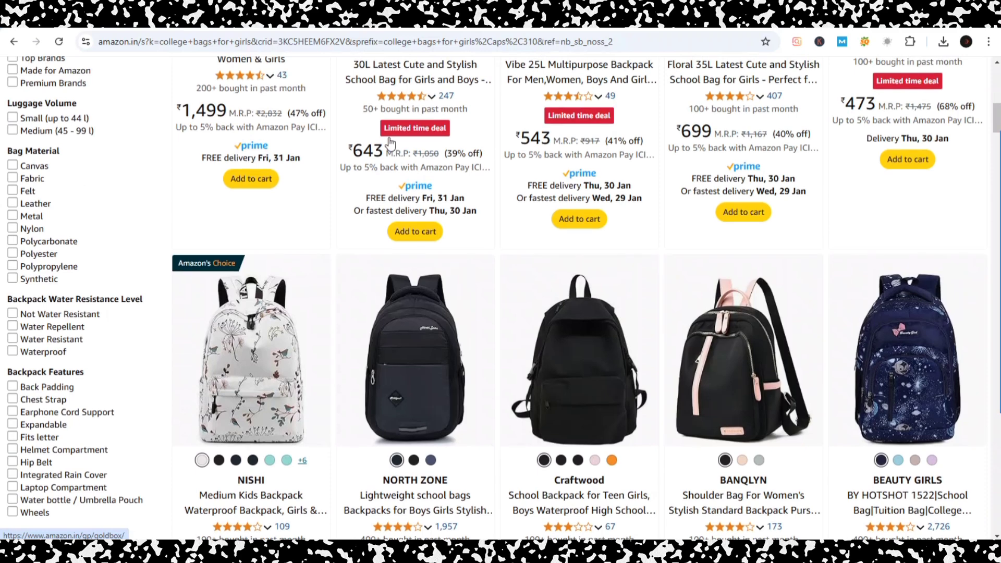
Browse the Amazon results for college bags for girls and open the pink MOCA Fashionable Casual Nylon Backpack.
scroll(390, 142, up, 5)
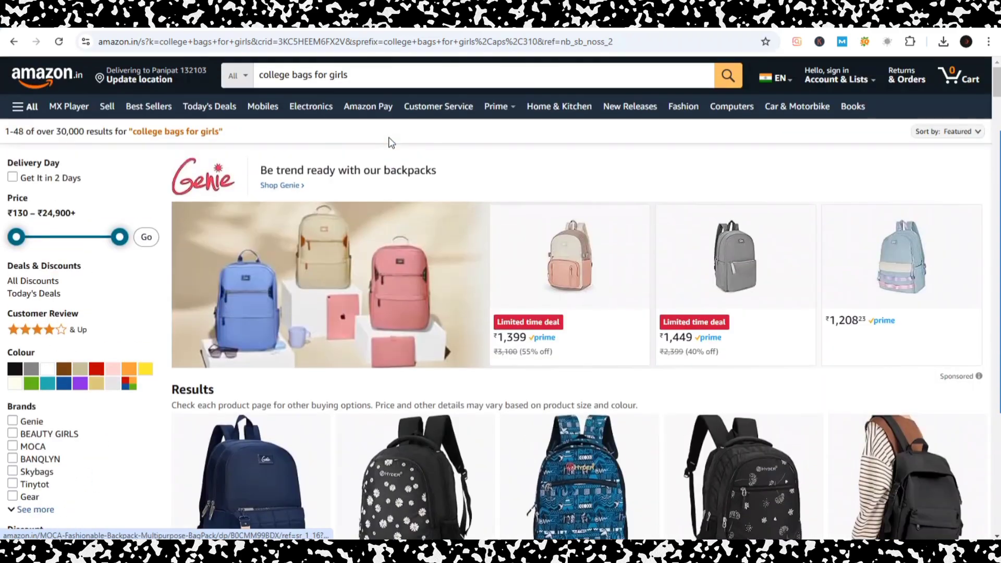
click(394, 70)
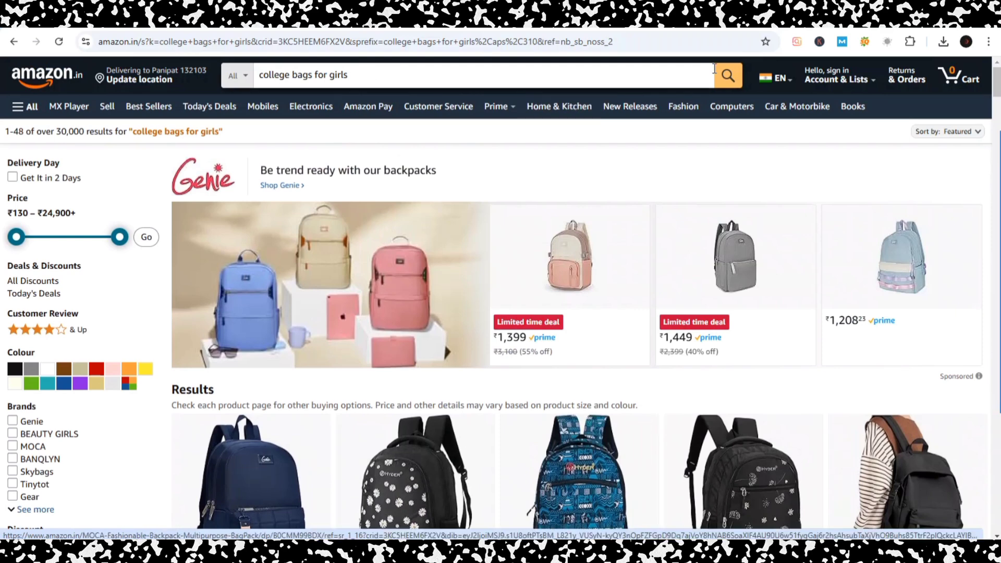
scroll(533, 130, down, 5)
scroll(534, 130, down, 15)
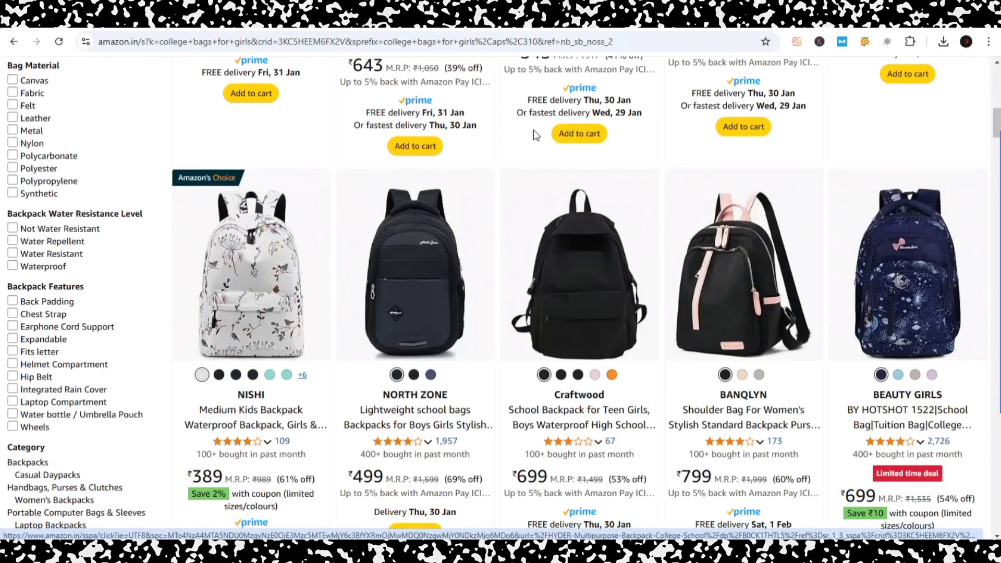
scroll(533, 129, down, 8)
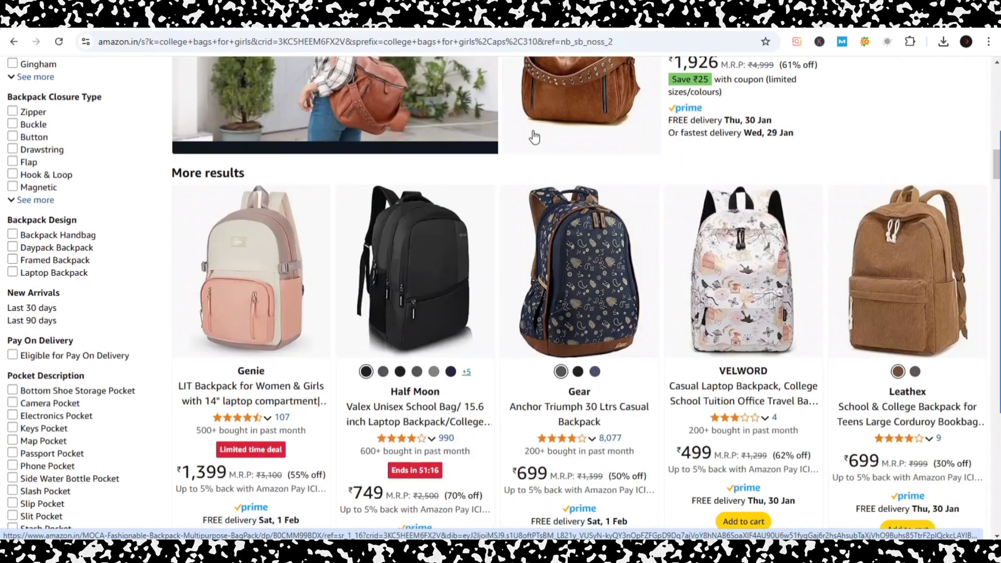
scroll(342, 267, down, 6)
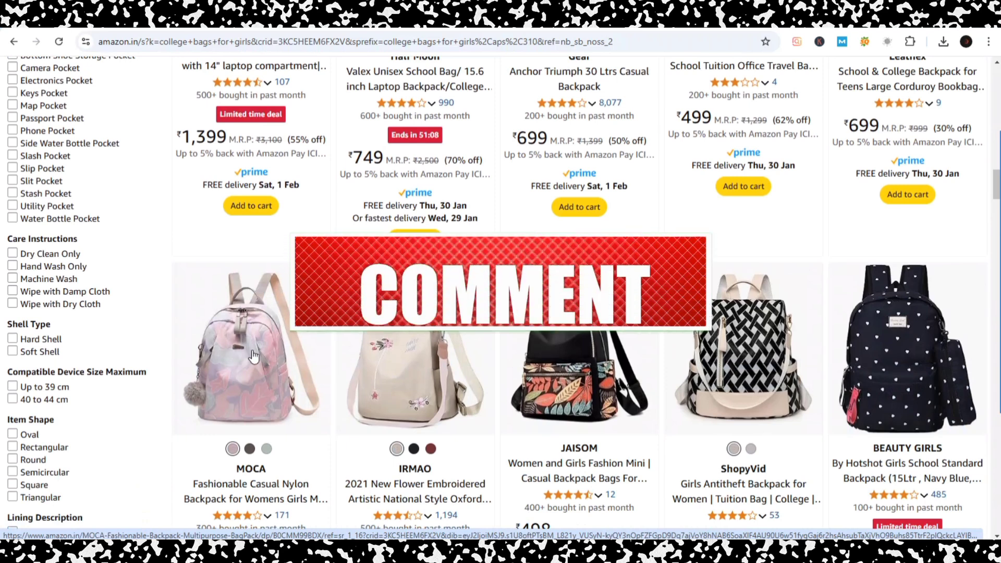
click(313, 292)
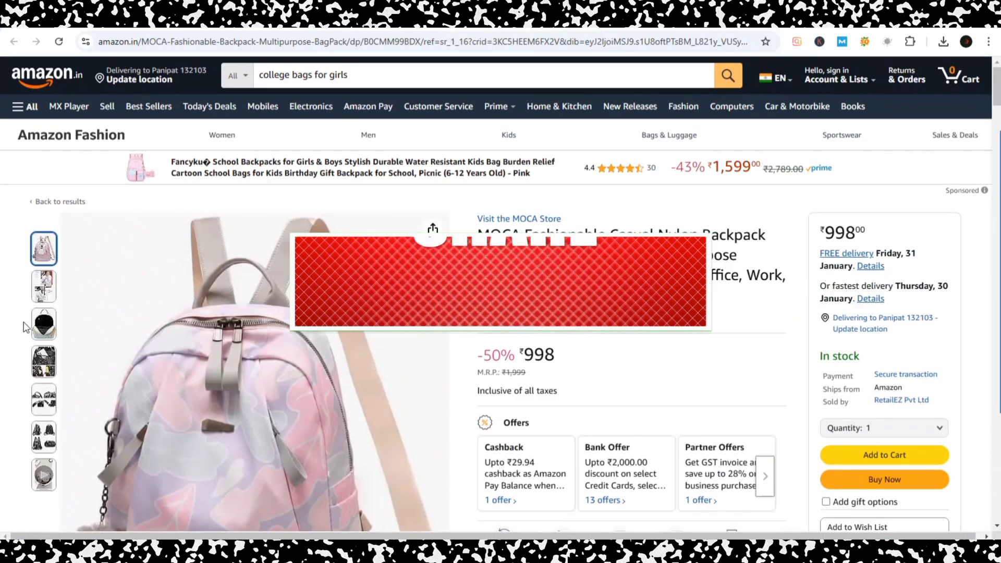
Examine the MOCA backpack's product photos, price and details on its product page.
mouse_move(43, 361)
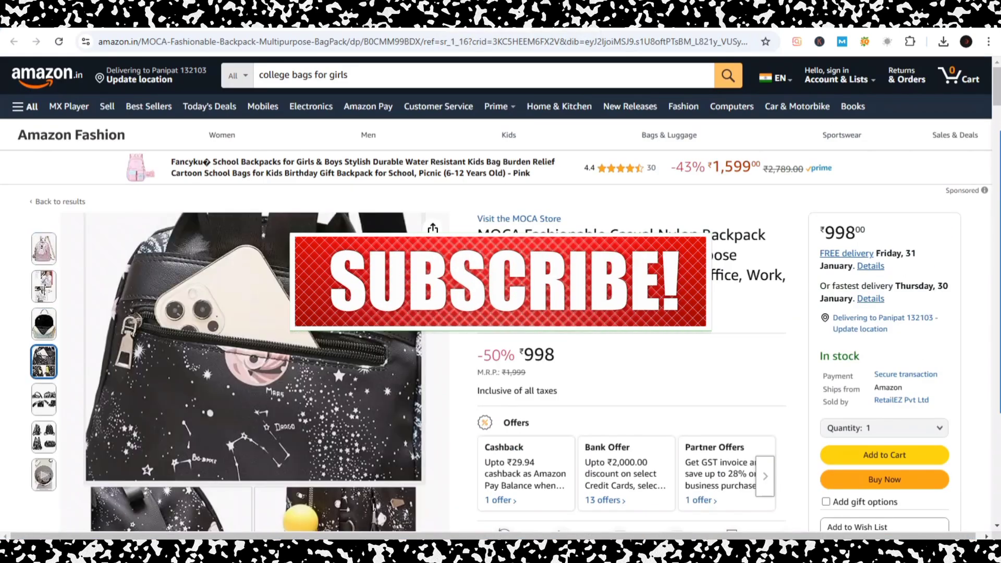
scroll(472, 285, down, 3)
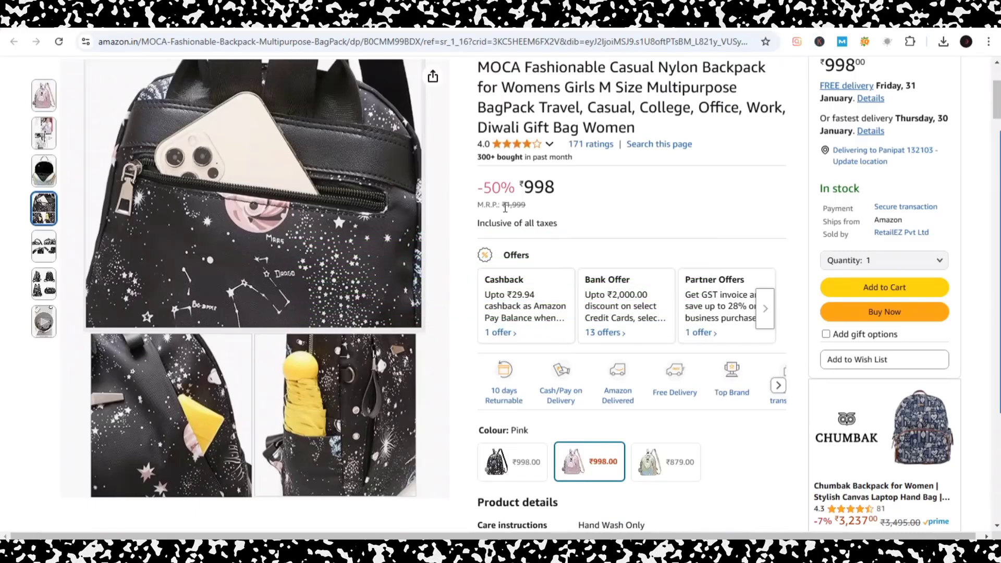
mouse_move(44, 127)
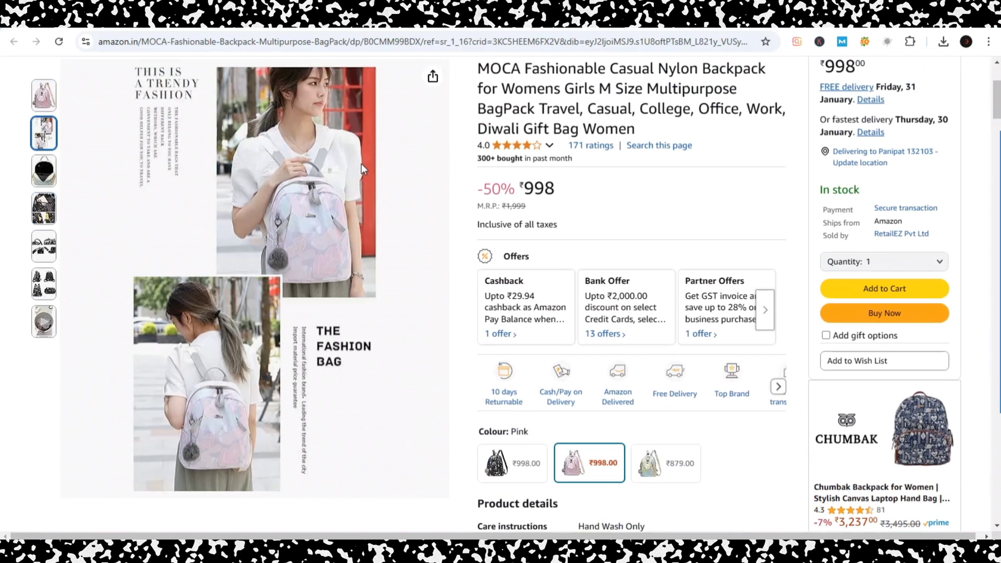
scroll(361, 164, up, 3)
mouse_move(34, 255)
scroll(386, 311, down, 2)
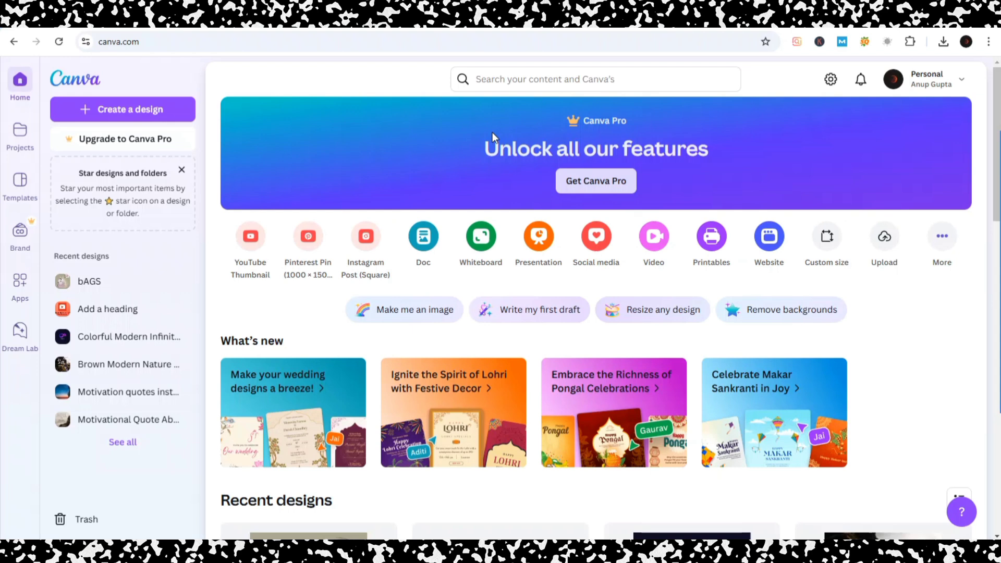
In Canva, search for "pinterest pin (1000 × 1500 px)" and look through the matching designs and templates.
click(506, 83)
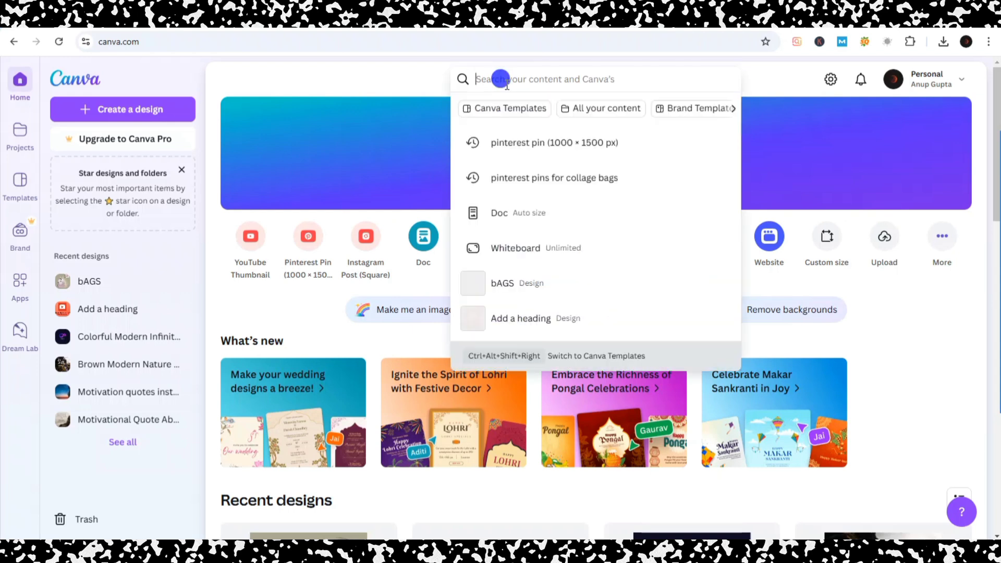
click(520, 140)
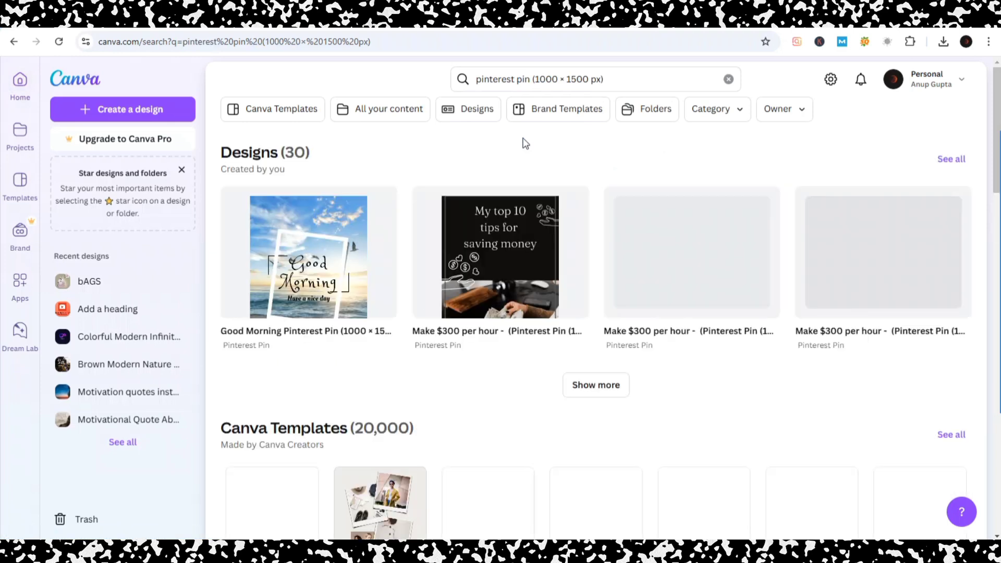
scroll(524, 144, down, 1)
scroll(522, 144, down, 3)
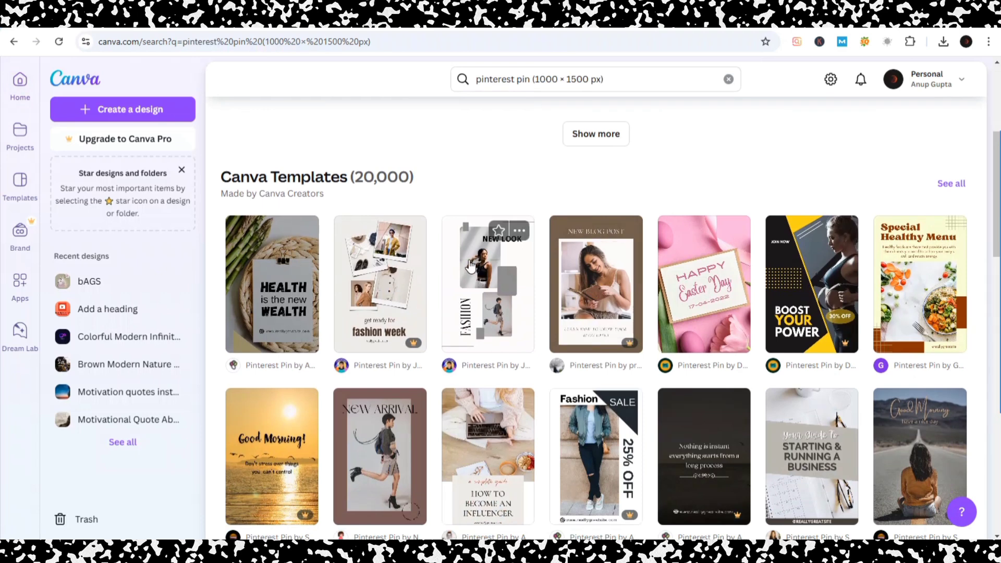
scroll(467, 261, up, 5)
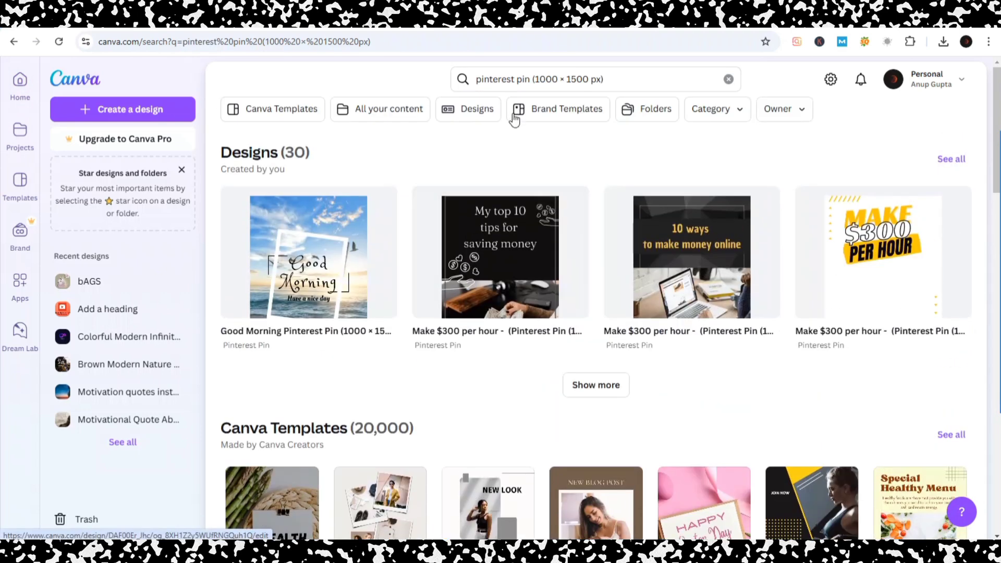
Open the Pinterest Pin (1000 × 1500 px) template category and create a blank Pinterest pin.
click(573, 79)
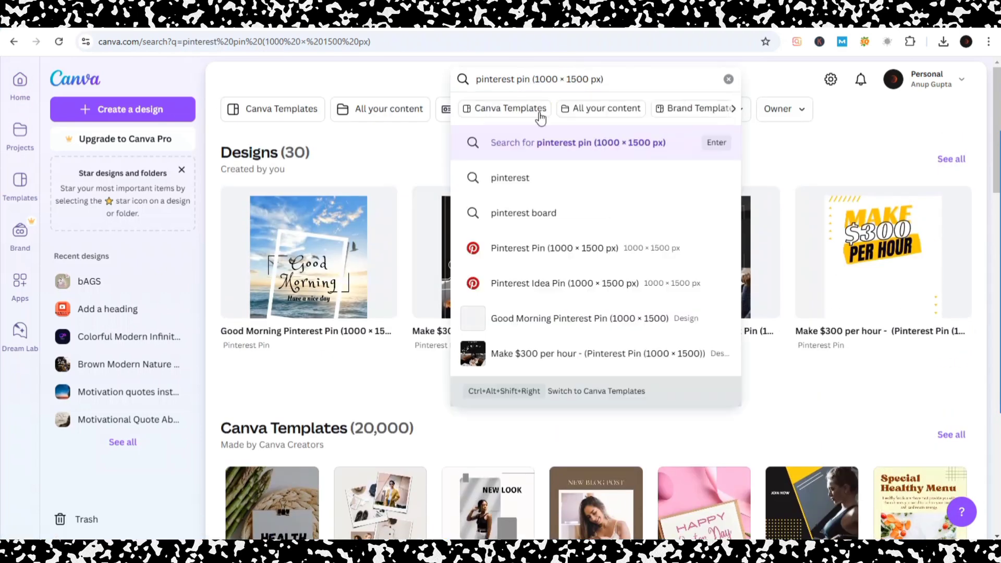
click(514, 247)
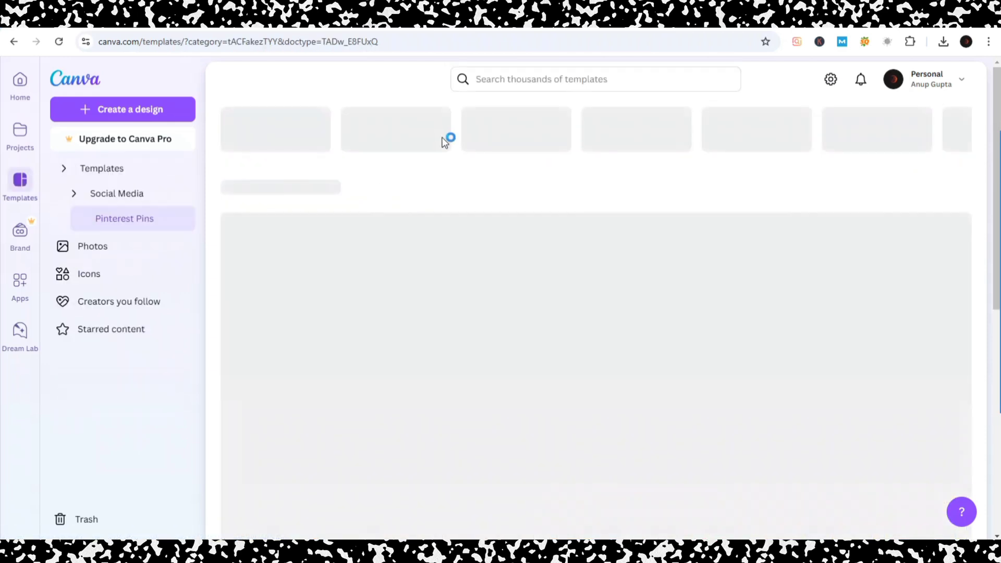
scroll(375, 245, down, 3)
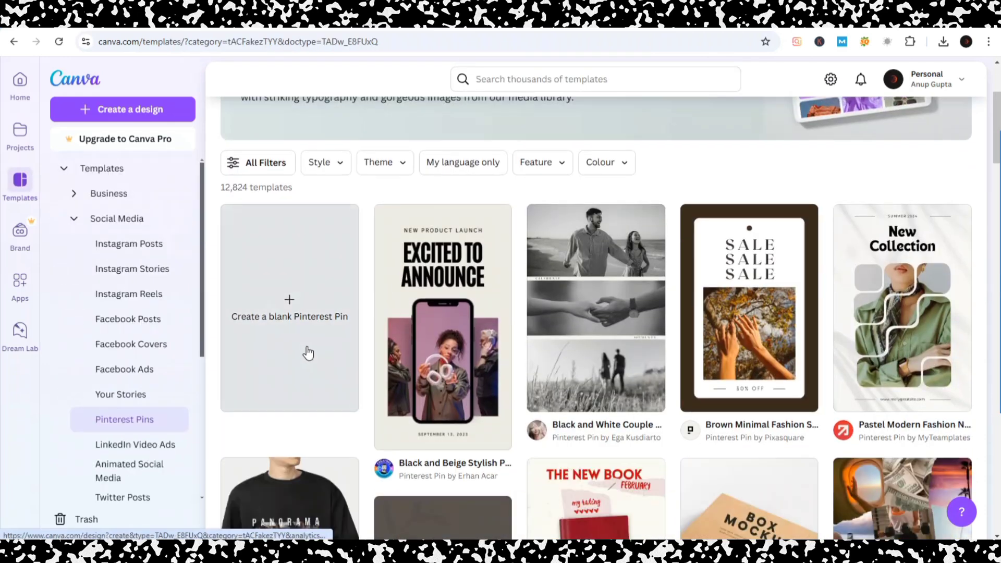
click(280, 317)
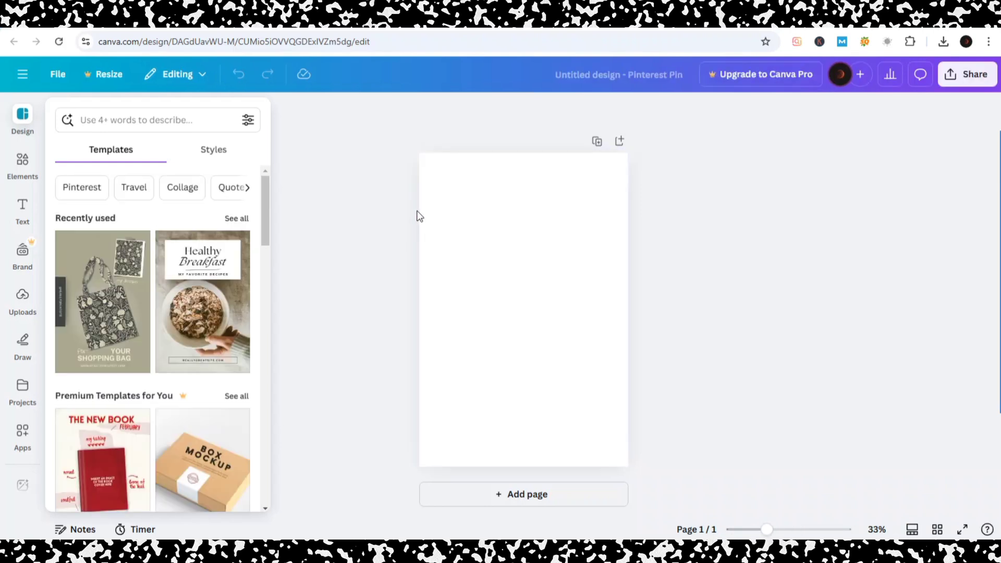
Search the design templates for "COLLAGE BAG" and apply the Green Olive Minimalist Modern Shopping Bag Mockup to the blank pin.
click(161, 127)
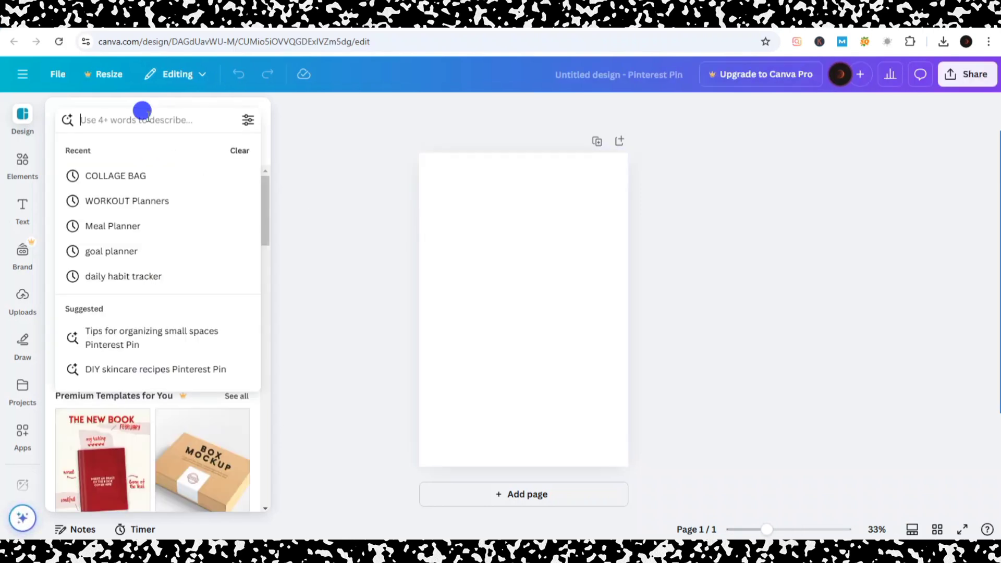
click(136, 178)
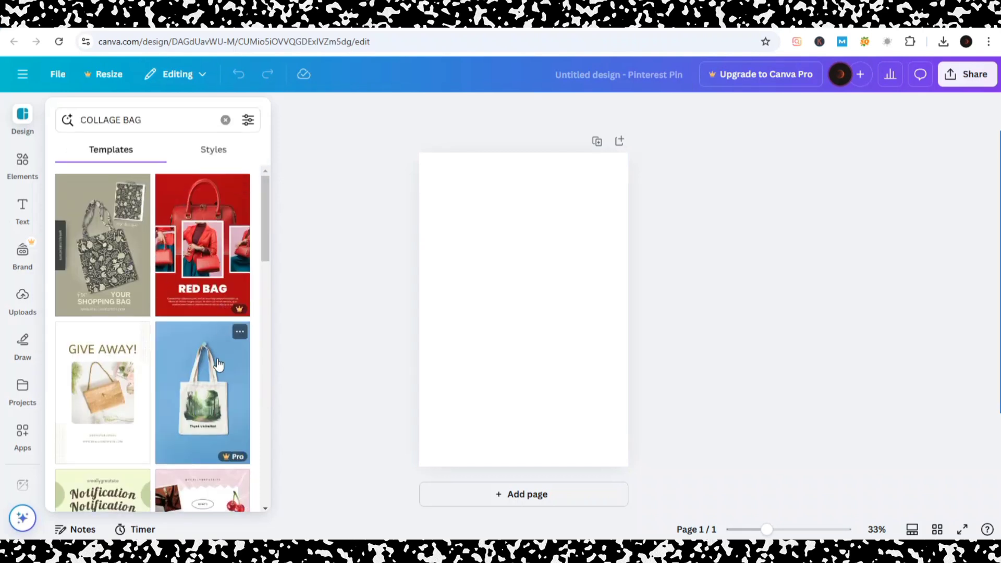
scroll(217, 363, down, 6)
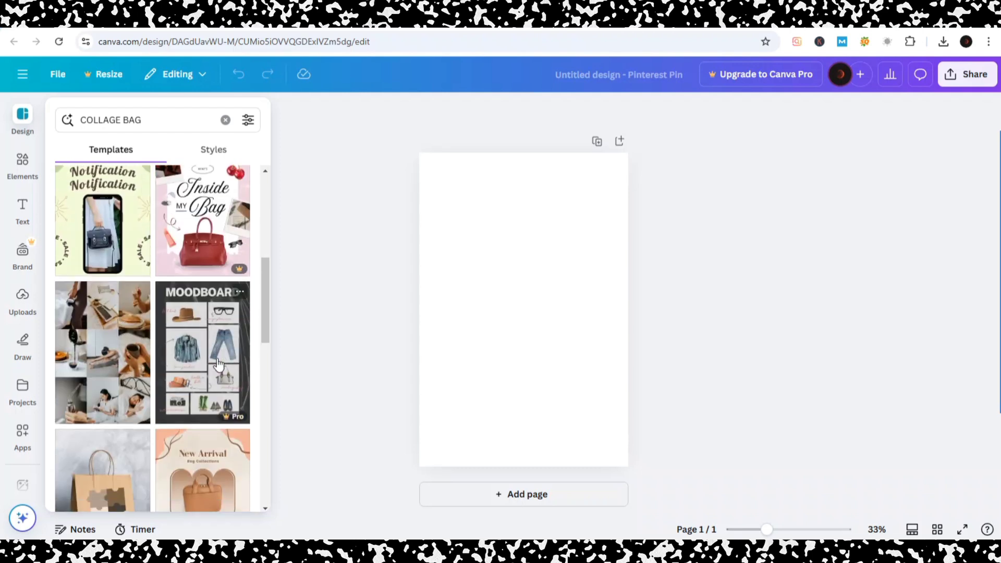
scroll(218, 364, down, 3)
scroll(218, 364, up, 8)
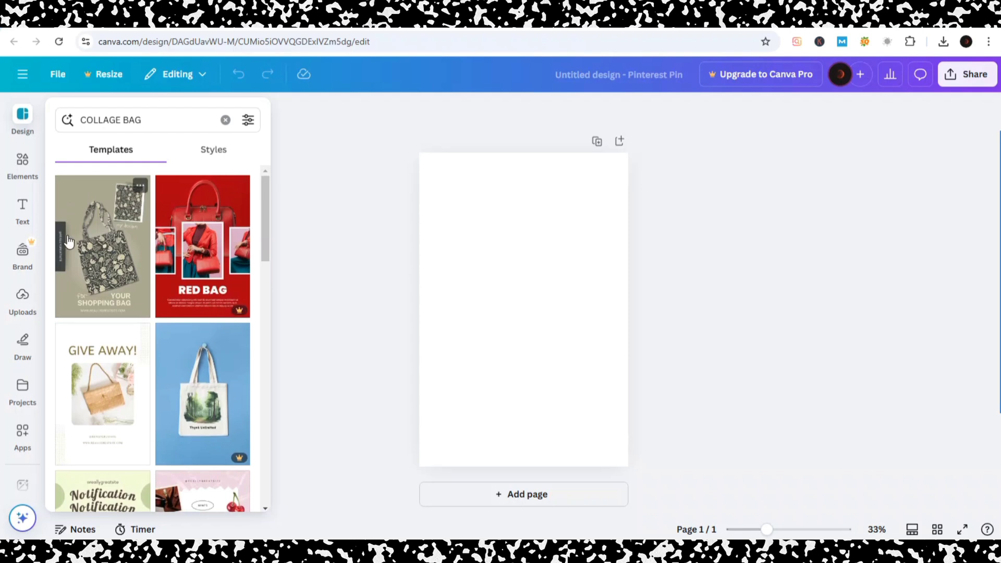
click(90, 230)
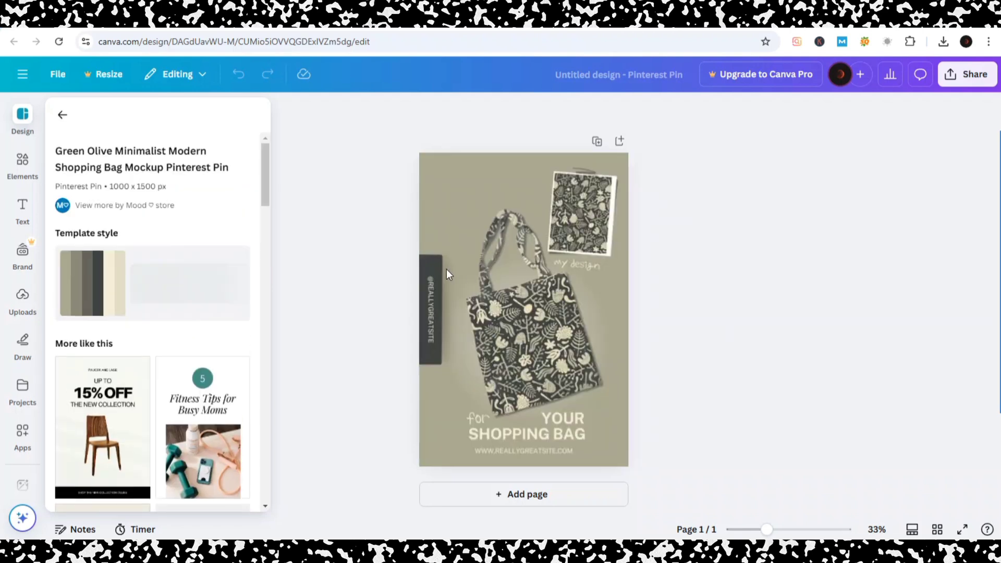
Check the pink MOCA backpack's photo on its Amazon page and return to the Canva pin.
click(511, 323)
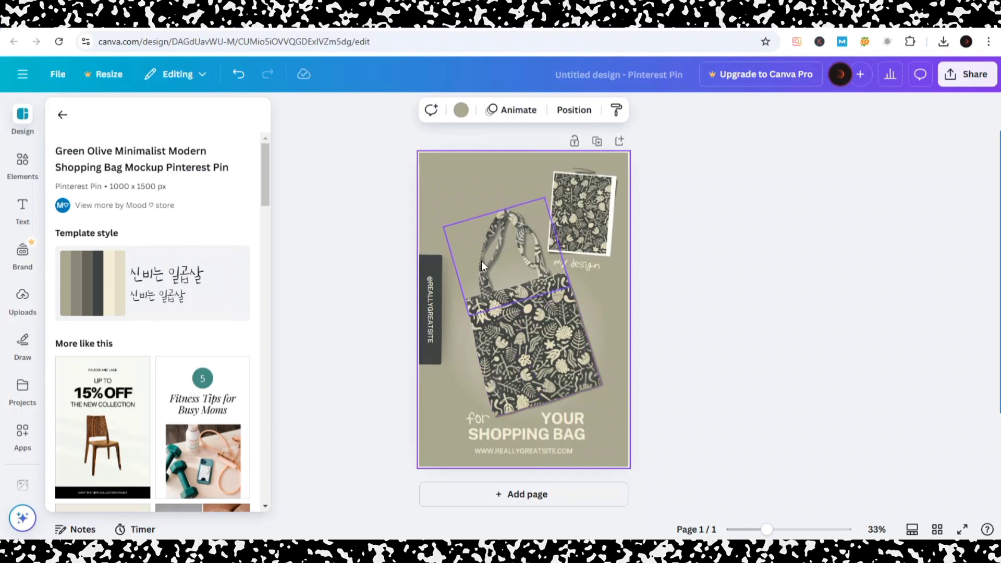
click(336, 29)
click(237, 344)
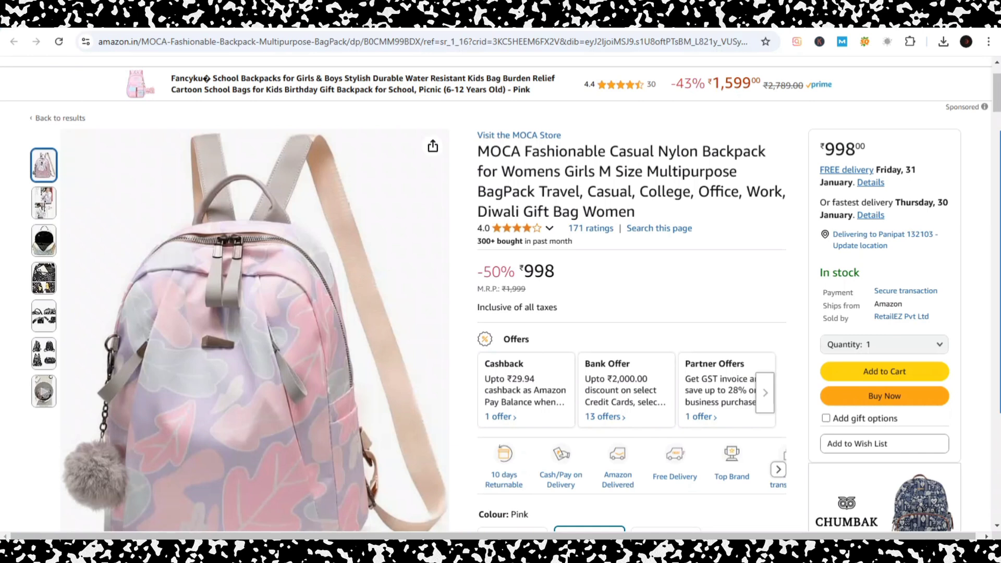
key(ctrl+Tab)
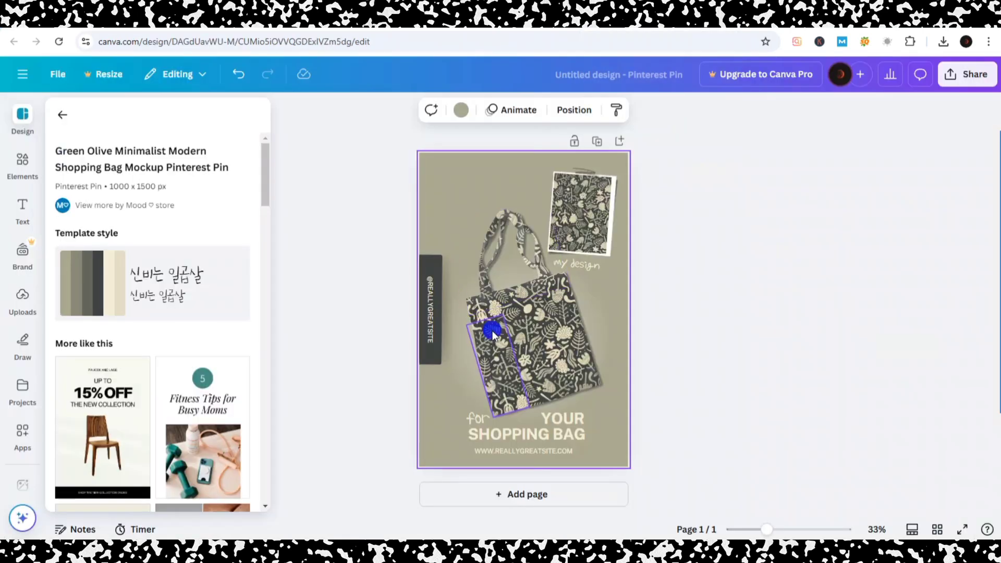
Delete the overlay image over the bag's handles and the floral pattern image inside the bag frame.
click(493, 330)
click(514, 289)
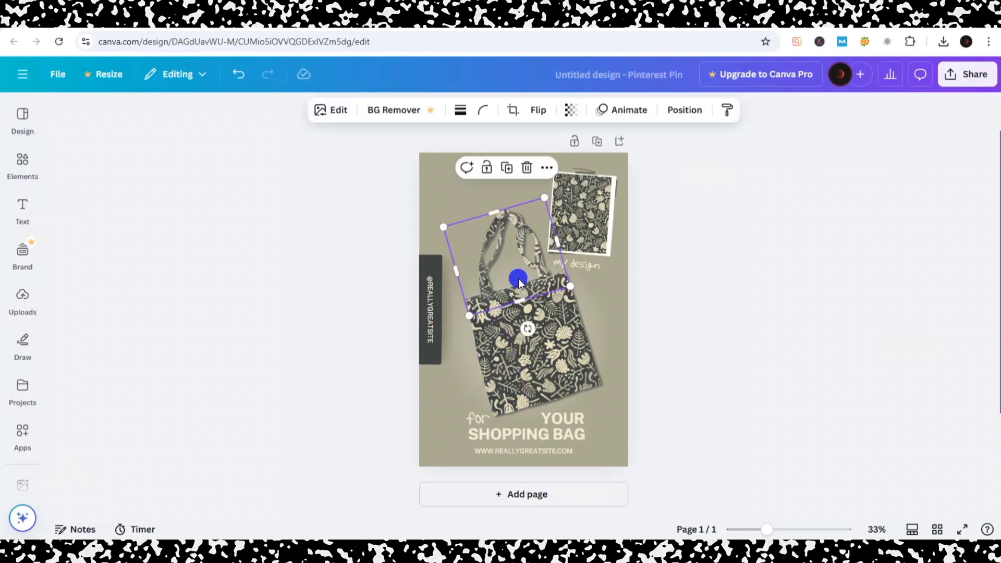
click(527, 167)
click(514, 291)
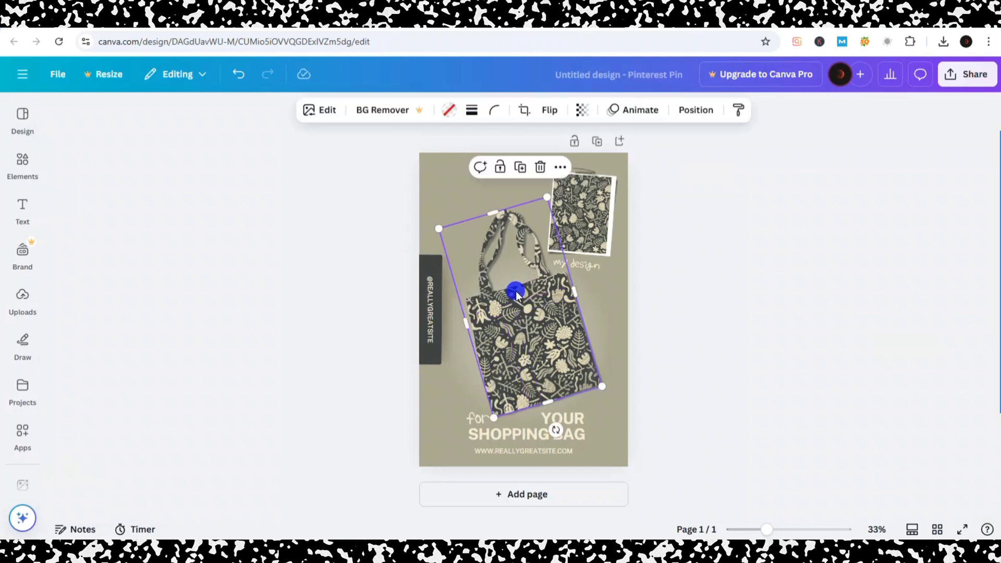
click(540, 166)
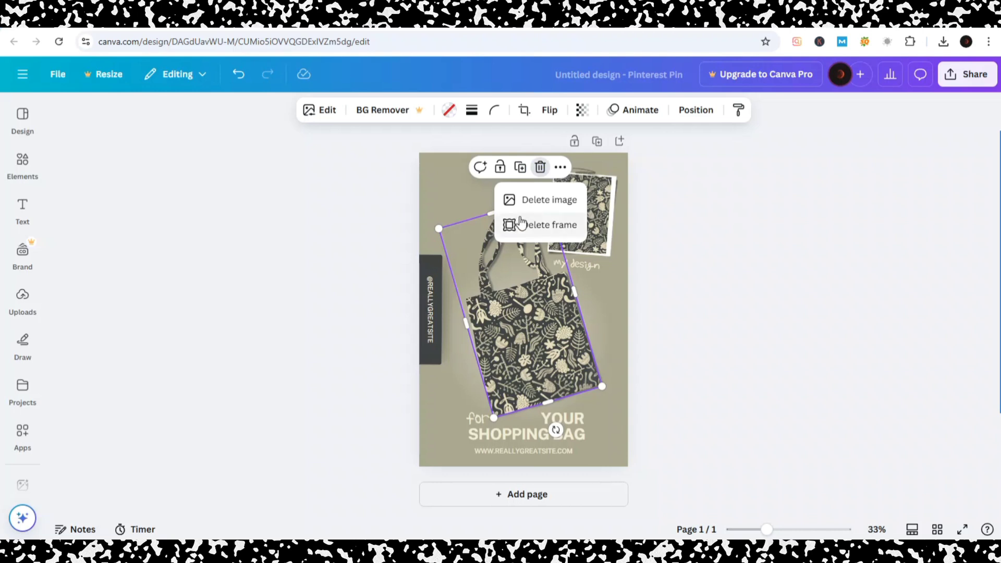
click(521, 197)
Delete the empty bag frame and the leftover bag shading images from the middle of the pin.
click(504, 313)
click(540, 167)
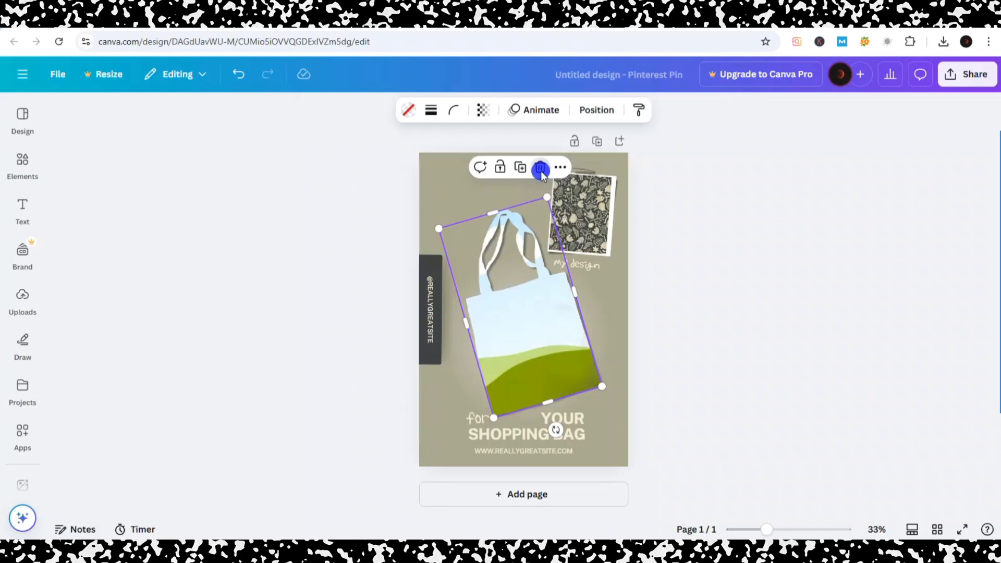
click(495, 241)
click(542, 167)
click(550, 344)
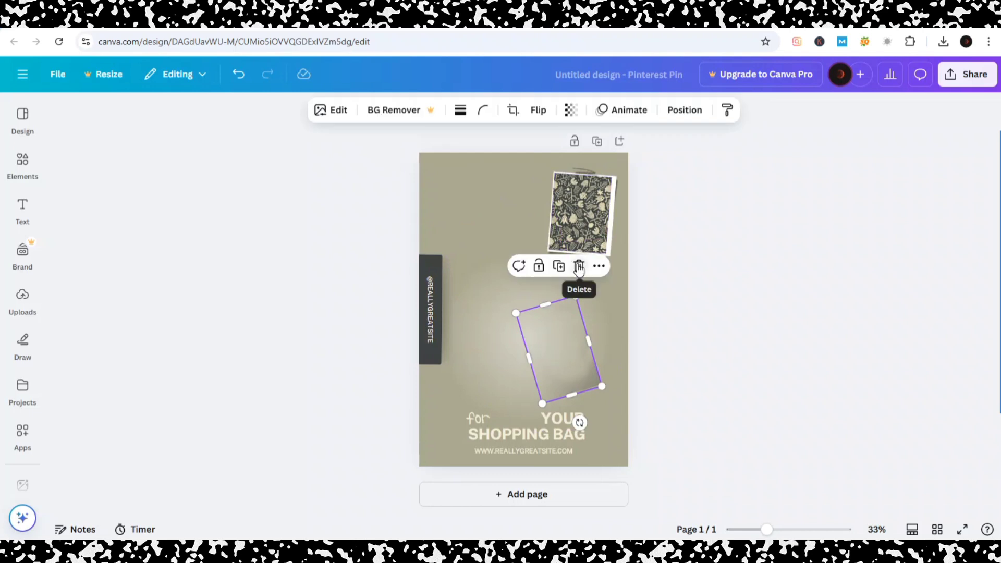
click(578, 266)
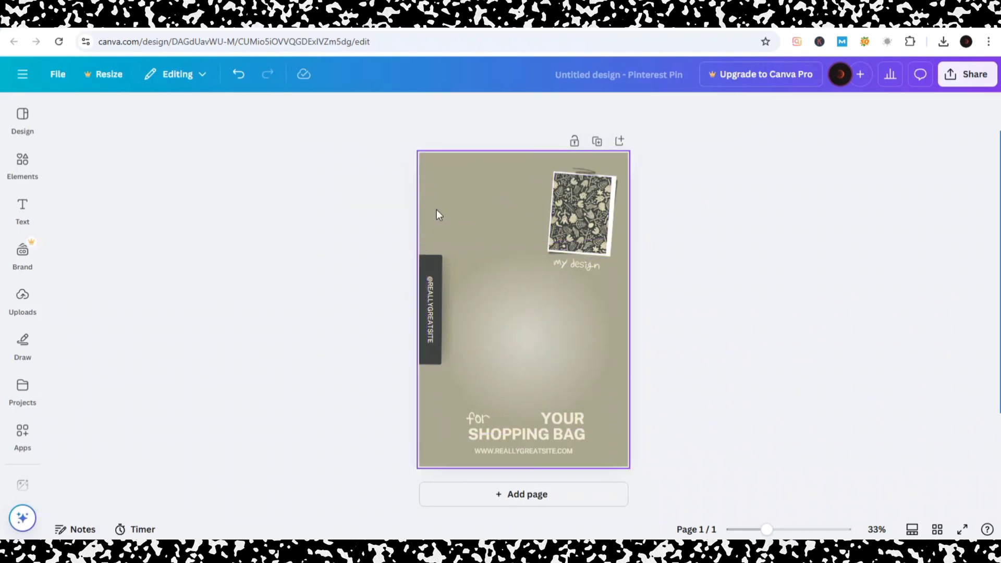
Add the uploaded pink backpack image with transparent background to the pin.
click(13, 184)
click(22, 253)
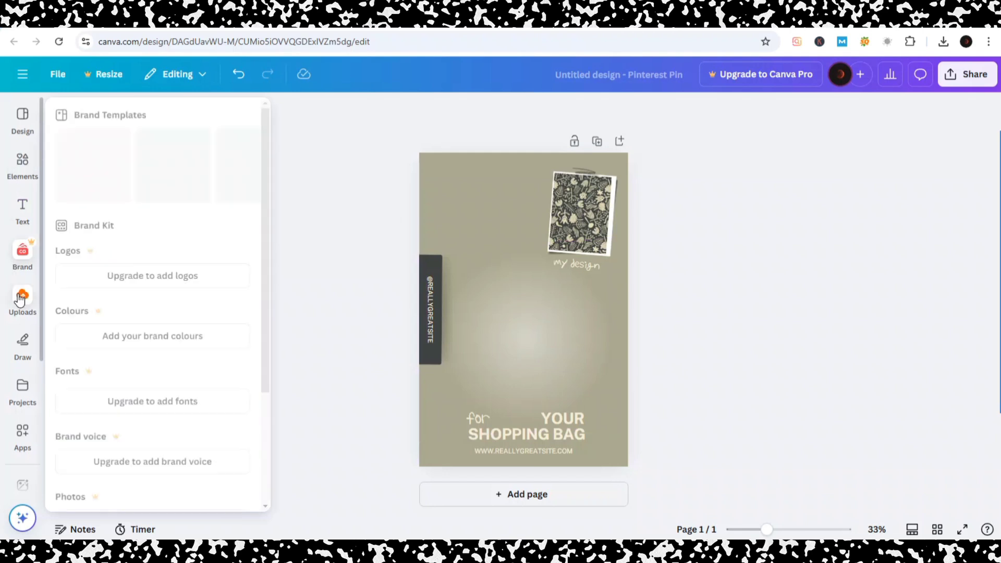
click(22, 298)
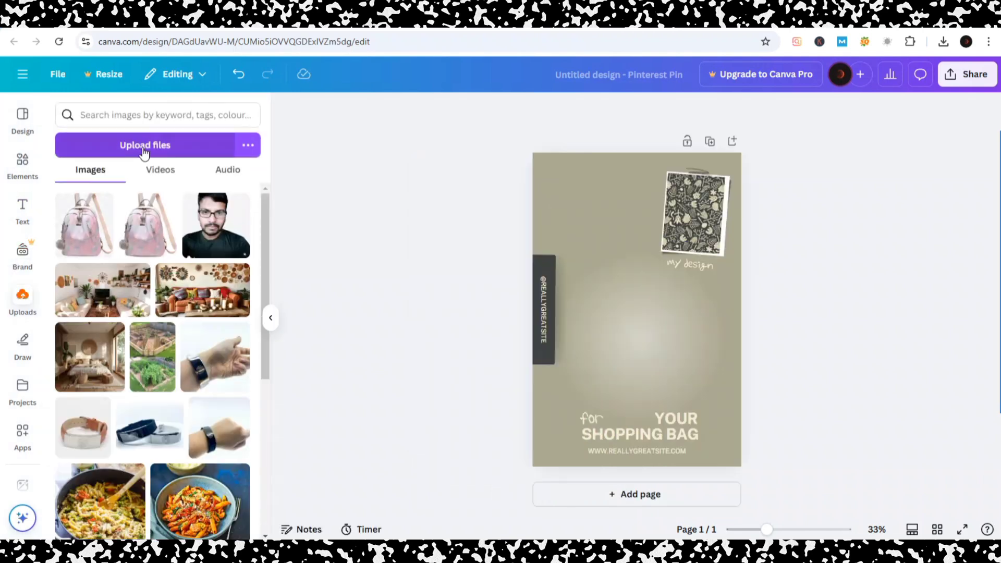
click(68, 230)
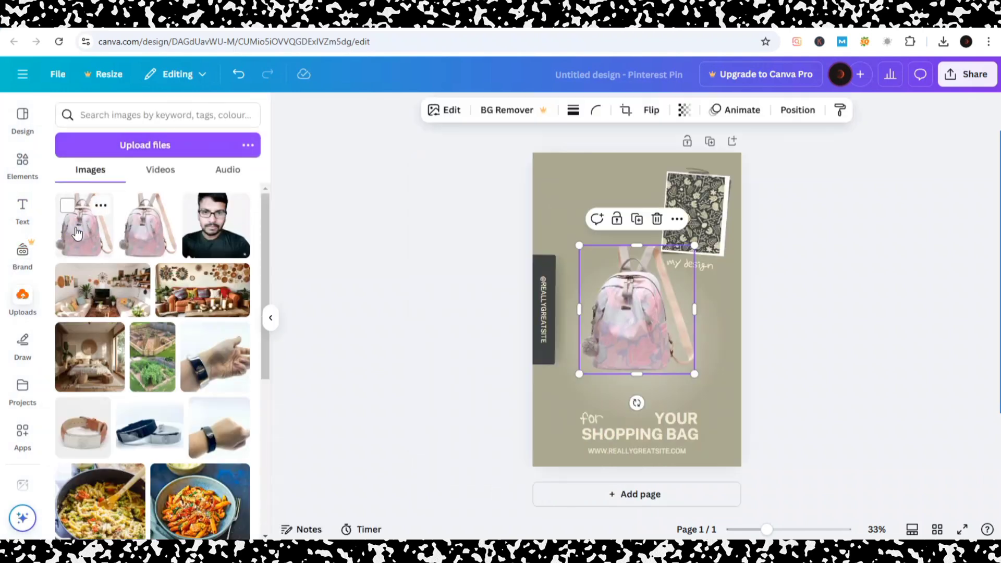
Enlarge the pink backpack image and centre it in the open area above the heading text.
drag(648, 331, 640, 344)
drag(686, 389, 703, 406)
drag(670, 362, 655, 346)
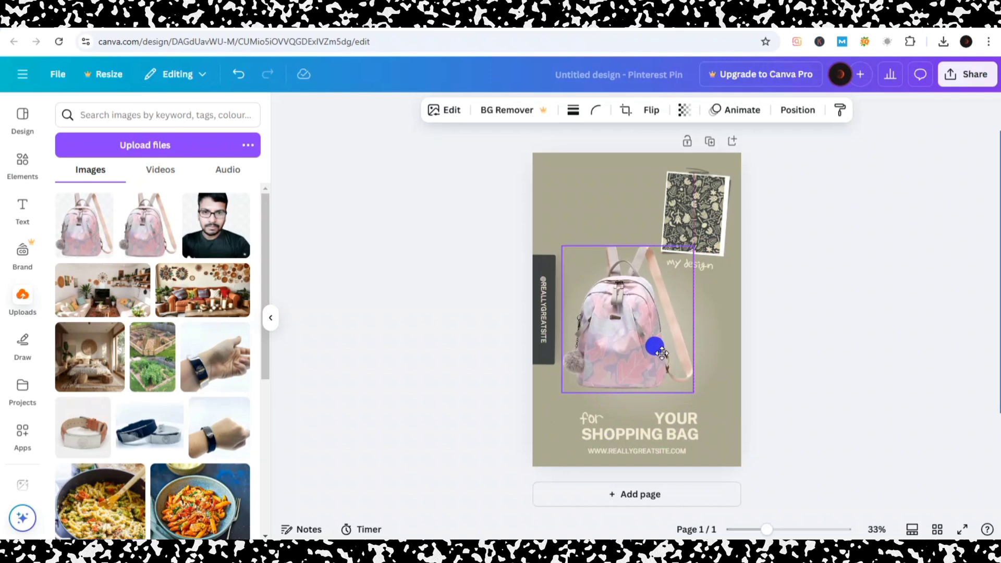
click(758, 345)
Delete the floral pattern image from the tilted photo frame in the pin's upper corner.
click(684, 227)
click(713, 146)
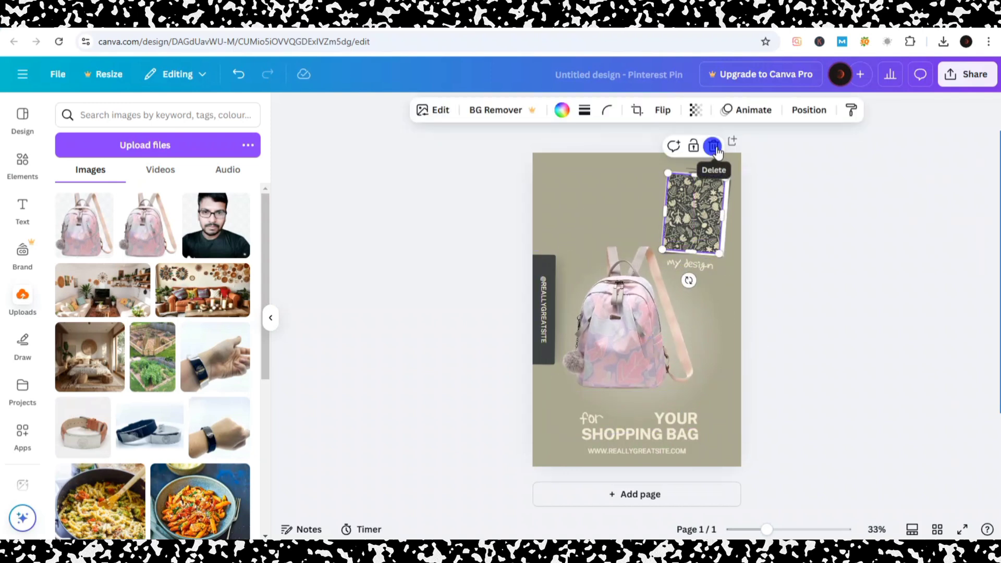
click(722, 182)
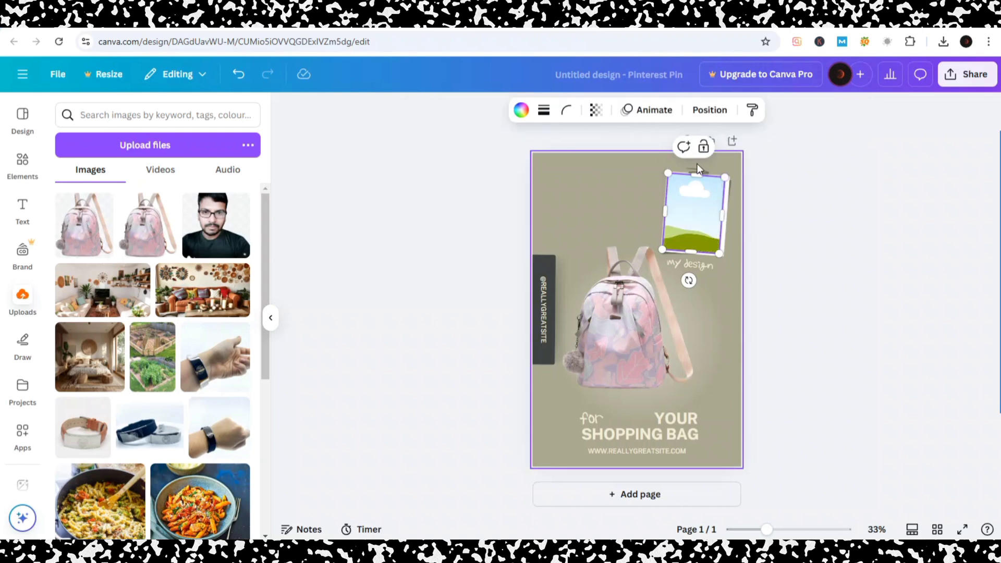
click(608, 203)
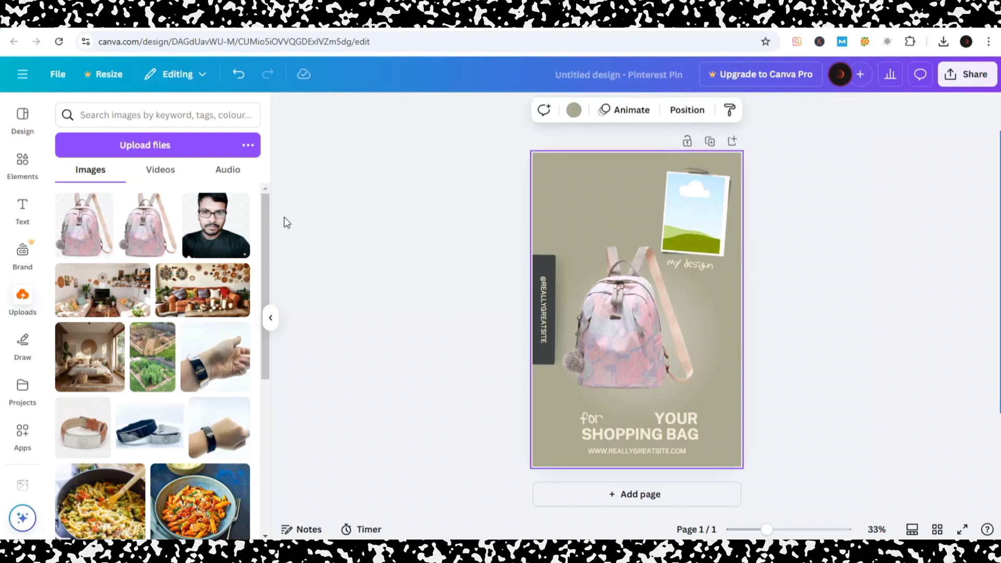
Fill the empty tilted photo frame with the uploaded white-background backpack photo, removing the copy that landed outside the frame.
drag(156, 216, 680, 235)
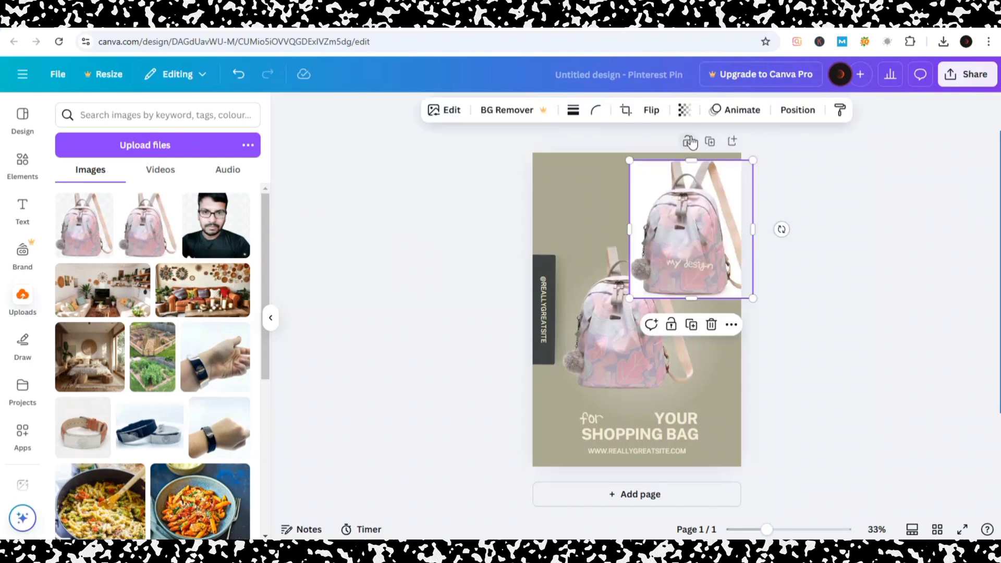
click(711, 325)
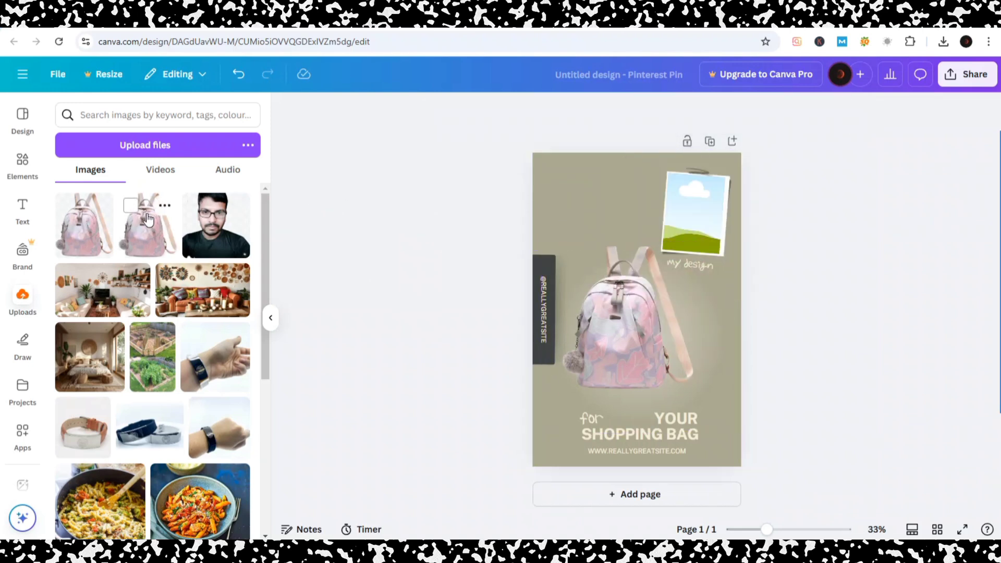
drag(140, 229, 669, 186)
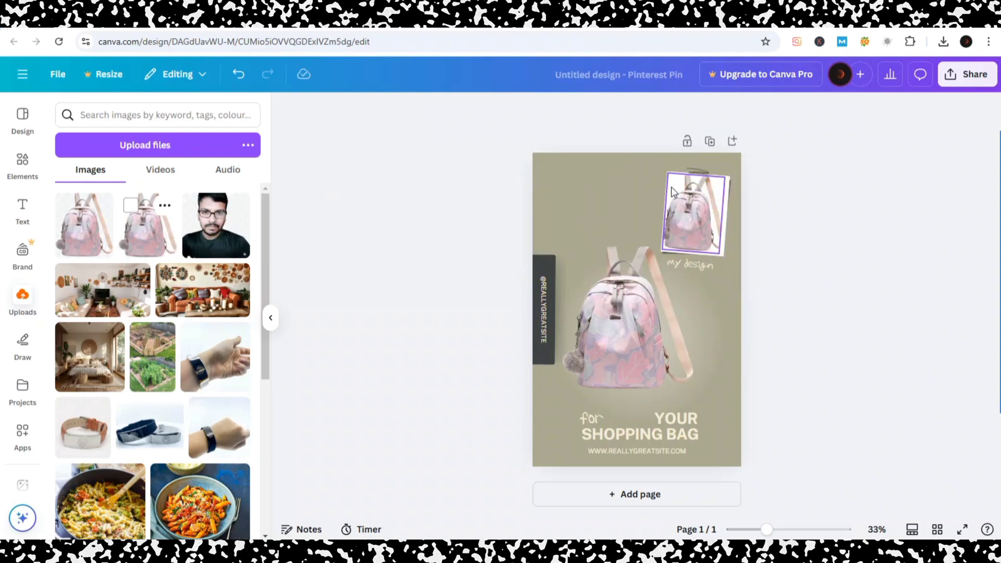
Change the handwritten "my design" caption under the photo frame to "Bags".
click(678, 262)
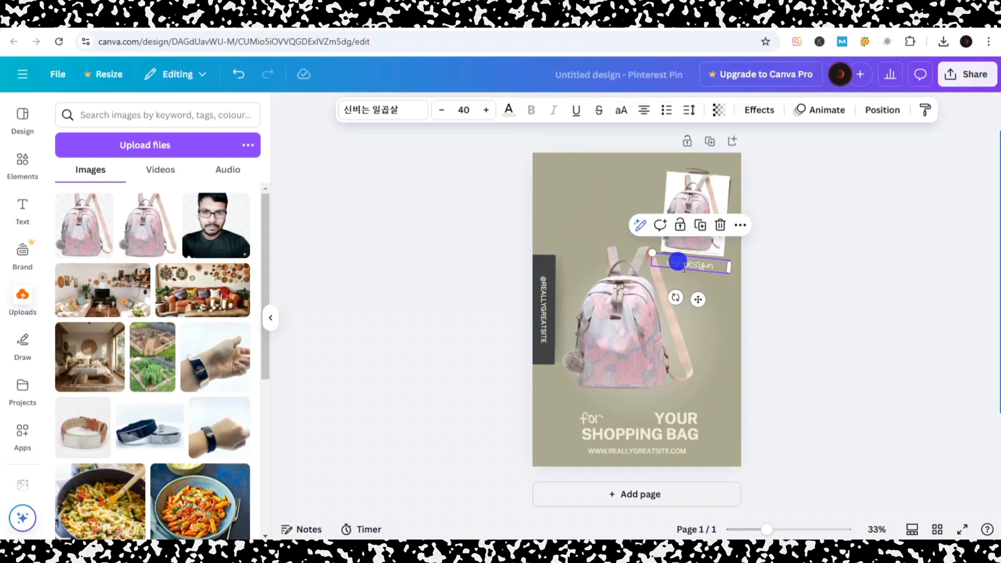
click(683, 266)
text(Bags)
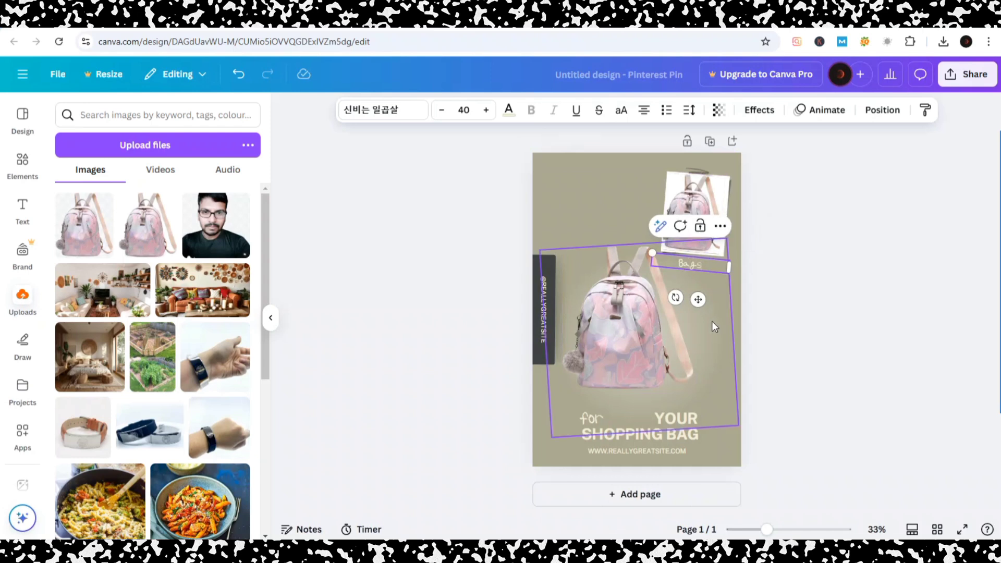
click(772, 320)
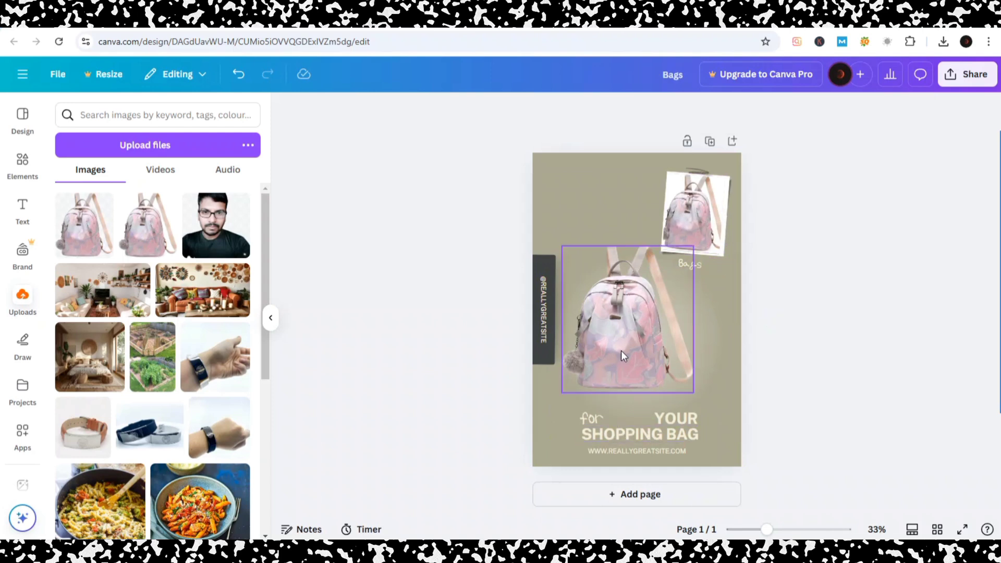
Enlarge the main backpack image slightly more and shift it toward the dark side label, just above the heading.
click(633, 363)
drag(683, 394, 699, 406)
drag(665, 375, 656, 368)
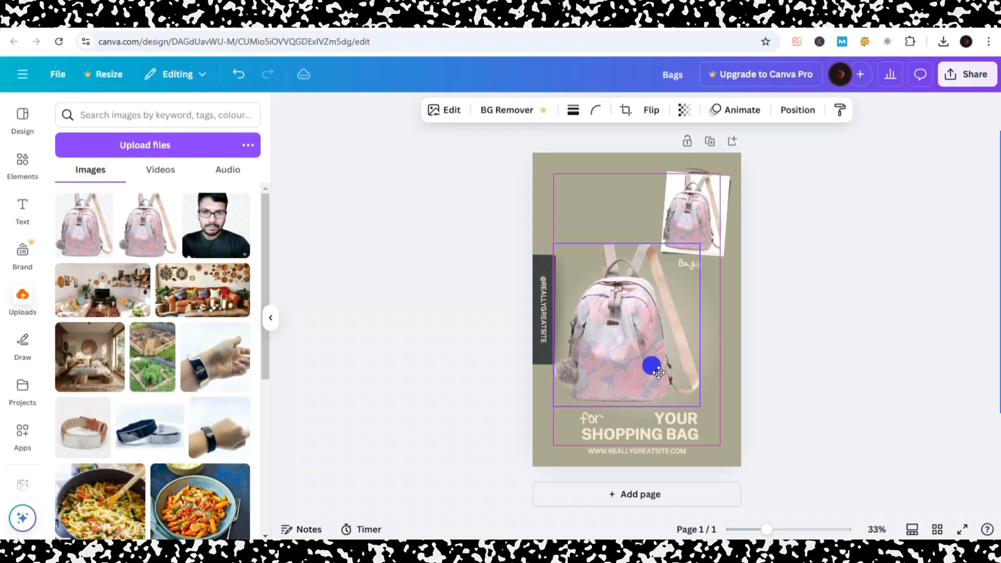
click(811, 384)
click(635, 343)
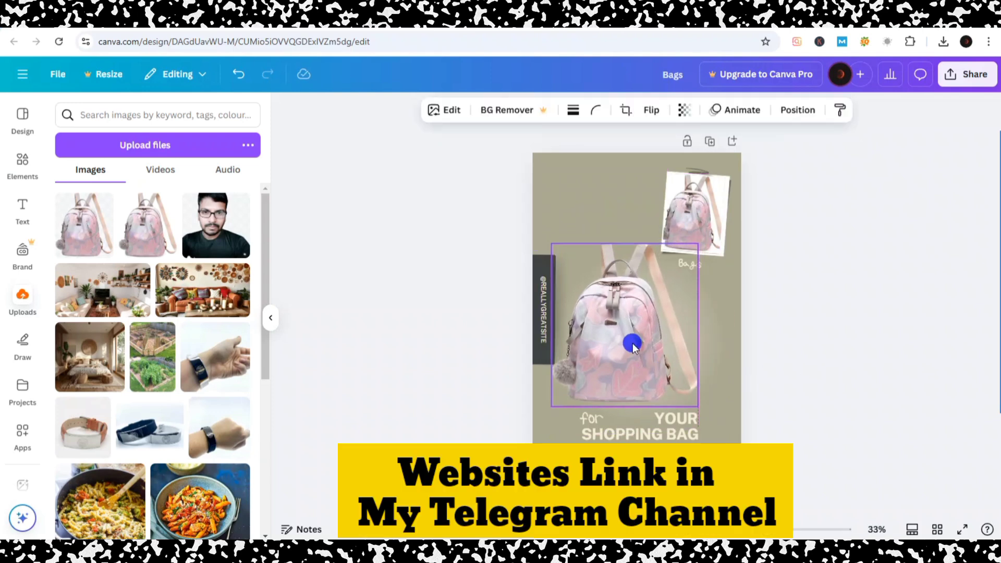
click(802, 377)
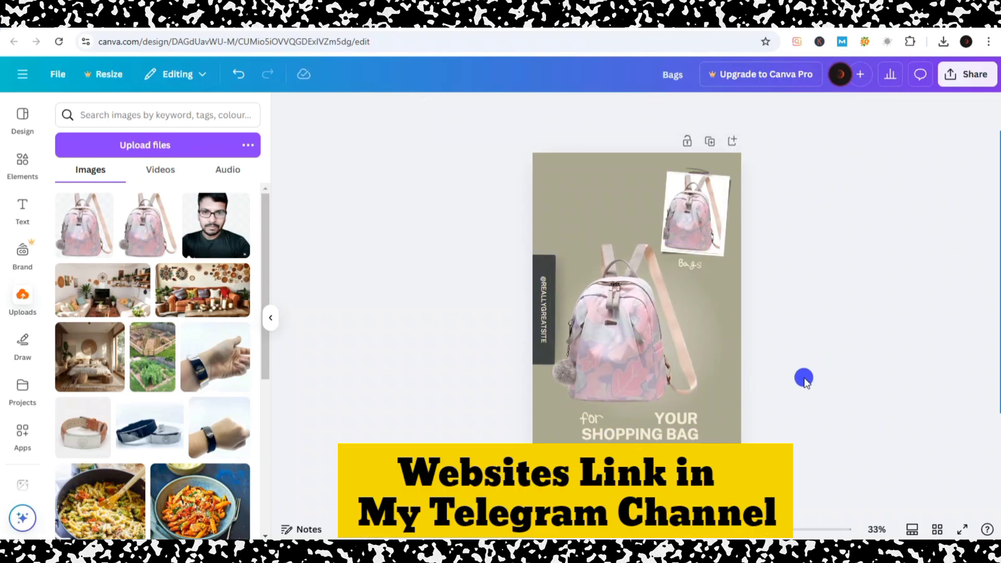
Remove the website address line from the pin and copy "Backpack for Womens Girls" from the product title on the Amazon page.
click(647, 435)
key(Escape)
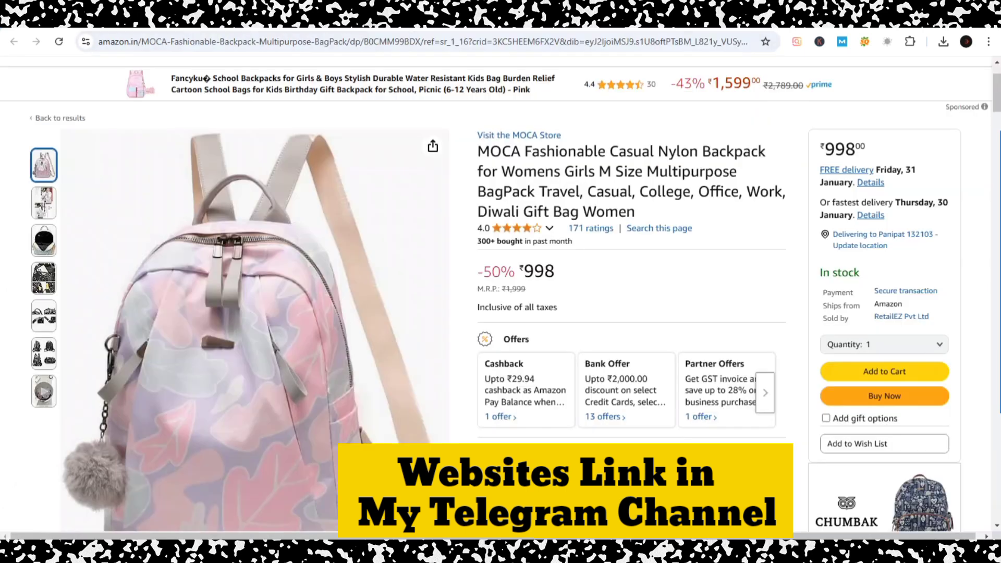
click(412, 35)
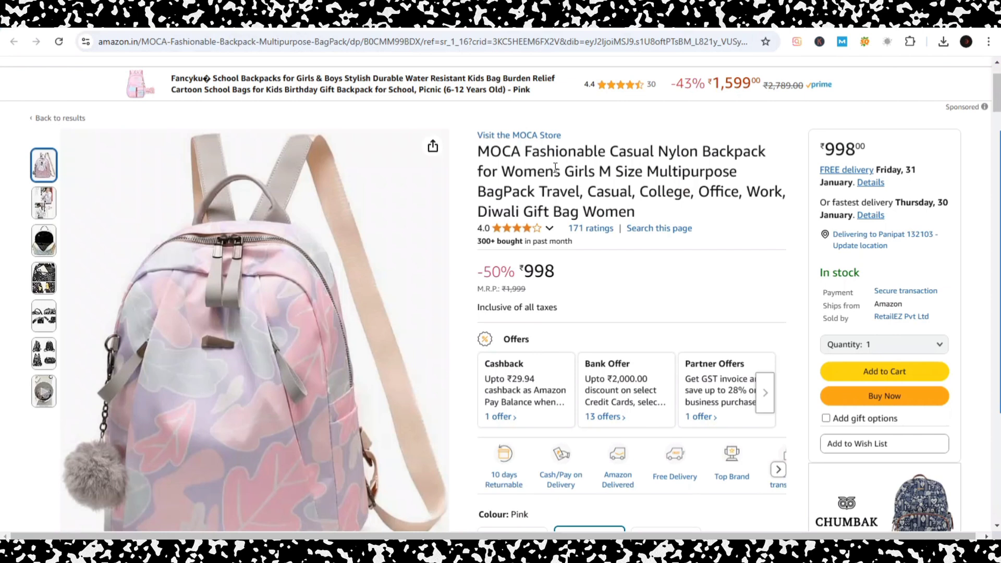
drag(702, 152, 597, 179)
key(ctrl+c)
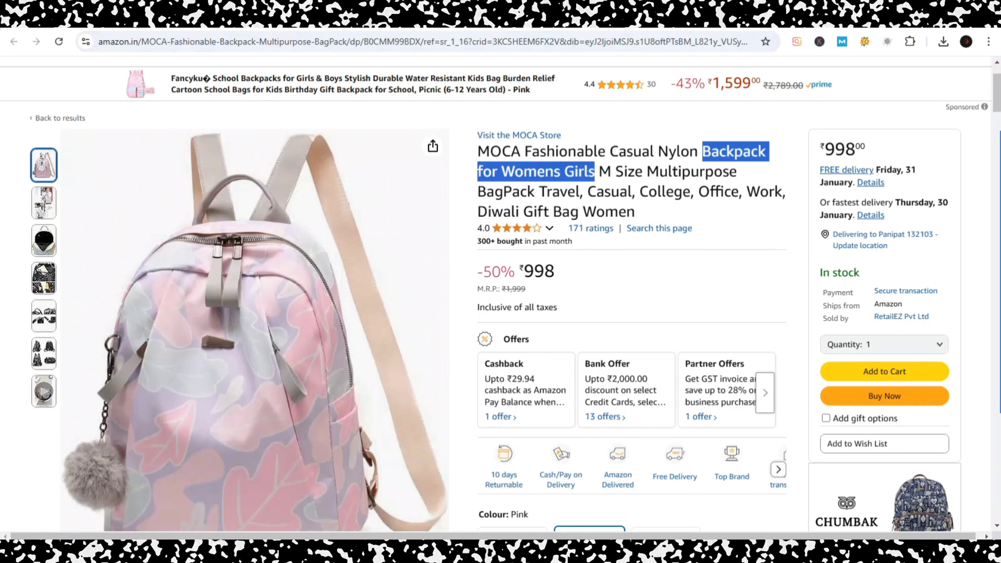
Return to the Canva pin, delete the handwritten "for" text, and replace "YOUR" in the heading with the copied product phrase.
click(616, 16)
click(589, 419)
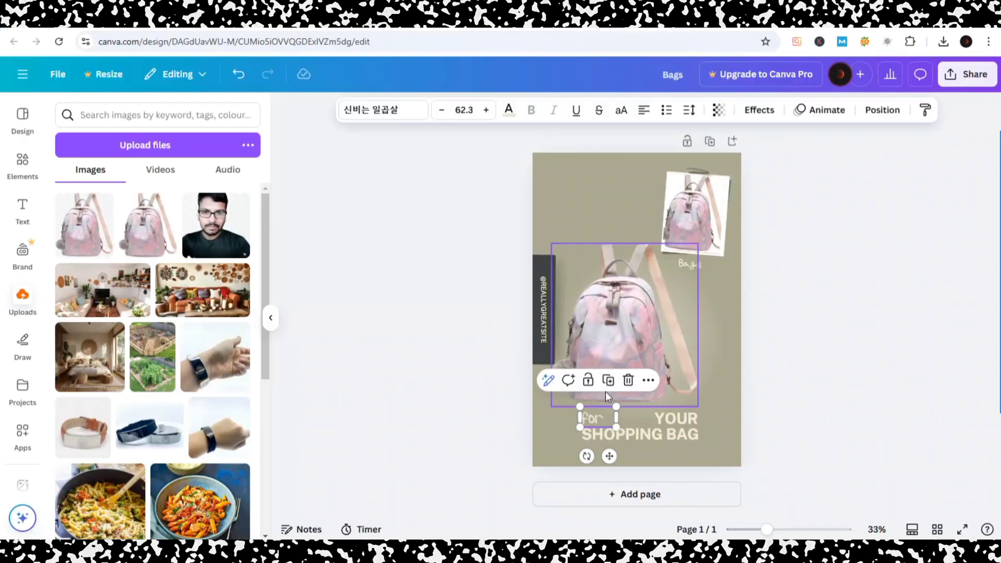
click(628, 380)
click(677, 421)
double_click(677, 421)
key(ctrl+v)
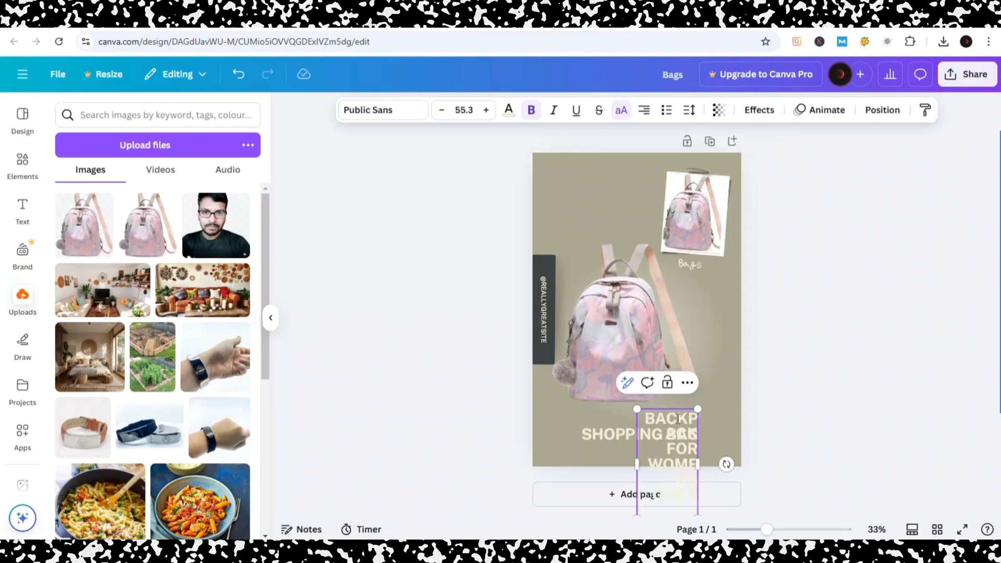
Widen the pasted heading, keep only "BACKPACK FOR" in it, and replace "SHOPPING BAG" below with "WOMENS GIRLS".
drag(636, 457, 680, 441)
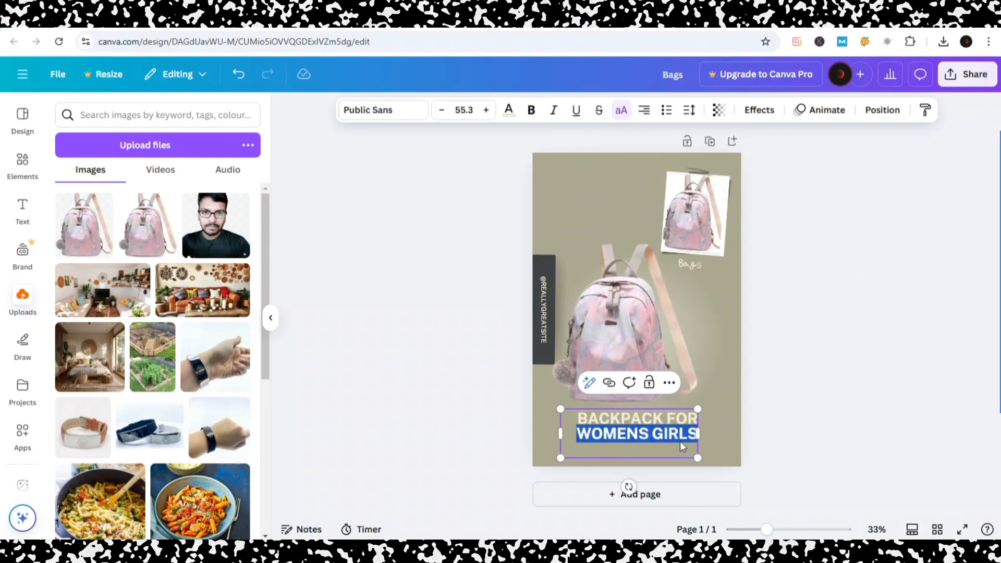
text(SHOPPING BAG)
click(798, 398)
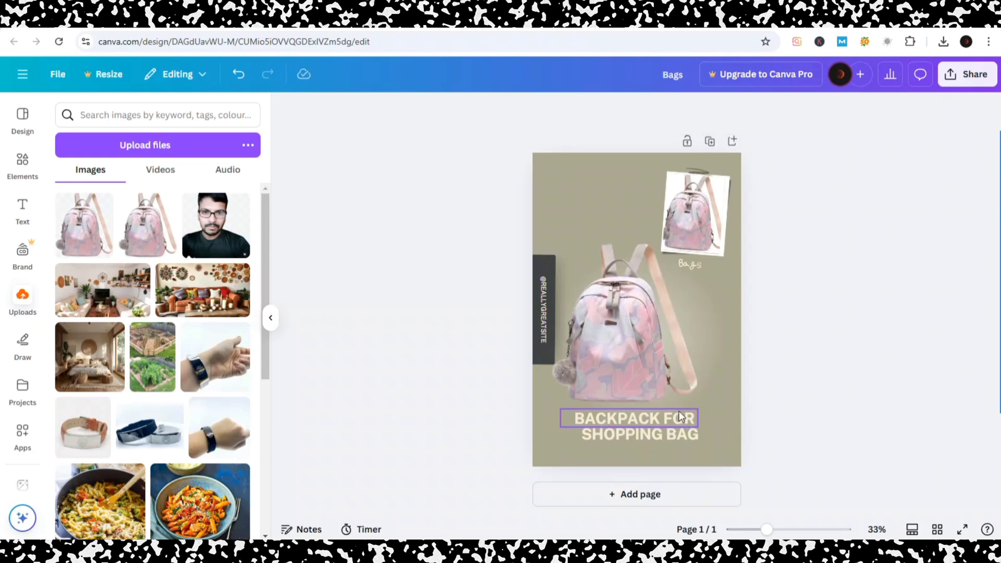
double_click(648, 432)
text(WOMENS GIRLS)
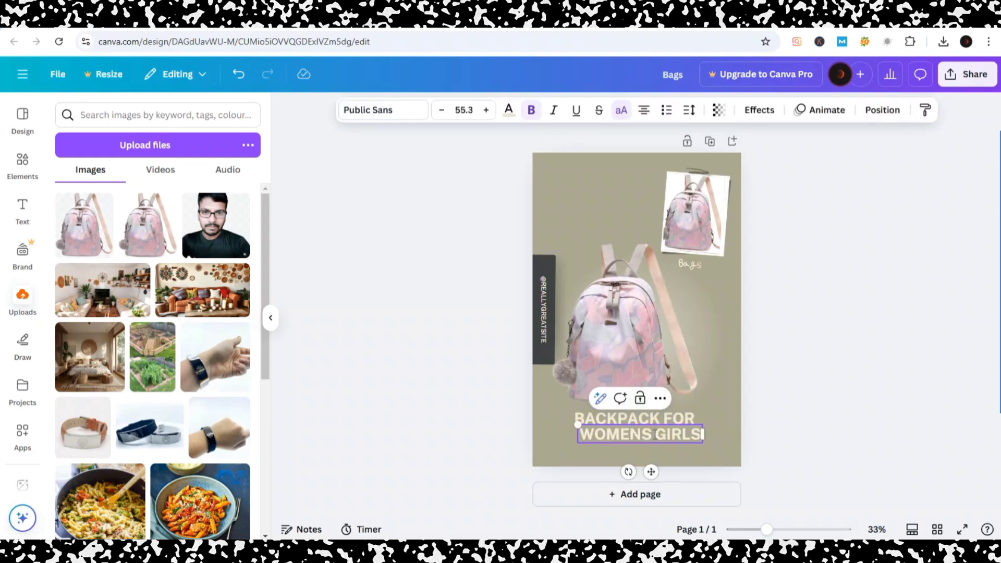
click(792, 429)
Move the "WOMENS GIRLS" line lower on the pin and enlarge its text to about size 57.8.
click(655, 432)
drag(655, 432, 725, 451)
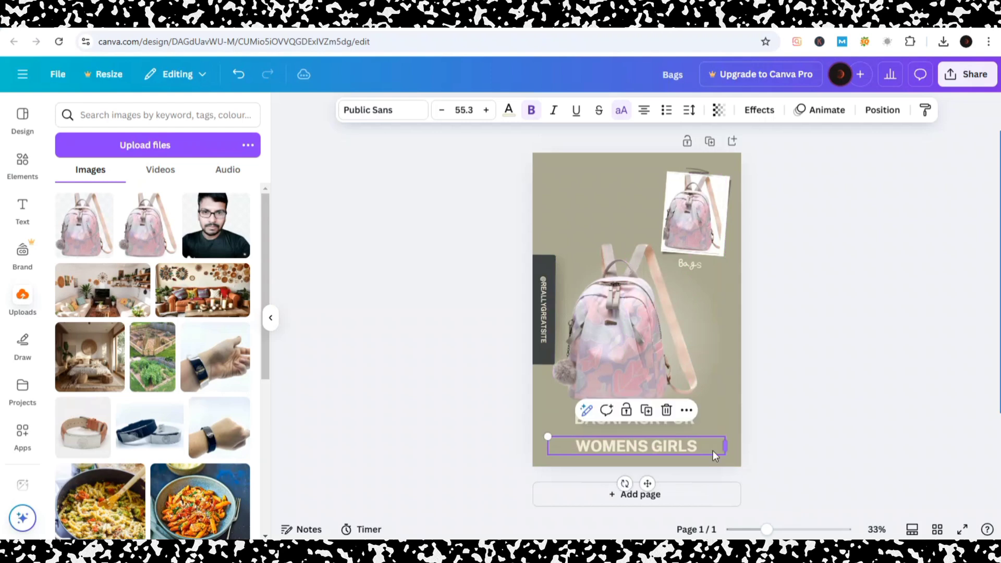
mouse_move(545, 433)
mouse_down()
mouse_move(532, 415)
mouse_move(538, 430)
mouse_up()
click(838, 463)
Enlarge the "BACKPACK FOR" line to about size 62.6 and arrange the two heading lines closely beneath the backpack.
click(667, 417)
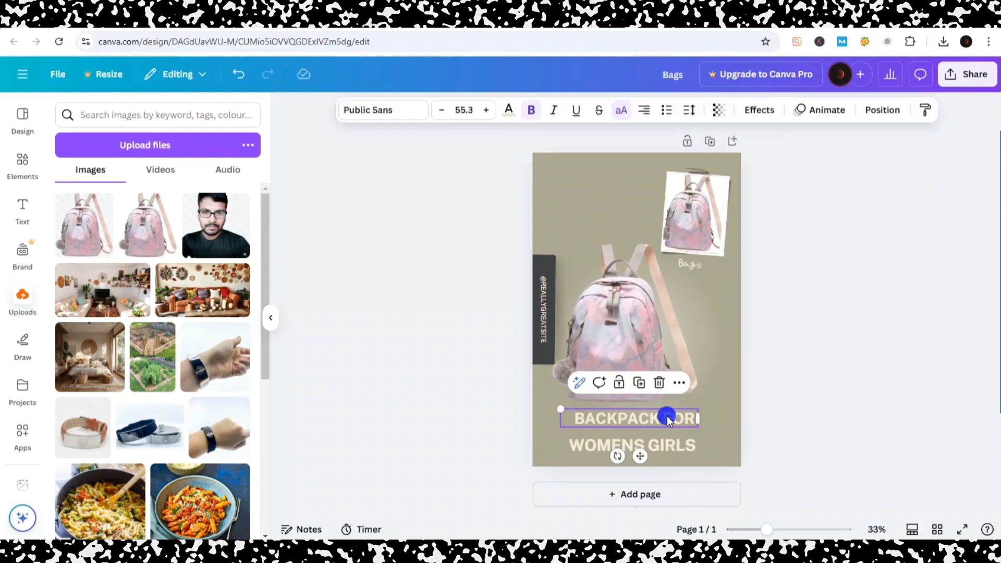
drag(555, 407, 533, 398)
drag(647, 411, 636, 441)
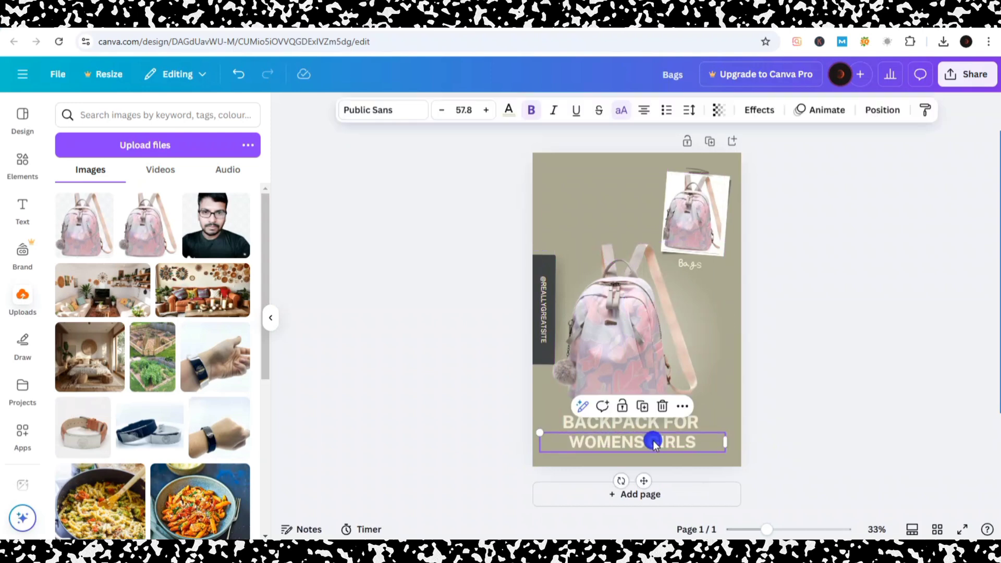
click(925, 387)
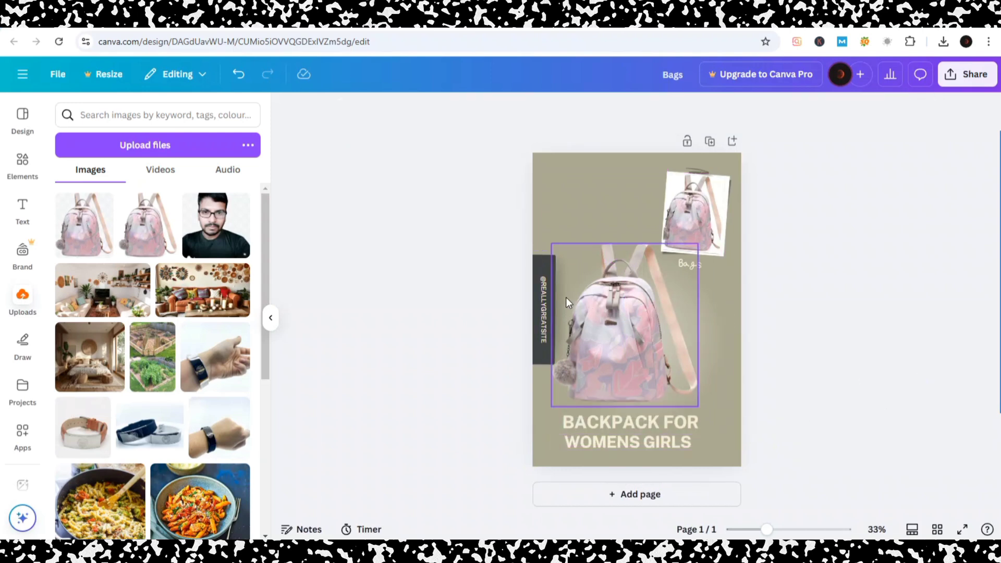
click(539, 293)
click(545, 293)
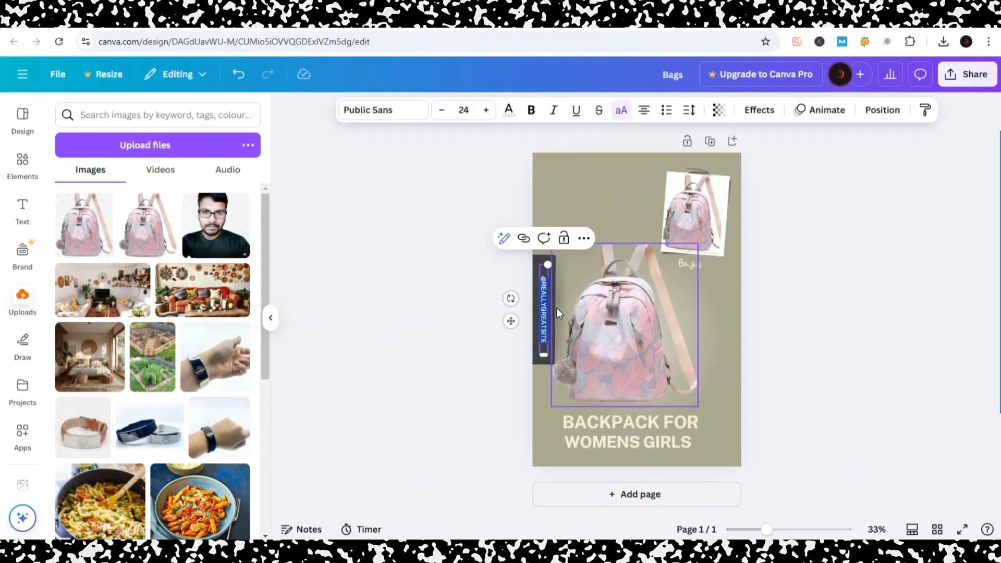
text(c)
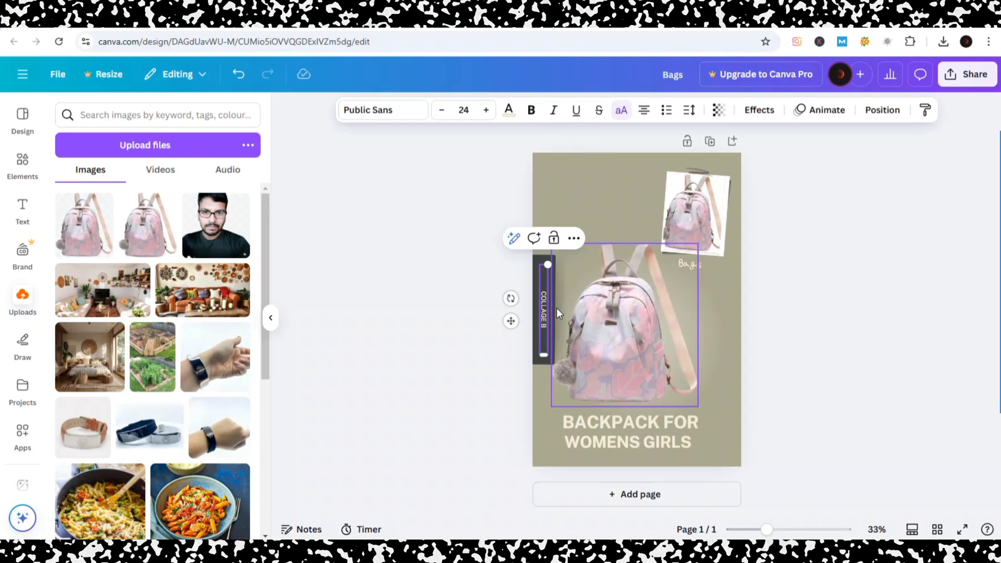
text(ollage bags for girls)
click(791, 370)
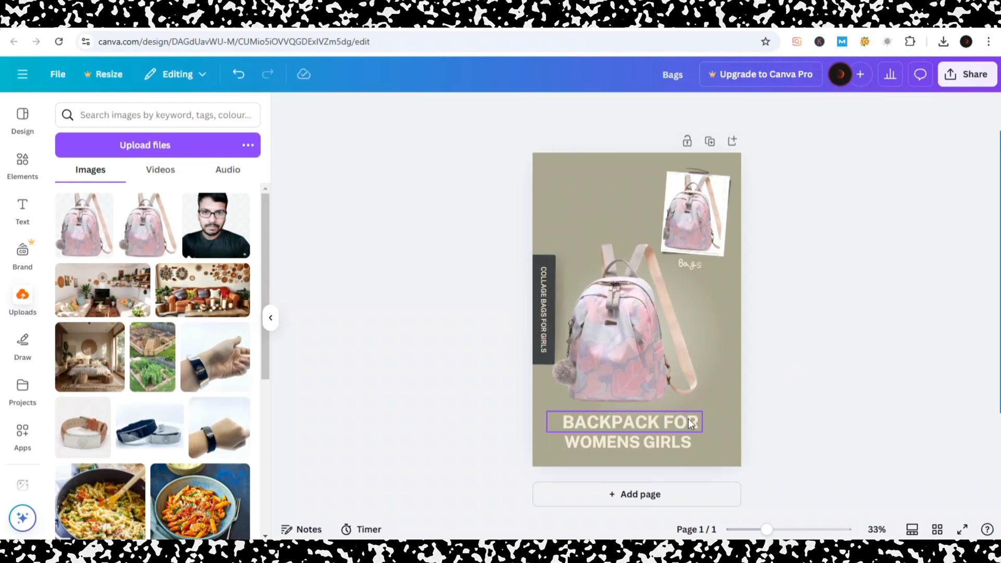
Set the text colour of the "BACKPACK FOR" line to bright red #ff3131.
click(631, 421)
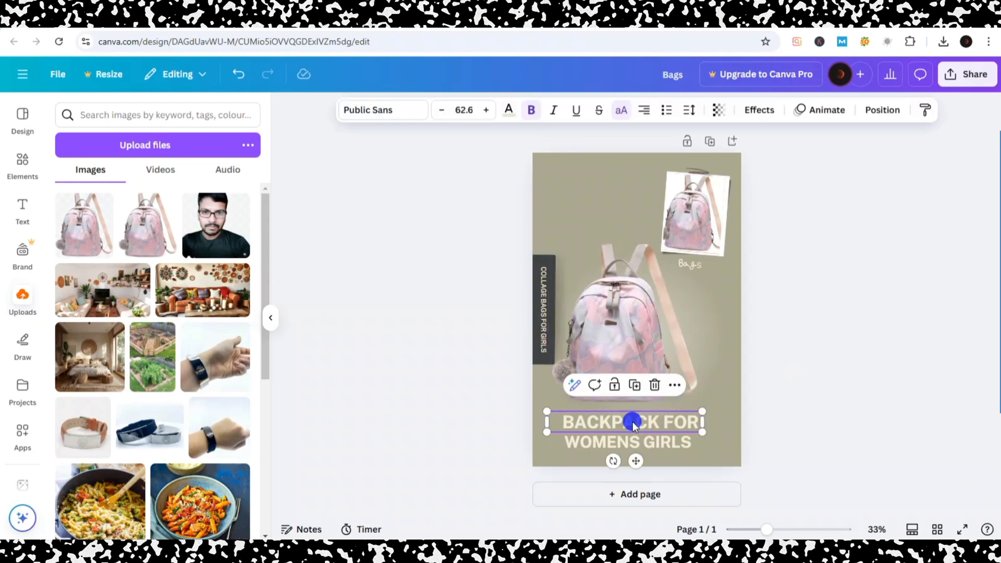
click(508, 110)
scroll(137, 357, down, 2)
scroll(140, 359, down, 1)
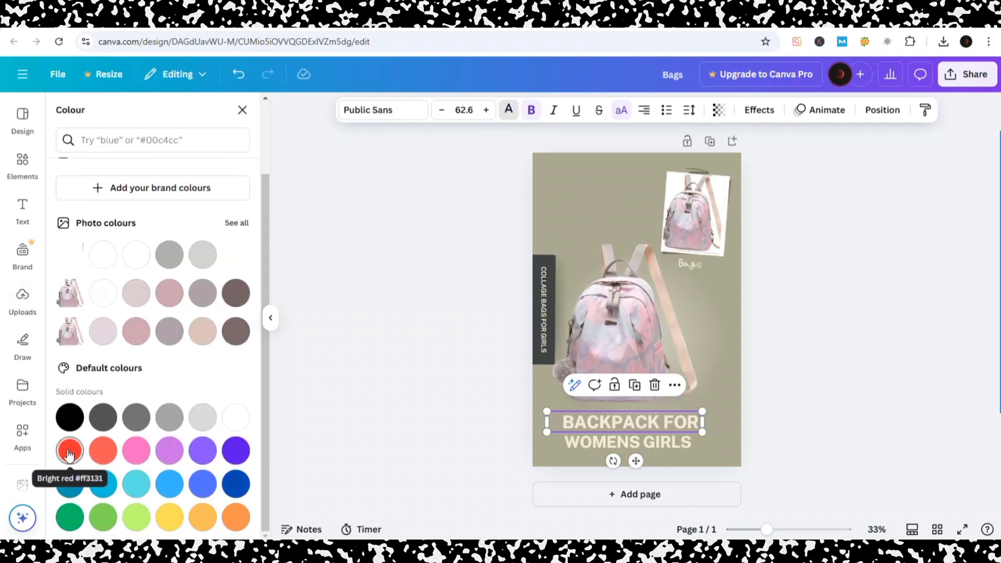
click(70, 450)
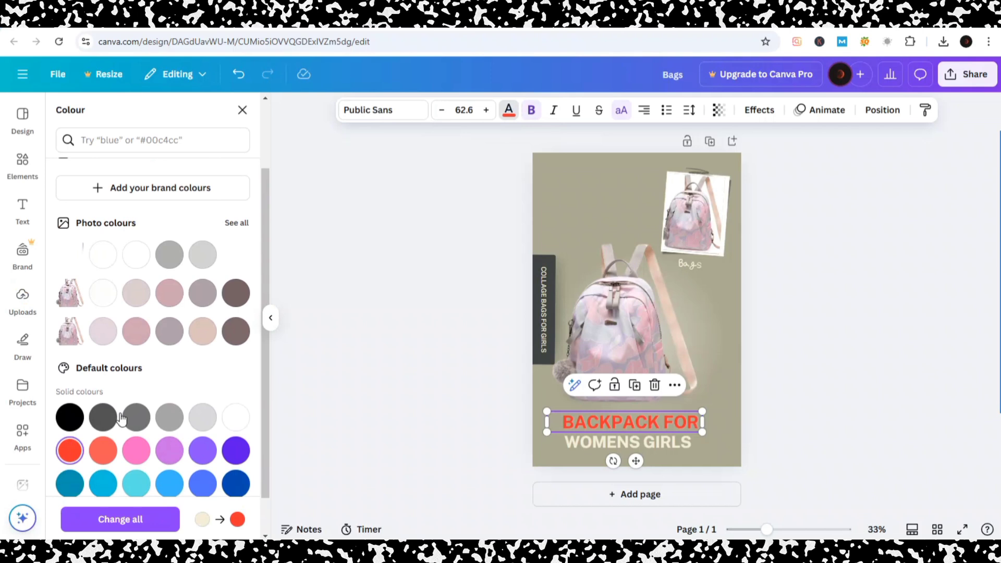
Set the text colour of the "WOMENS GIRLS" line to yellow from the default solid colours.
click(582, 443)
click(169, 516)
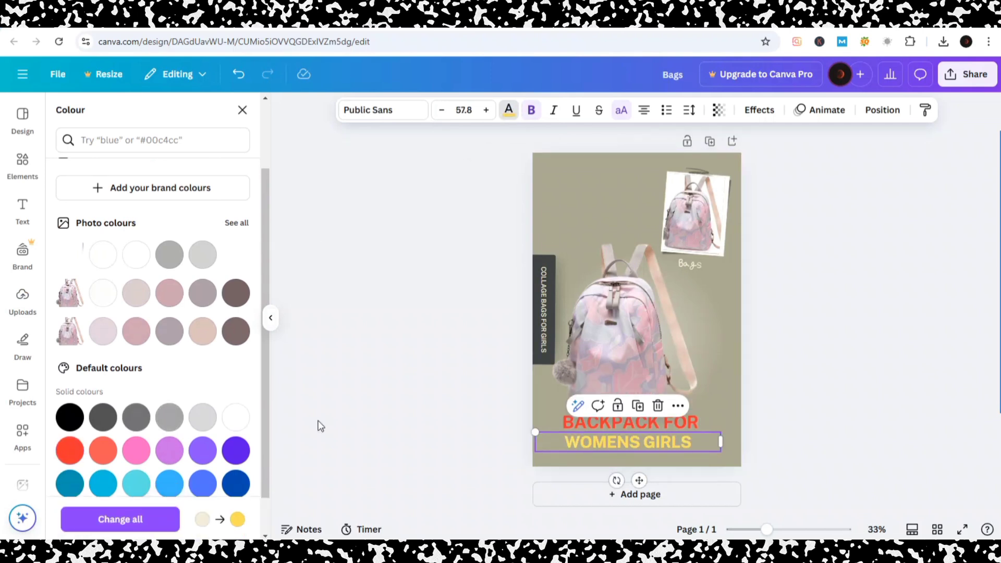
click(464, 250)
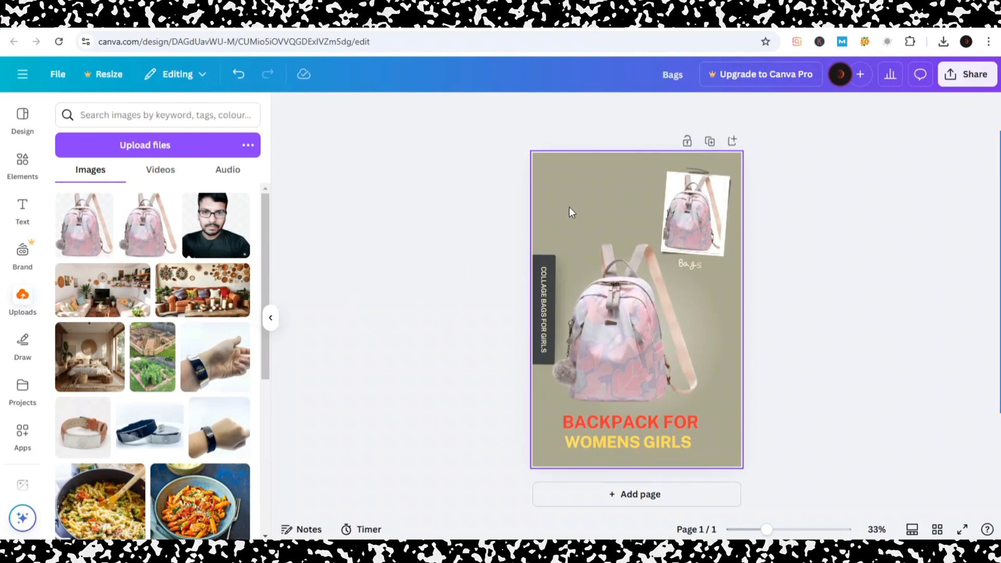
Set the text colour of the "Bags" caption under the photo frame to black.
click(686, 262)
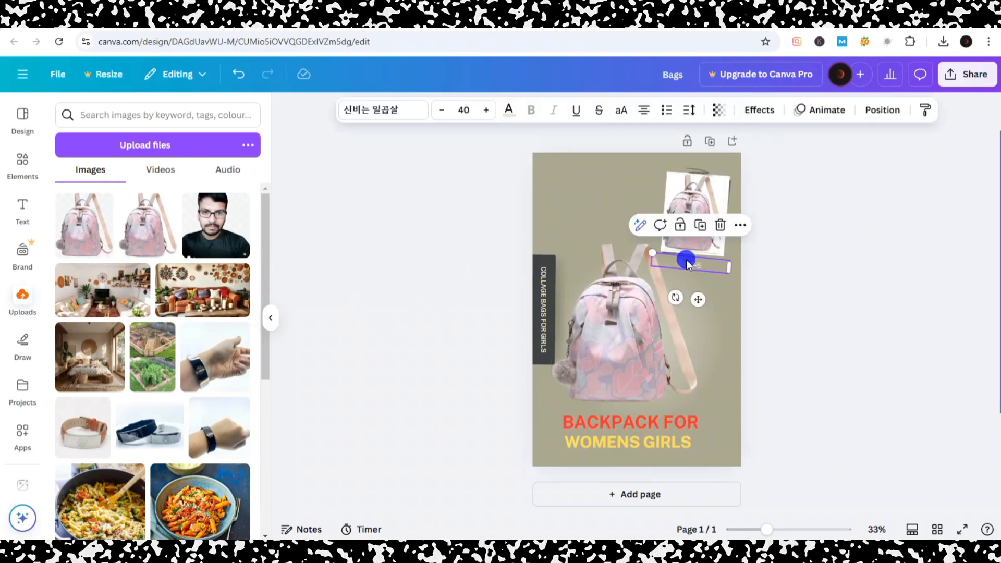
click(508, 110)
click(70, 521)
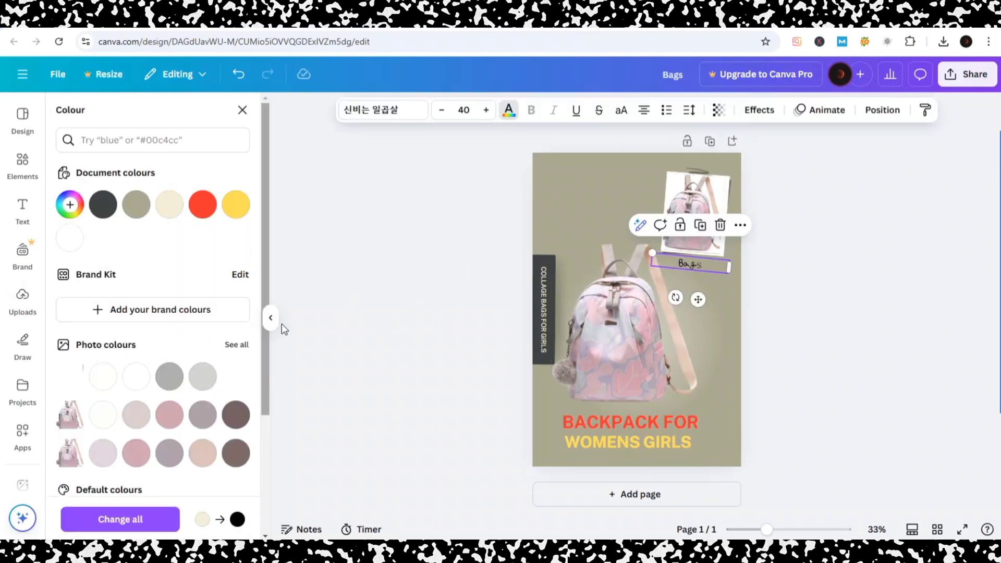
Check the product title on the Amazon page, highlighting the word "Fashionable", and return to the Canva design.
click(349, 273)
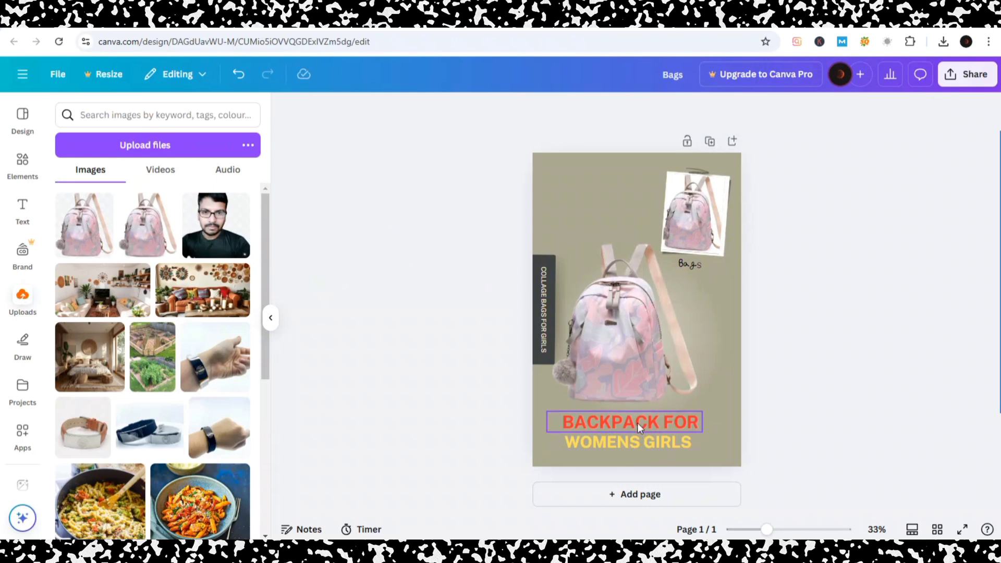
key(ctrl+Tab)
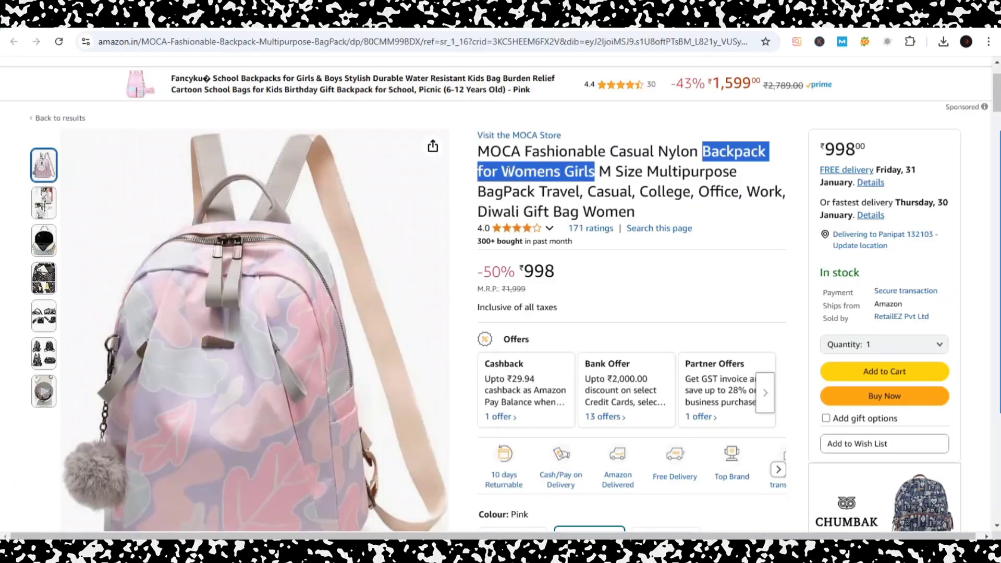
drag(524, 153, 603, 141)
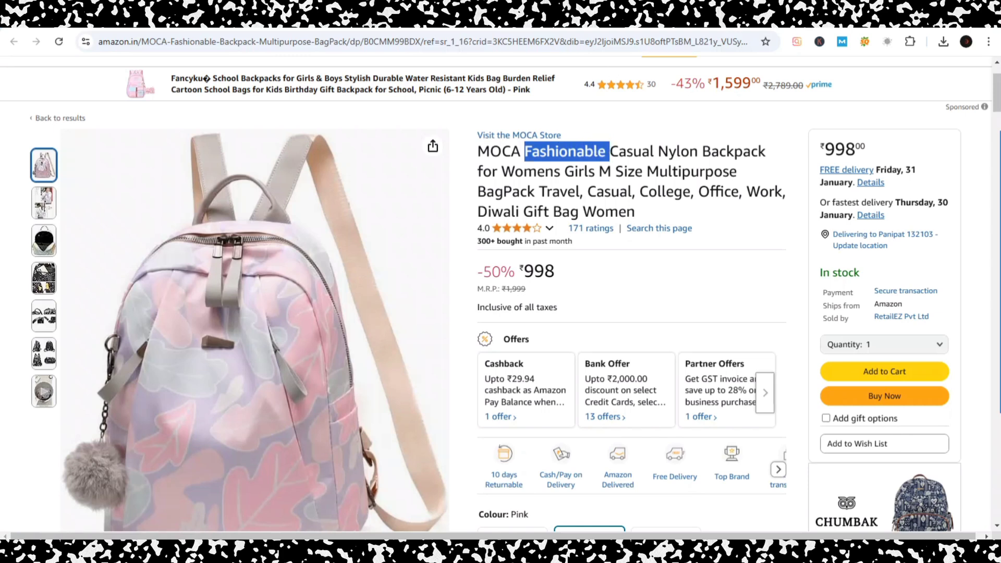
key(ctrl+shift+Tab)
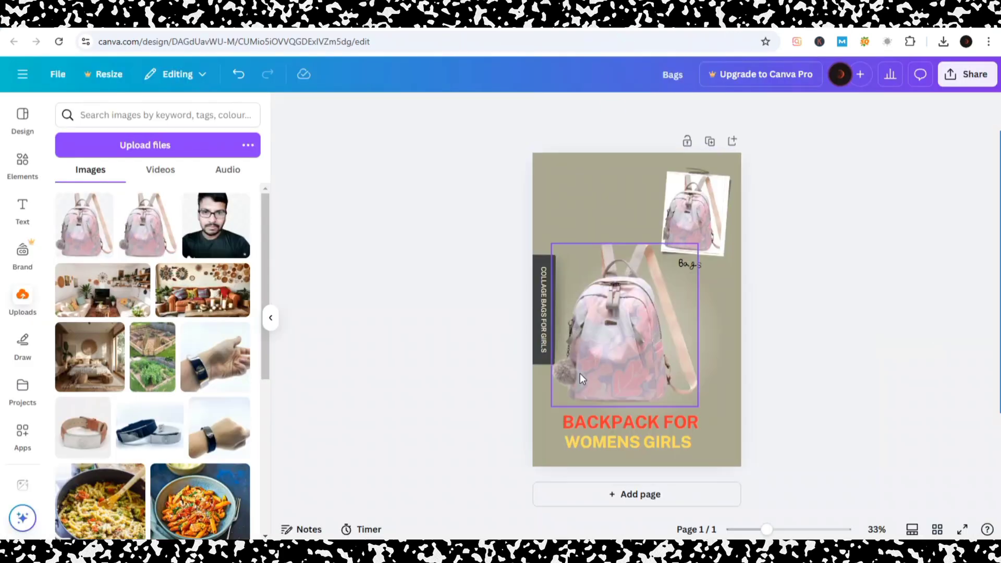
Insert "FASHIONABLE" before "BACKPACK FOR" in the red headline and widen its text box toward the page edge.
click(583, 443)
click(579, 423)
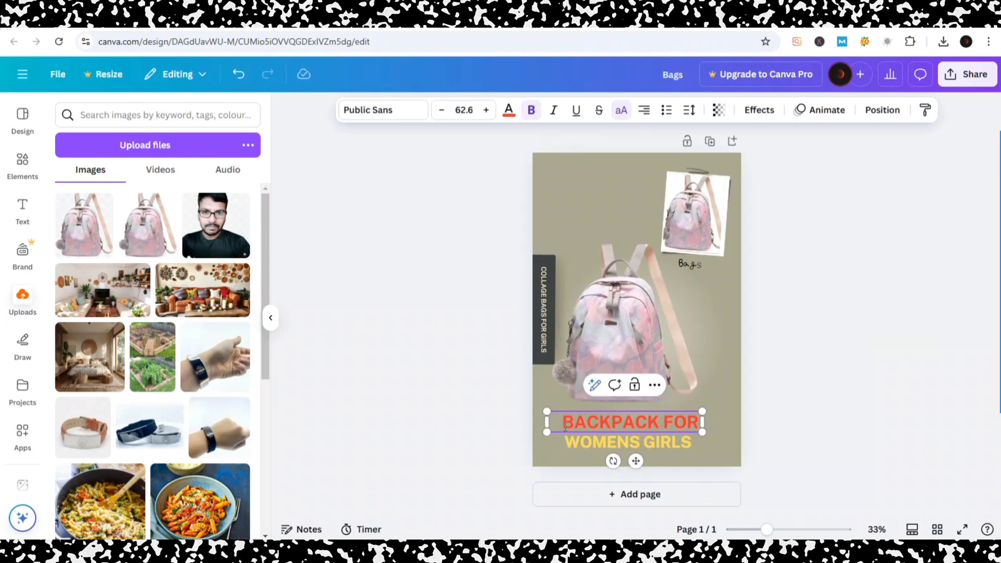
text(FASHIONABLE)
drag(546, 429, 532, 429)
drag(704, 428, 741, 429)
drag(529, 428, 563, 429)
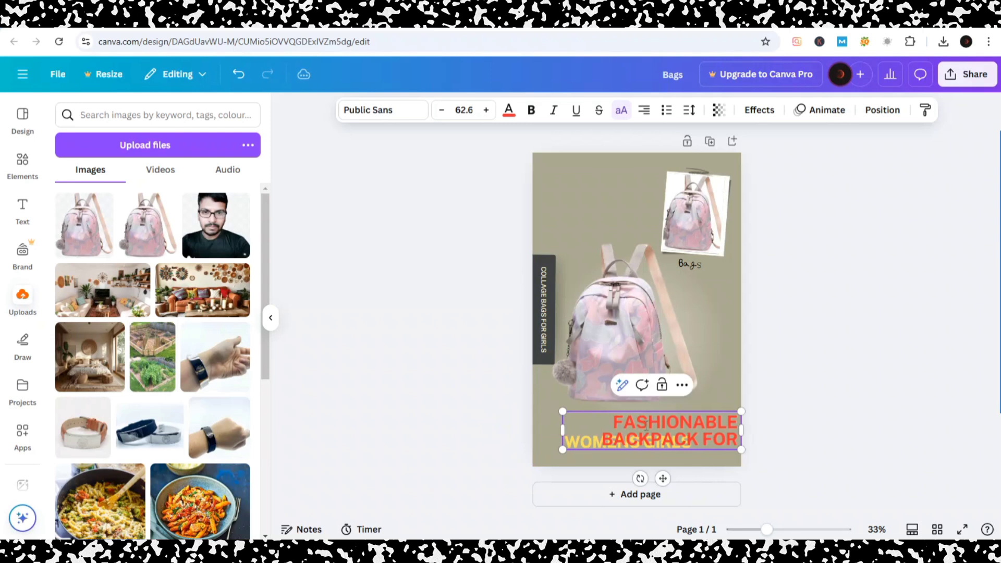
Reduce the font size of the two-line red "FASHIONABLE BACKPACK FOR" headline in several increments.
click(442, 110)
click(441, 110)
click(441, 110)
click(441, 110)
click(441, 110)
click(442, 109)
click(442, 109)
double_click(634, 426)
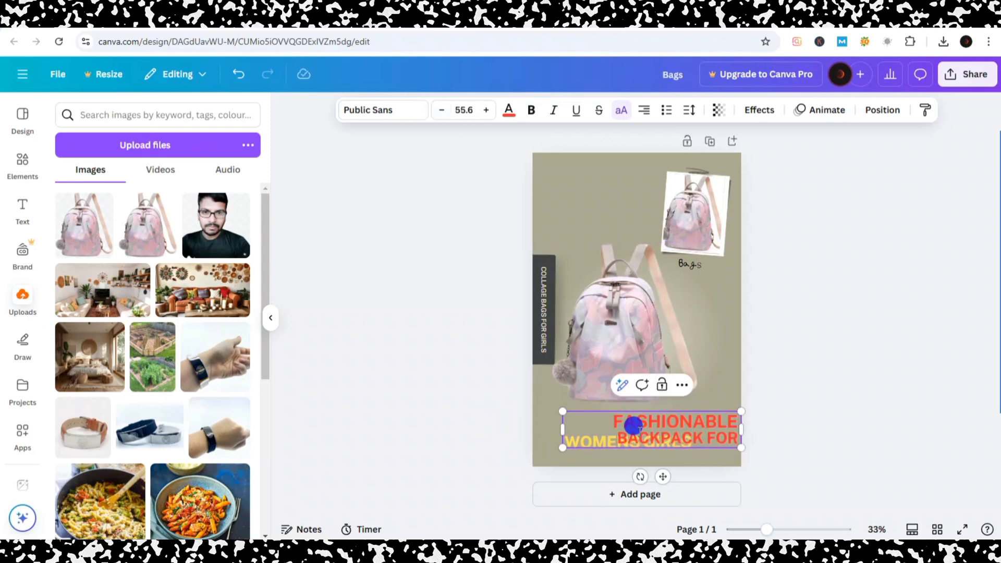
click(440, 111)
click(441, 111)
click(440, 110)
click(440, 110)
click(440, 111)
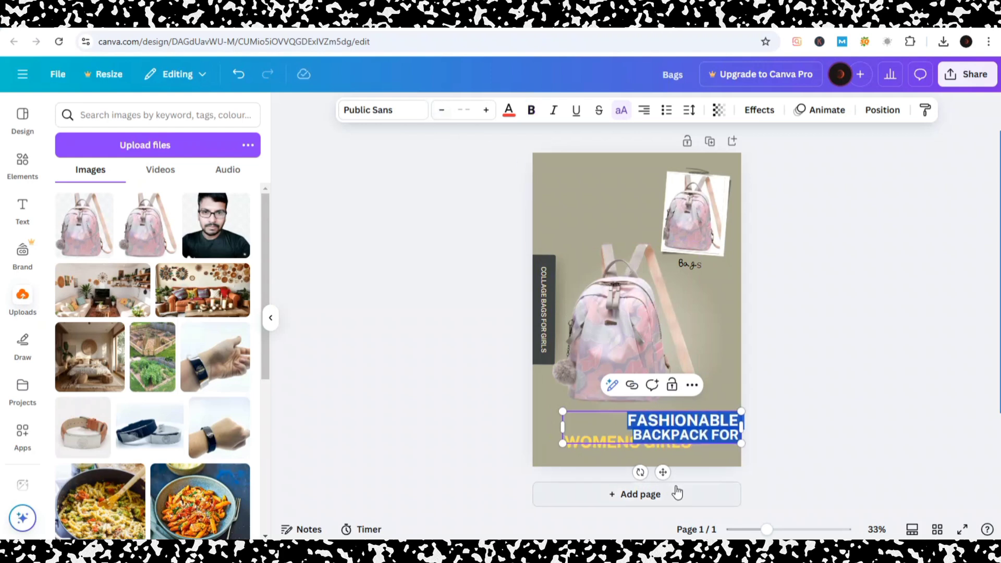
Scale the red headline down to font size 39.7 and extend its text box to the left.
click(712, 412)
click(633, 417)
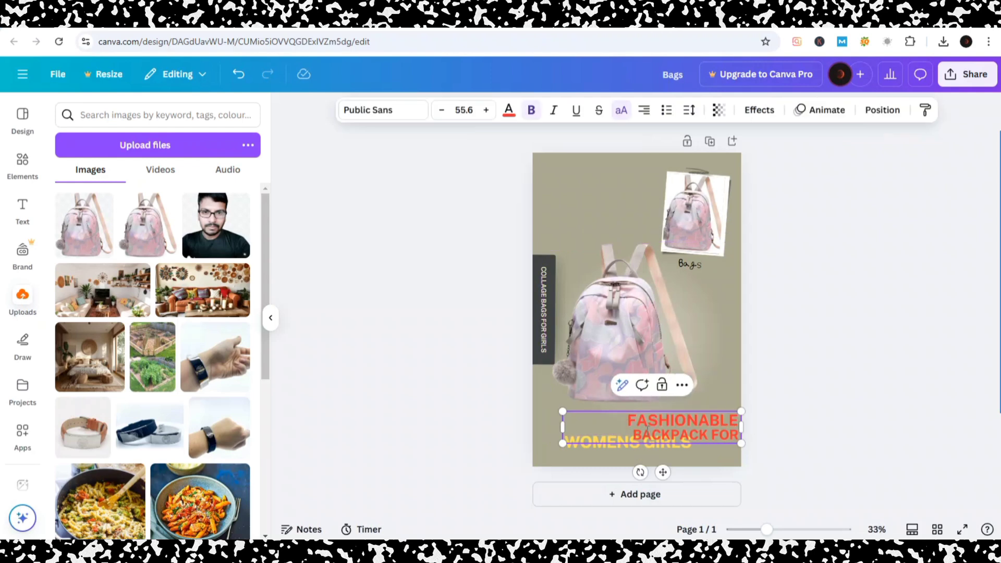
drag(741, 444, 698, 426)
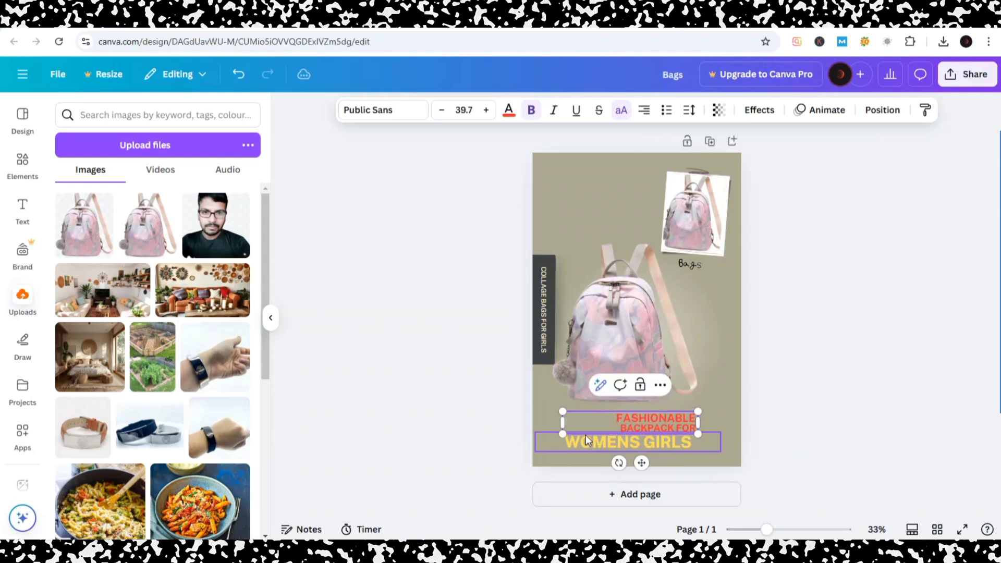
drag(561, 421, 540, 421)
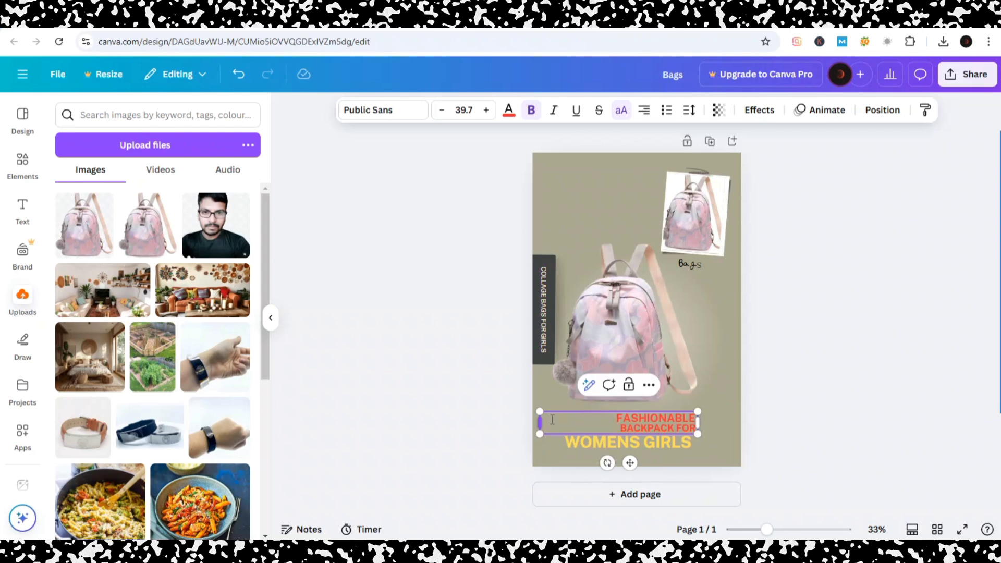
Delete the red "FASHIONABLE BACKPACK FOR" text beneath the large backpack.
click(615, 423)
triple_click(639, 425)
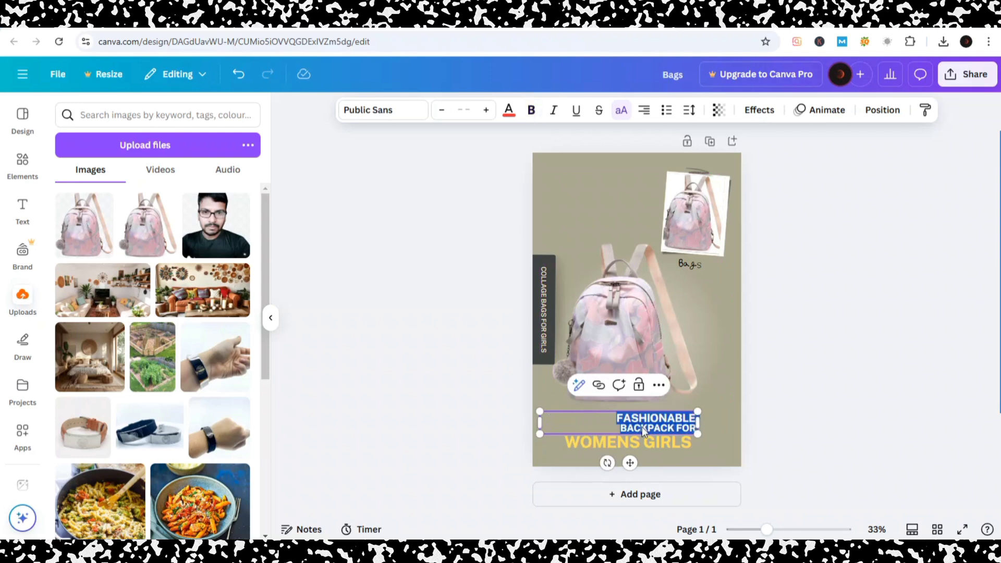
key(BackSpace)
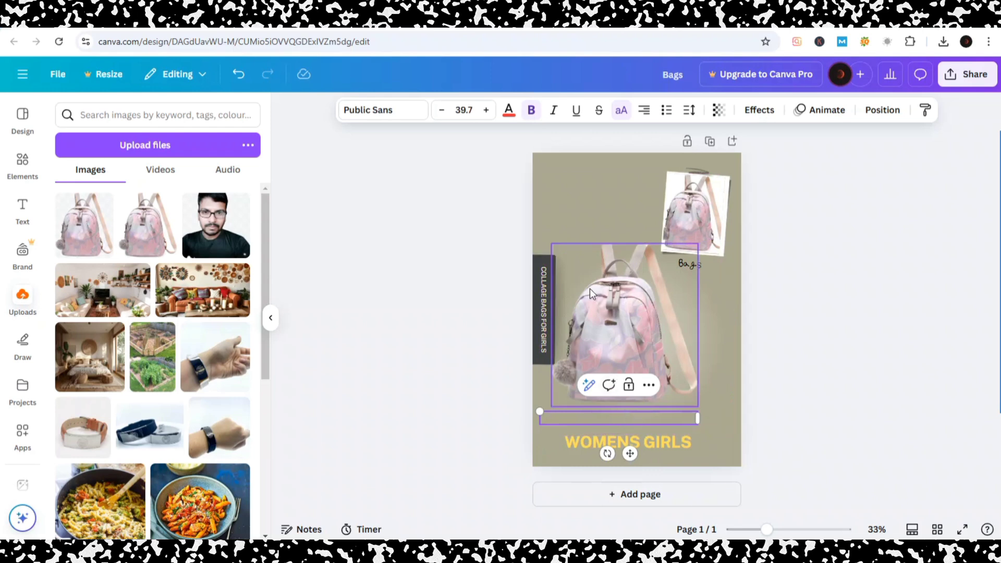
click(437, 284)
click(621, 415)
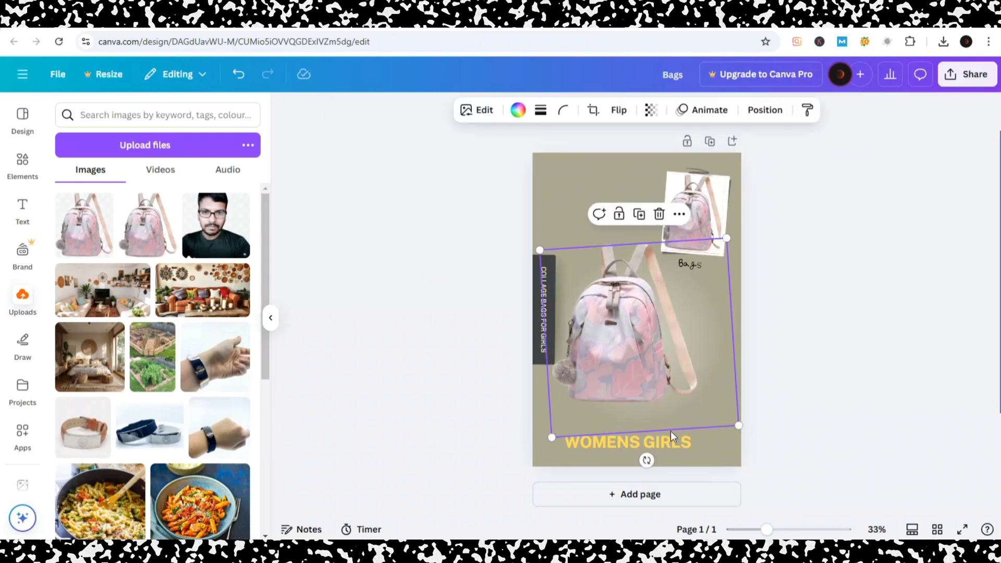
Move the yellow "WOMENS GIRLS" line slightly lower on the page.
click(780, 452)
drag(655, 440, 639, 449)
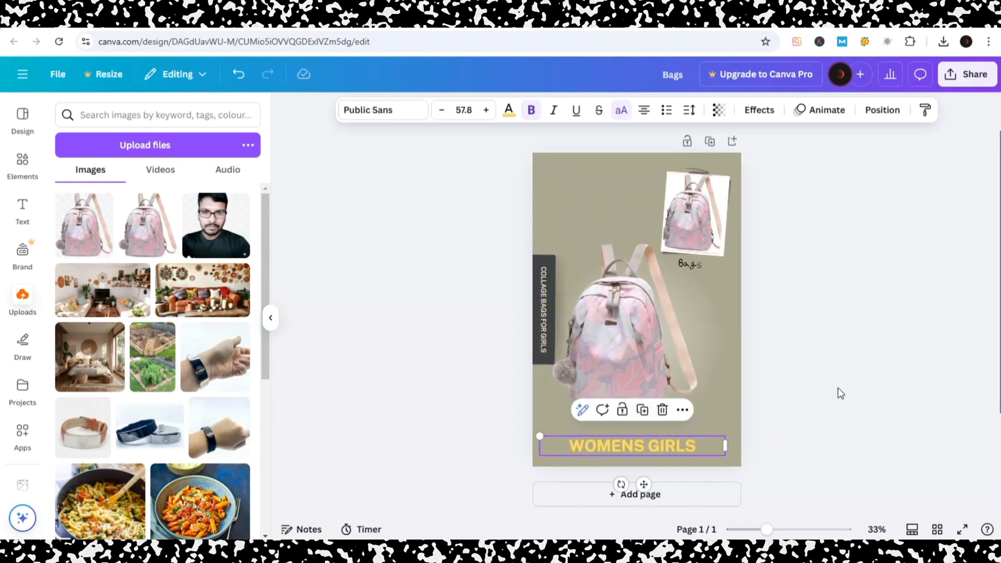
click(839, 393)
Add a heading reading "Fashionable Backpack for" and widen its text box on both sides.
click(20, 213)
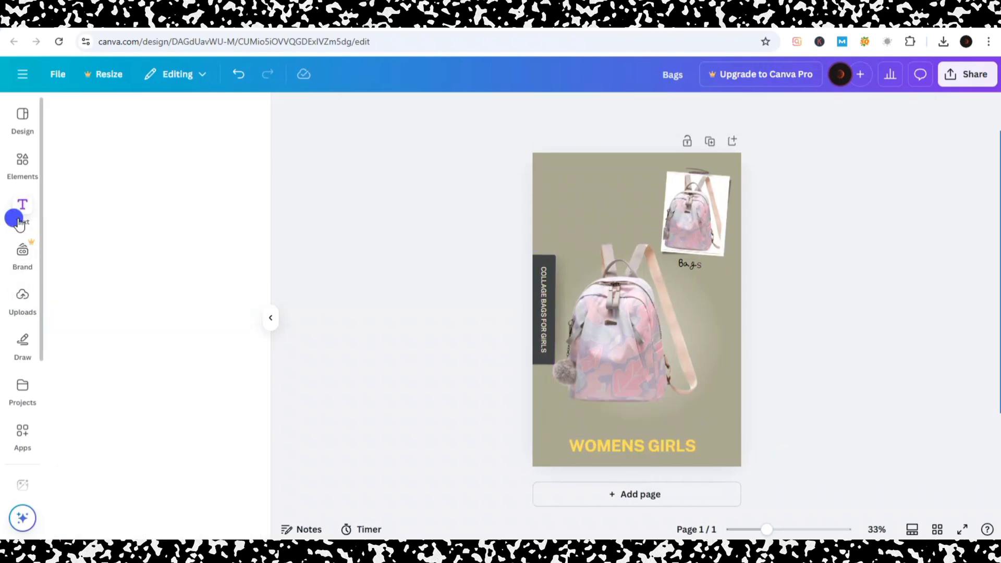
click(115, 301)
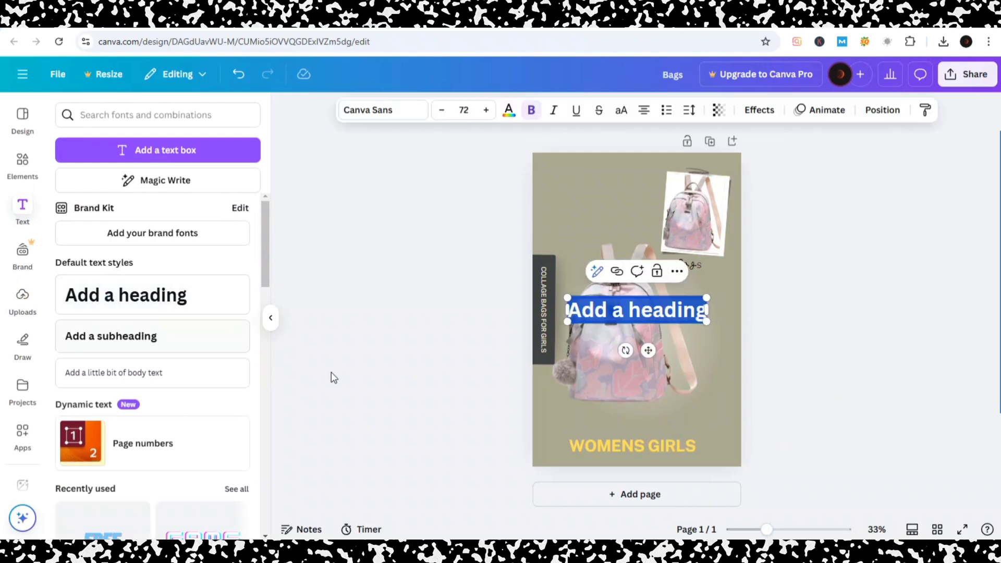
text(Fashionable Backpack for)
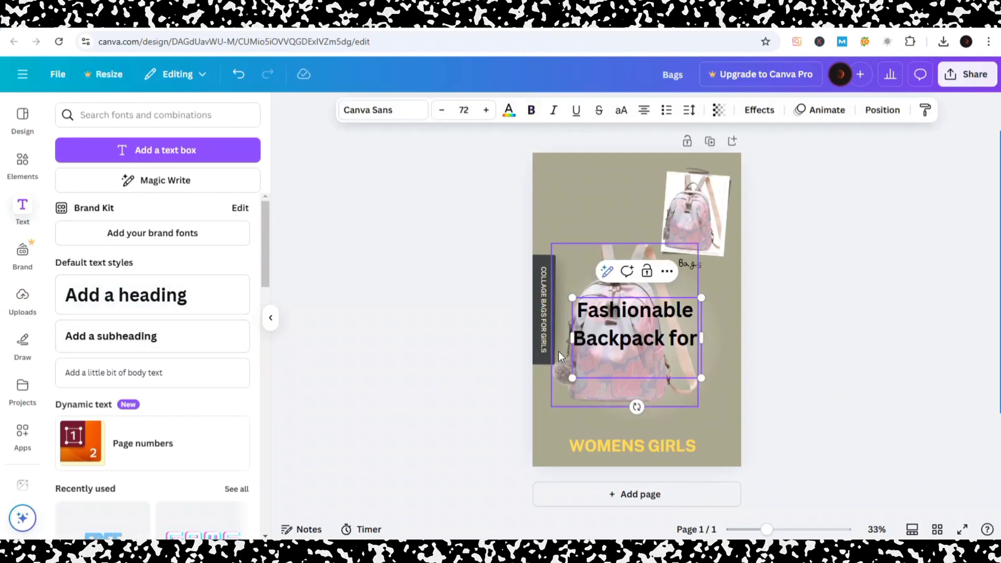
drag(571, 337, 532, 338)
drag(702, 338, 781, 339)
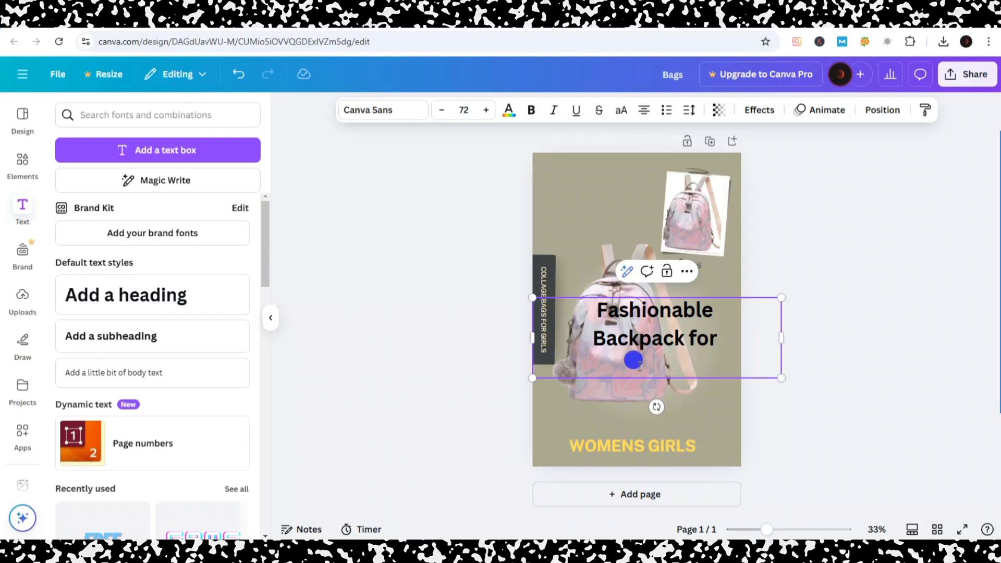
click(628, 343)
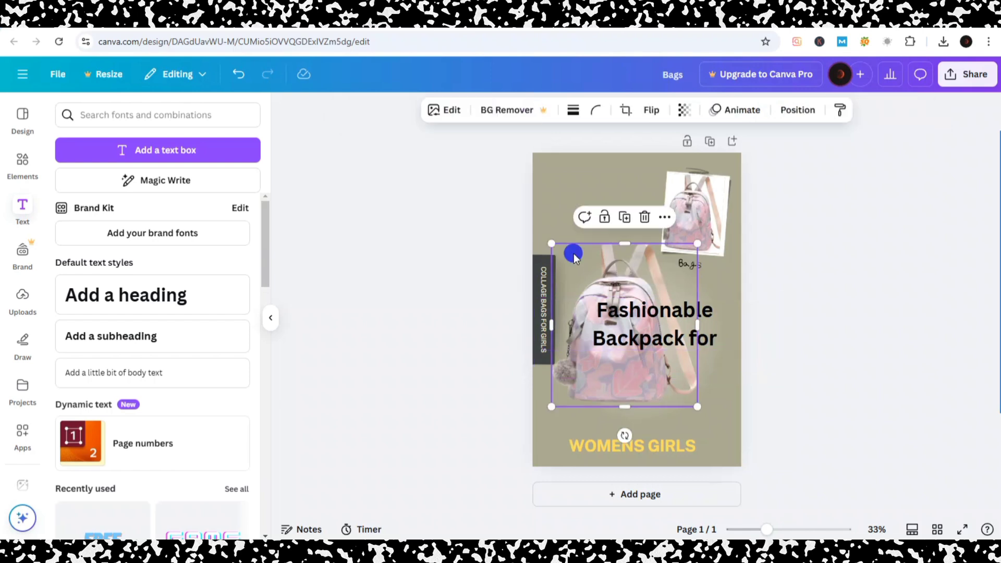
drag(628, 342, 617, 403)
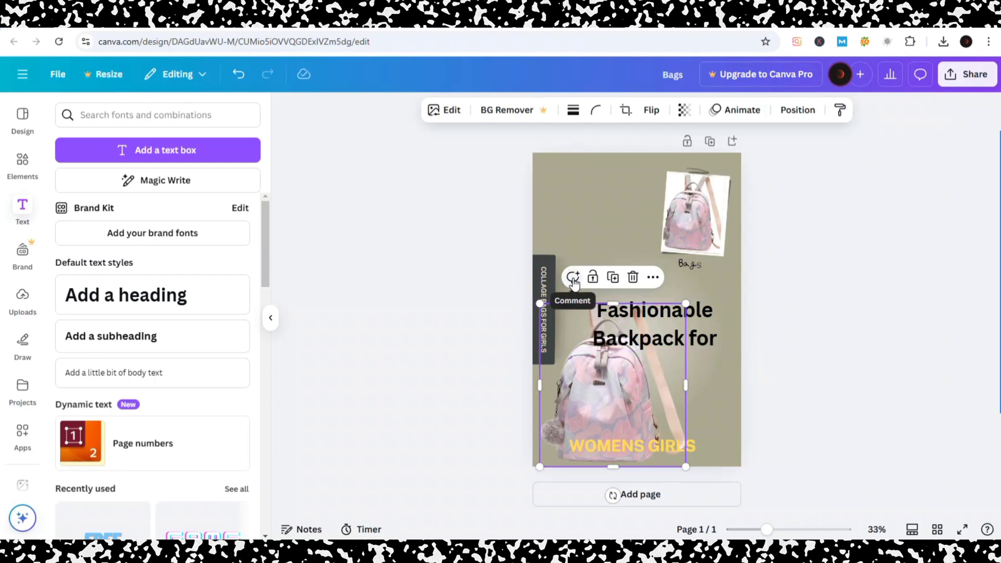
key(ctrl+z)
Move the "Fashionable Backpack for" heading to the lower edge of the backpack and reduce its font size to 53.
drag(647, 318, 611, 408)
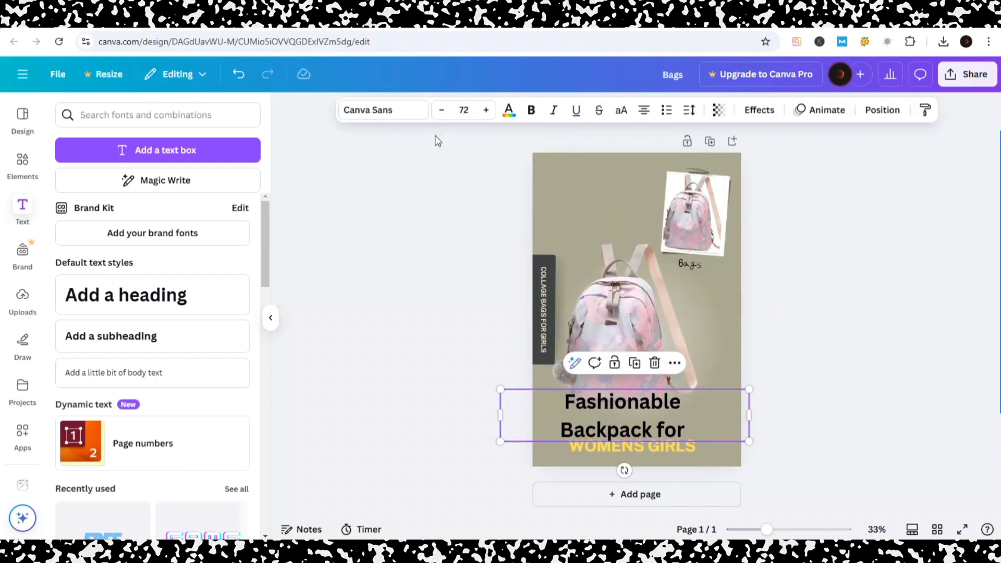
click(439, 112)
click(439, 113)
click(439, 113)
click(439, 113)
click(439, 112)
click(439, 112)
click(438, 112)
click(438, 113)
Widen the heading's text box, bring its text onto one line, and place it directly above "WOMENS GIRLS".
drag(749, 403, 823, 406)
drag(498, 408, 469, 408)
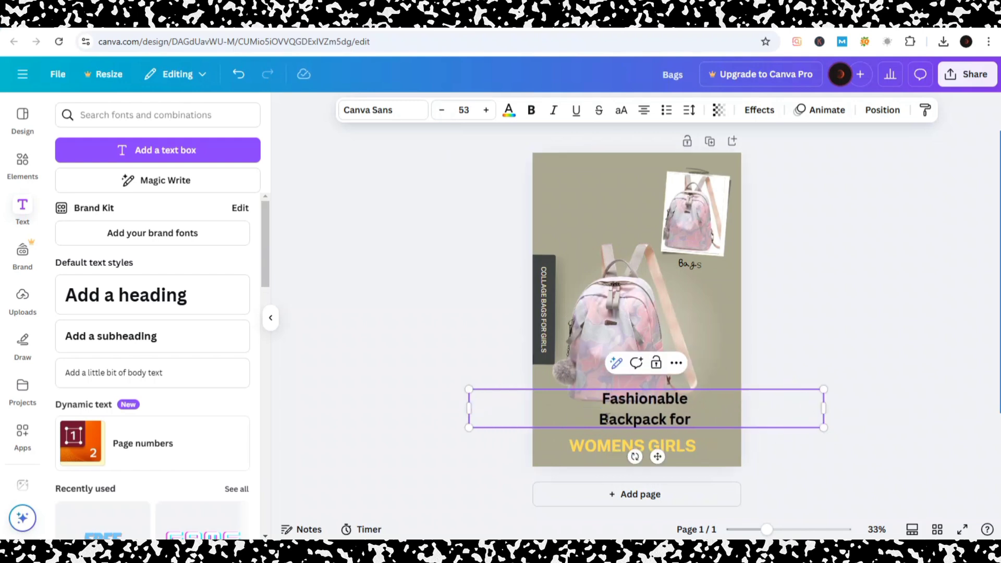
click(599, 420)
key(BackSpace)
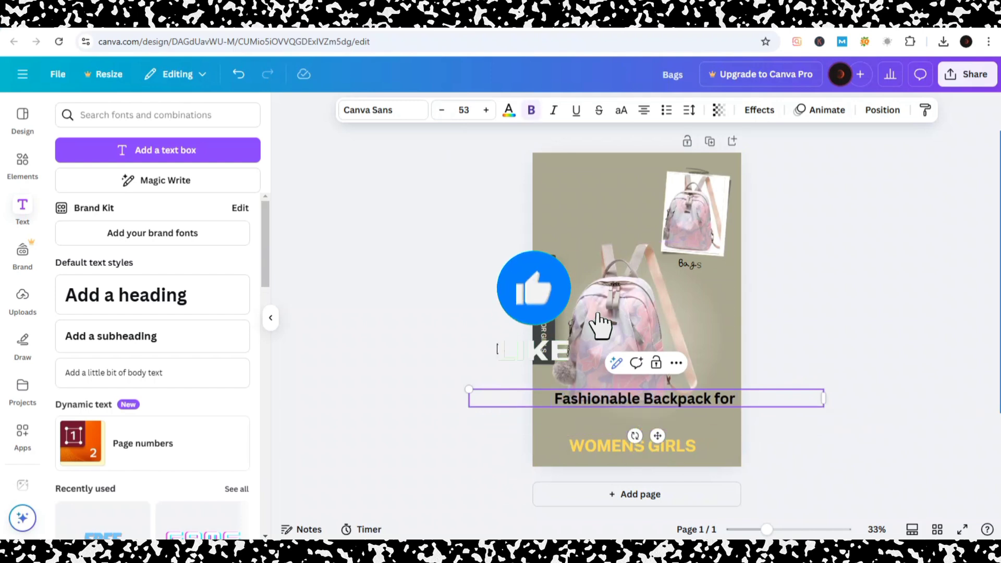
key(Escape)
drag(609, 400, 594, 418)
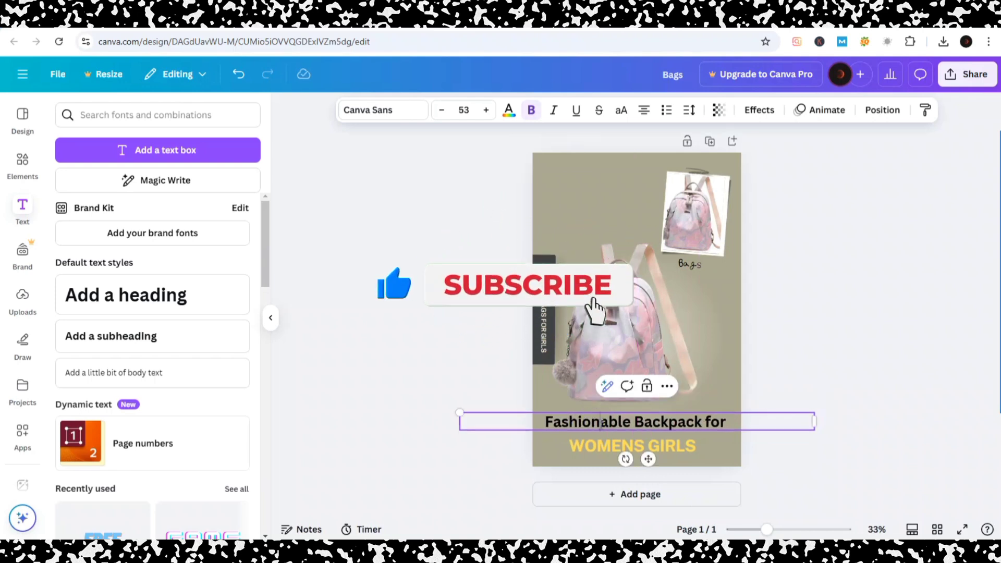
Increase the font size of the "Fashionable Backpack for" heading to 58.
double_click(594, 419)
click(486, 110)
click(486, 110)
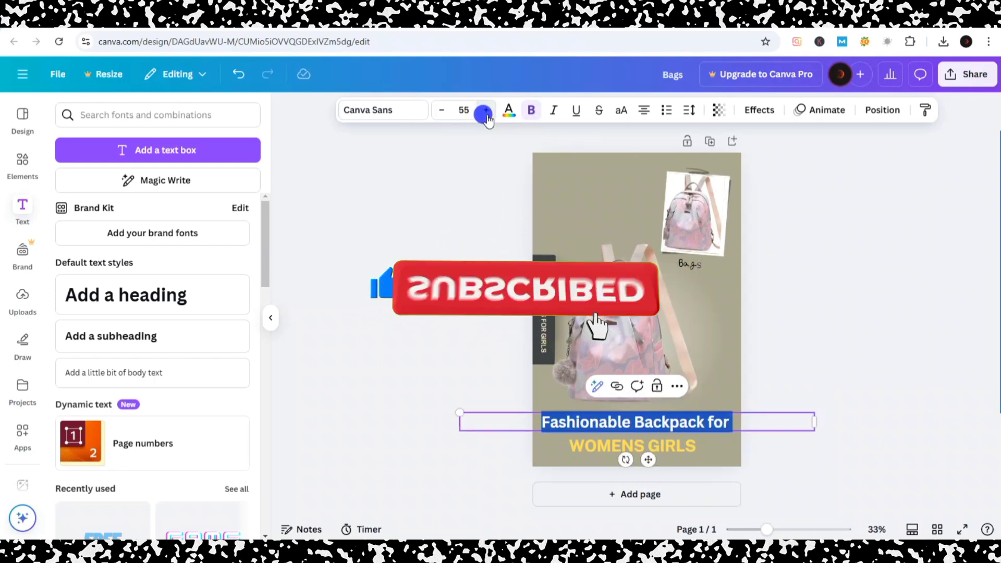
click(486, 110)
click(486, 110)
click(486, 110)
click(862, 341)
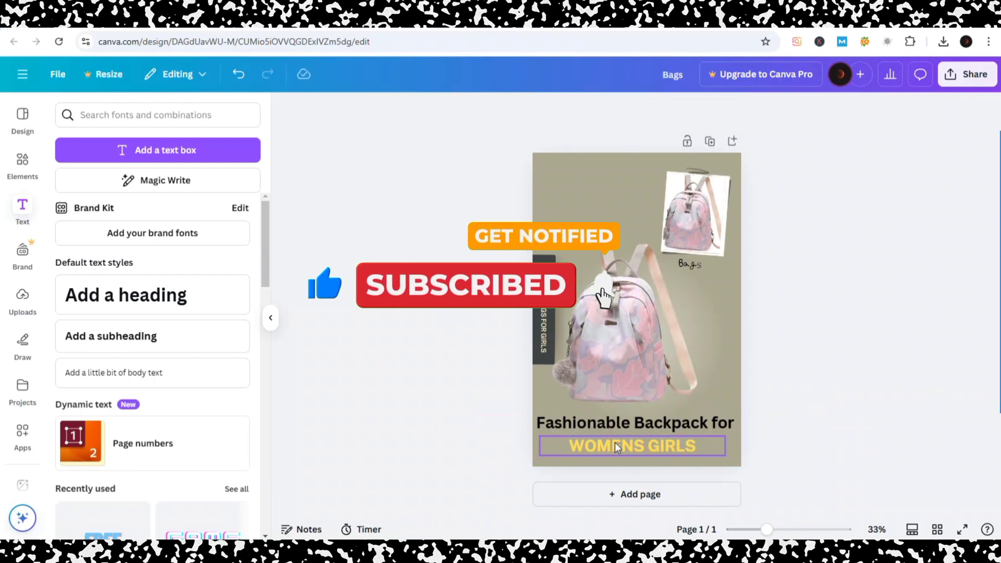
click(635, 422)
click(635, 422)
click(631, 441)
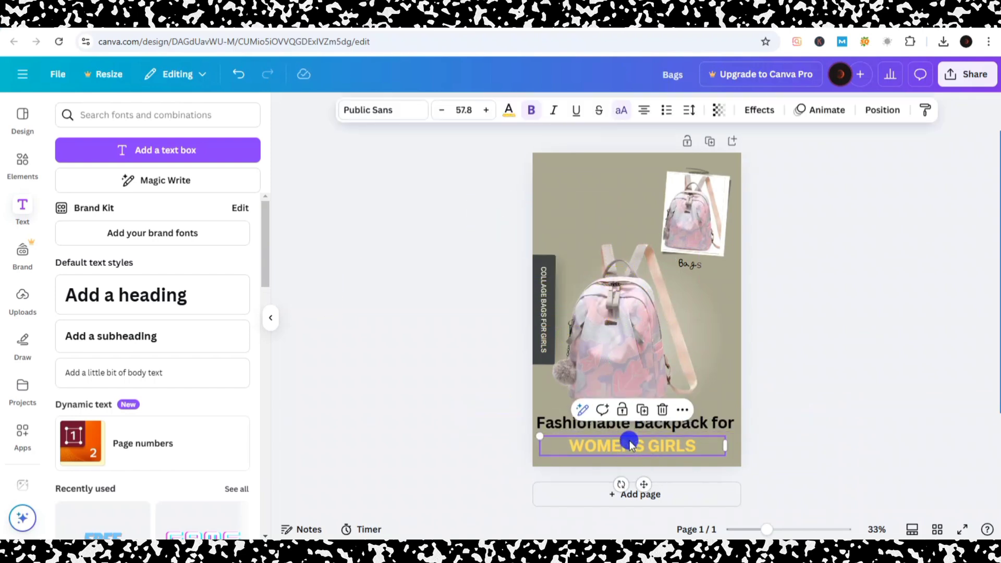
click(628, 441)
click(353, 333)
click(609, 439)
drag(609, 441, 608, 439)
Set the text colour of the "Fashionable Backpack for" heading to bright red from the default solid colours.
click(555, 423)
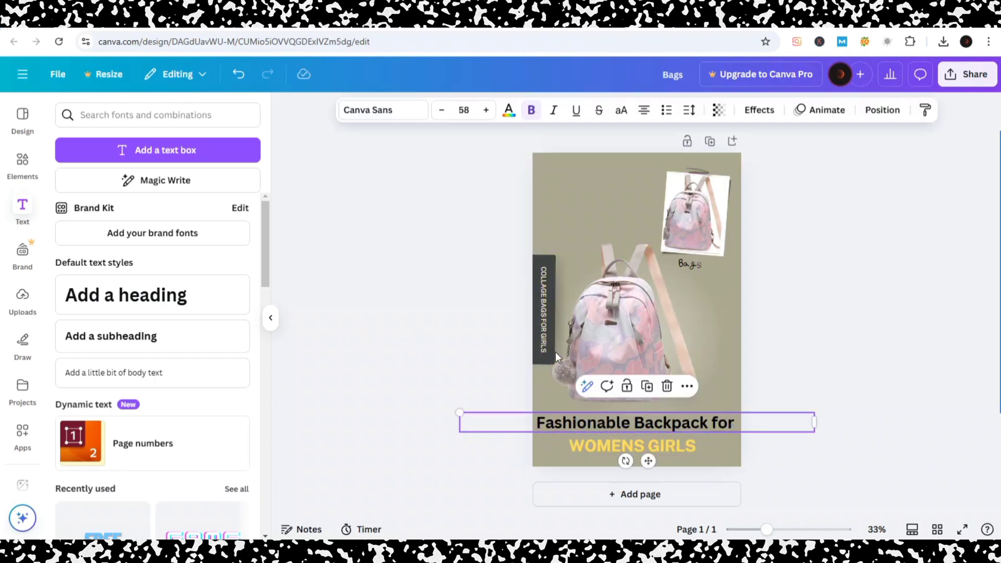
click(509, 109)
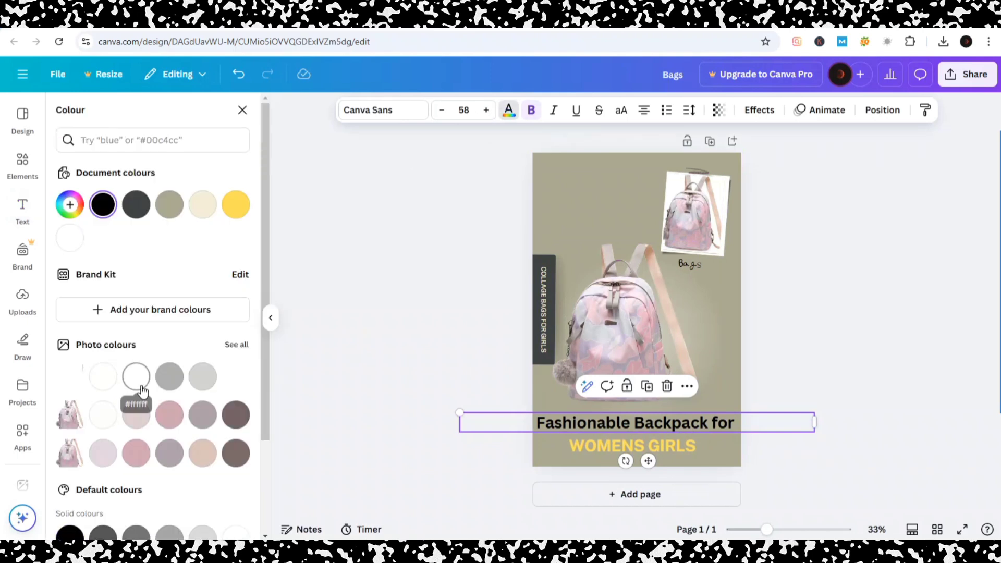
scroll(111, 458, down, 3)
click(69, 488)
key(Escape)
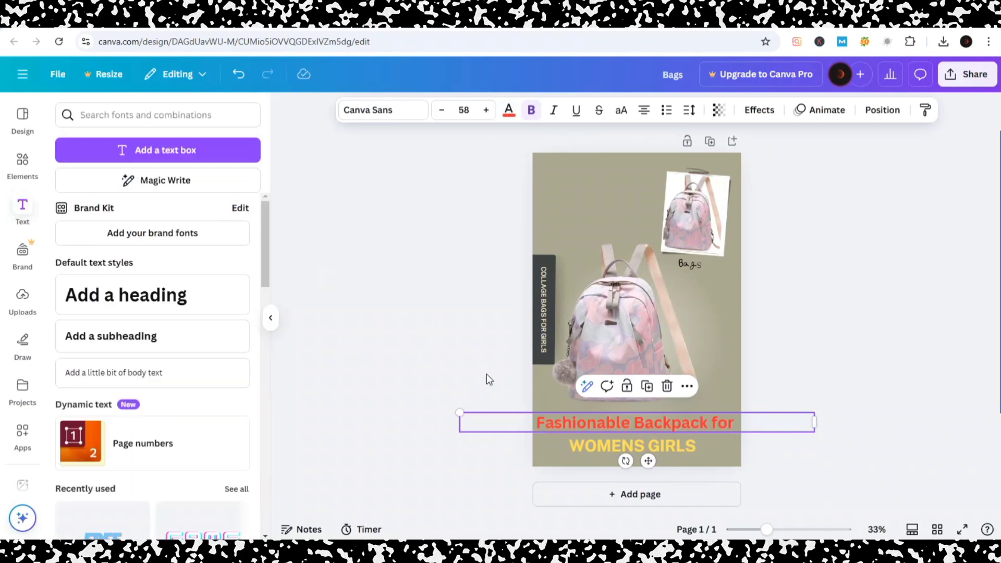
Move the "WOMENS GIRLS" line slightly up so that it sits closer beneath the red heading.
click(624, 442)
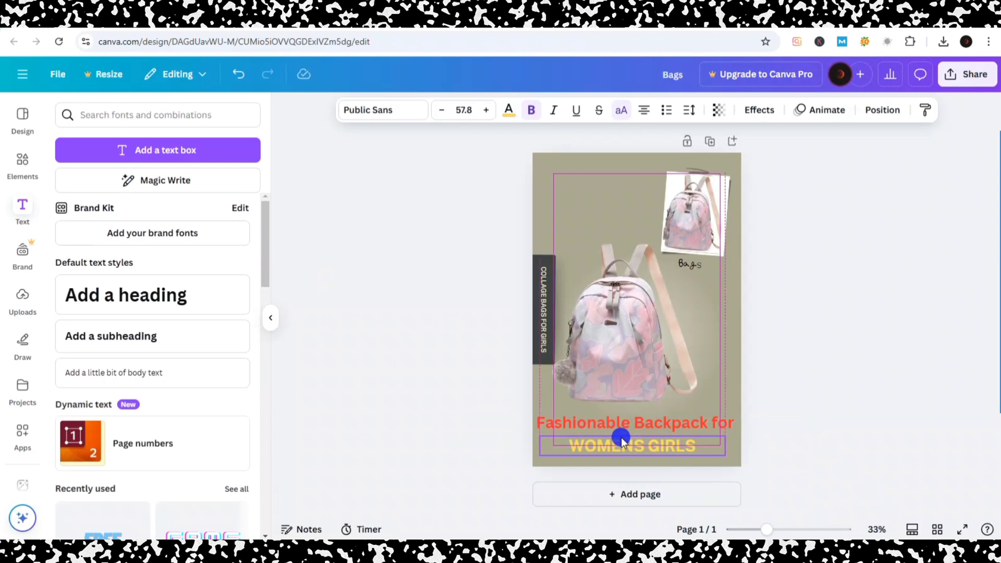
click(440, 358)
click(599, 445)
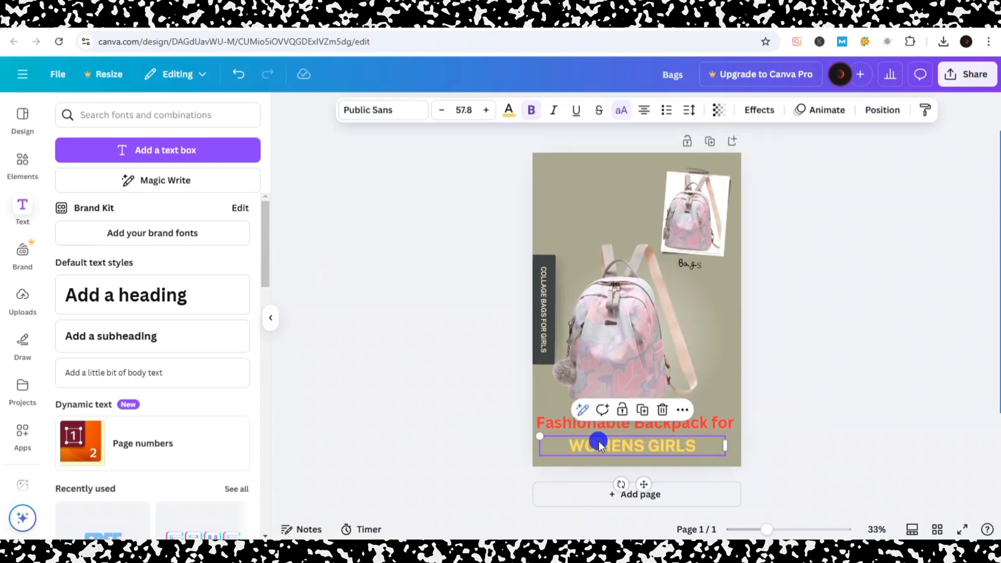
click(488, 394)
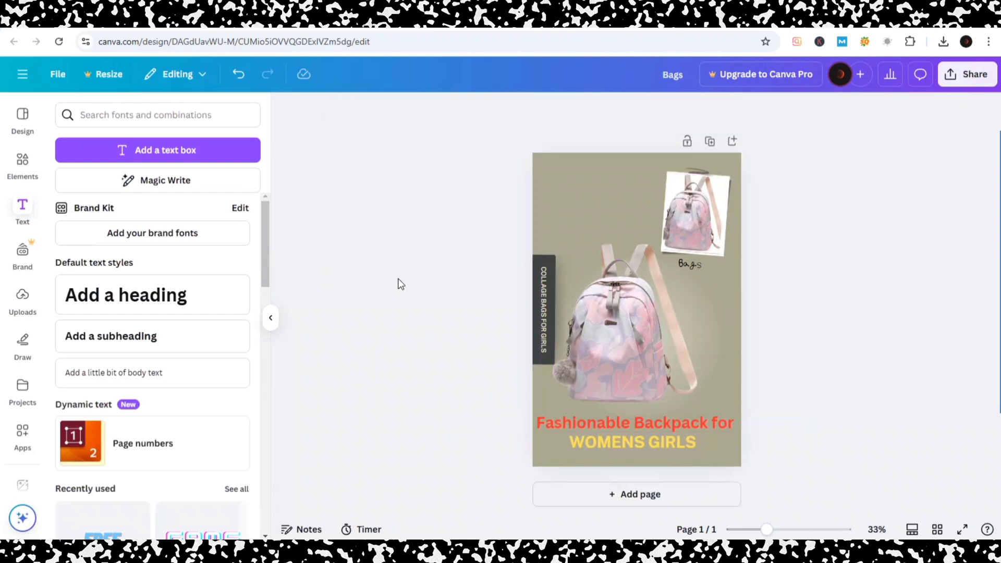
Try green shades for the pin's background, and settle on light blue from the default solid colours.
click(561, 171)
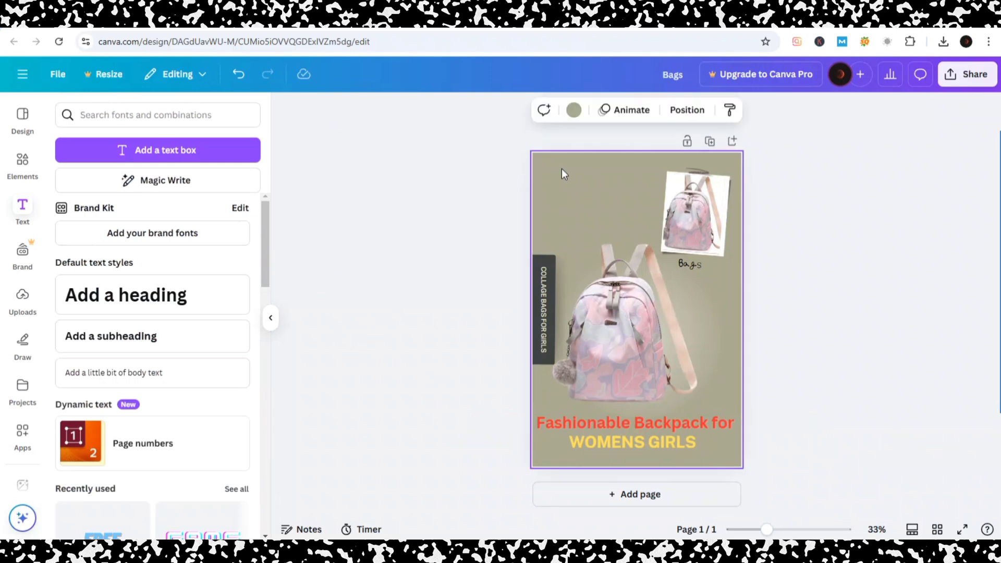
click(570, 117)
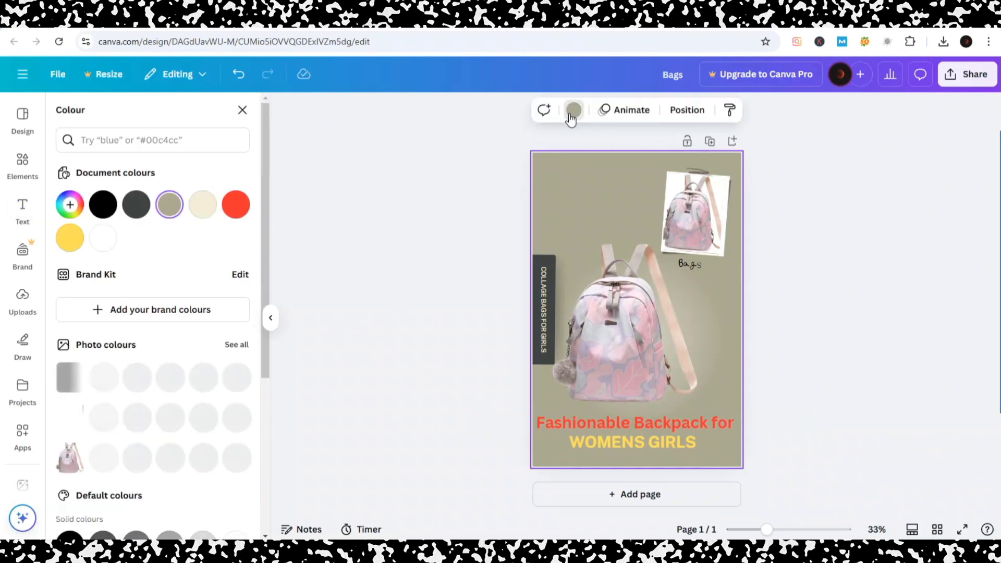
scroll(123, 248, down, 5)
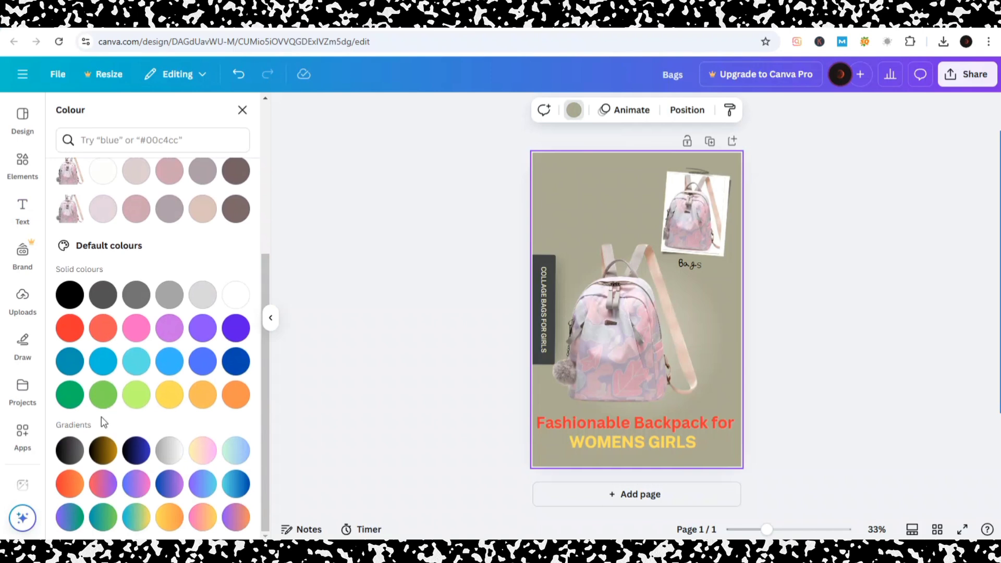
click(74, 396)
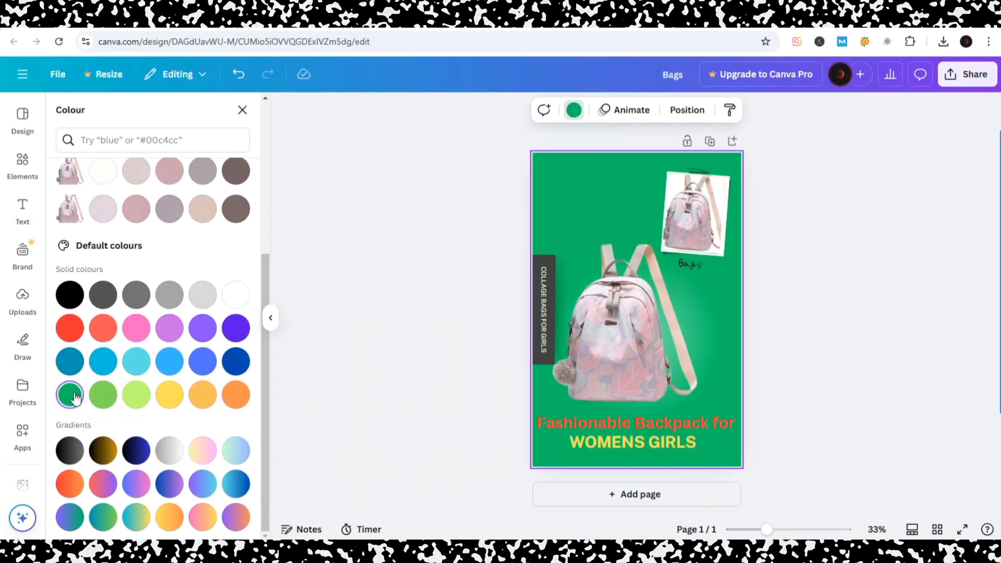
click(102, 399)
click(134, 407)
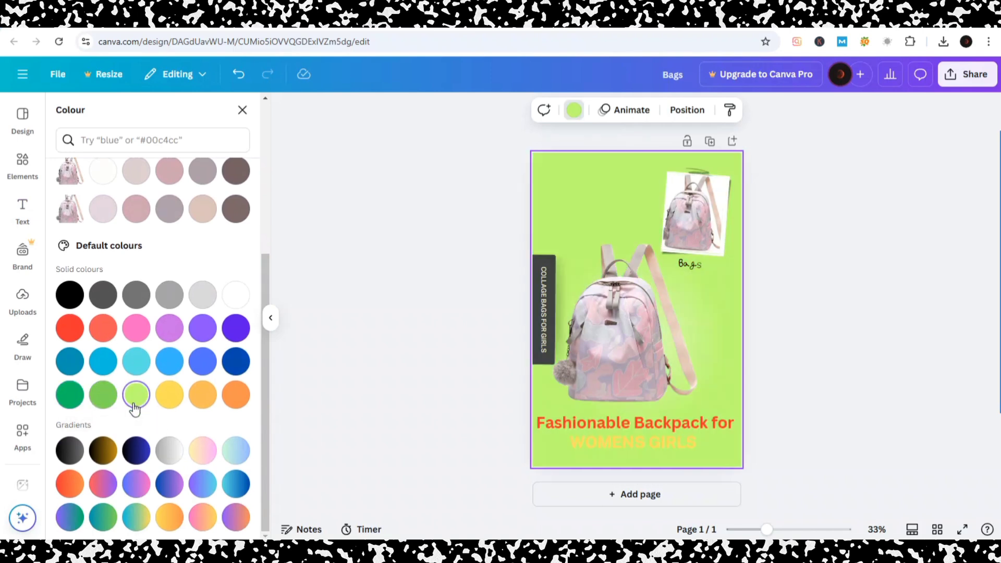
click(171, 366)
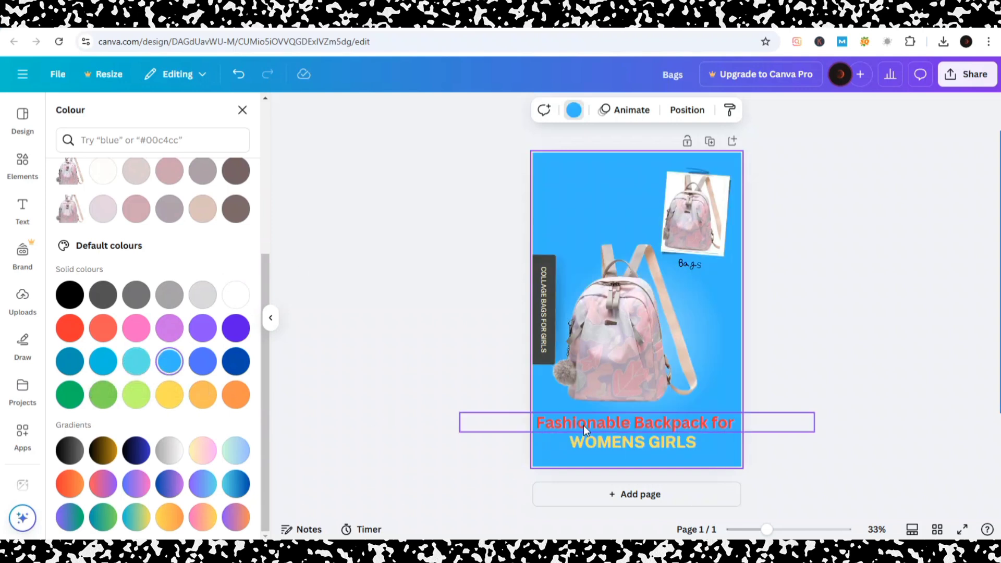
click(429, 245)
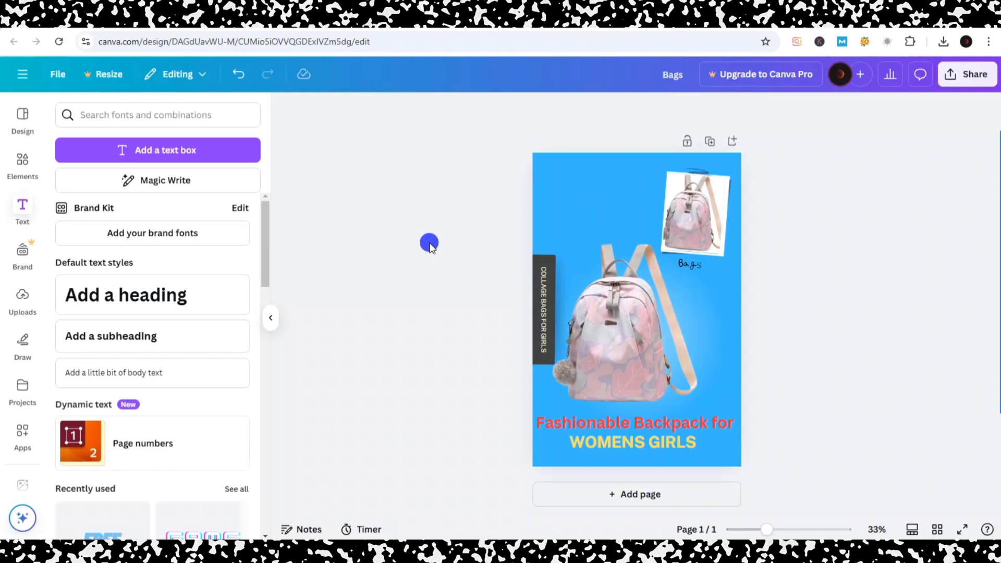
Download the finished pin design as a JPG file and dismiss the download message.
click(966, 74)
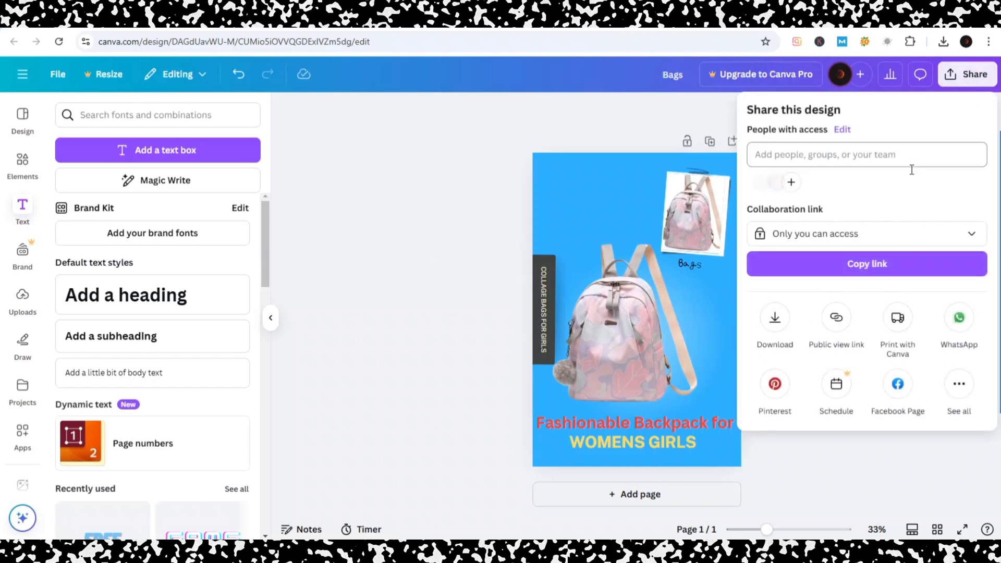
click(775, 318)
click(790, 166)
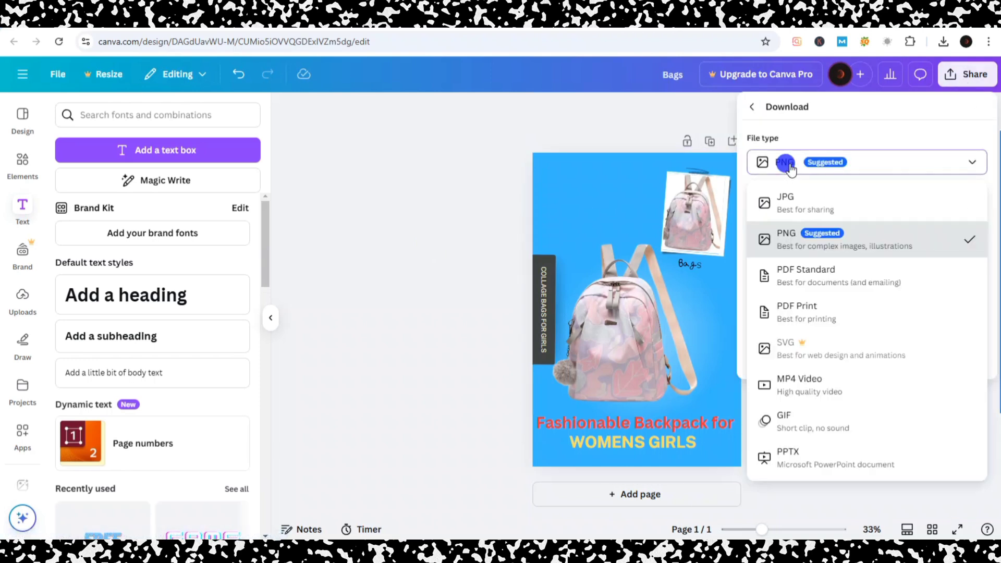
click(788, 201)
click(827, 377)
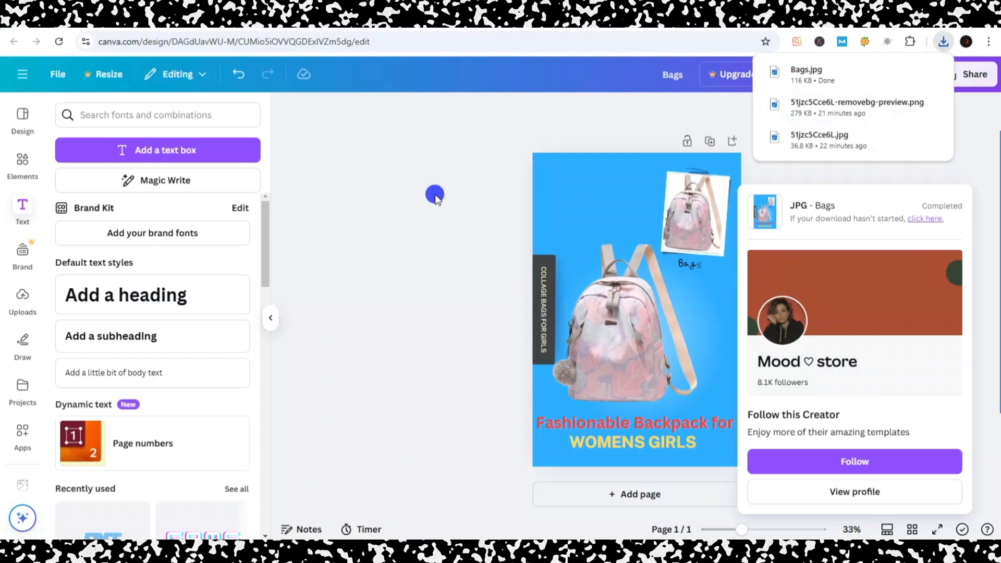
click(435, 194)
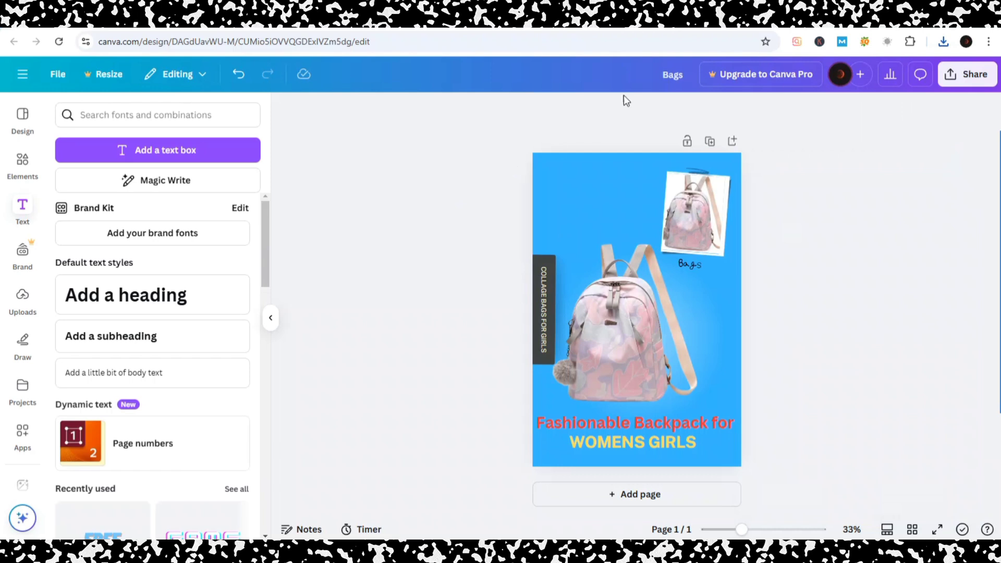
Switch to the ChatGPT conversation, open the "College Bags For Girls" article and look through its sections.
key(ctrl+Tab)
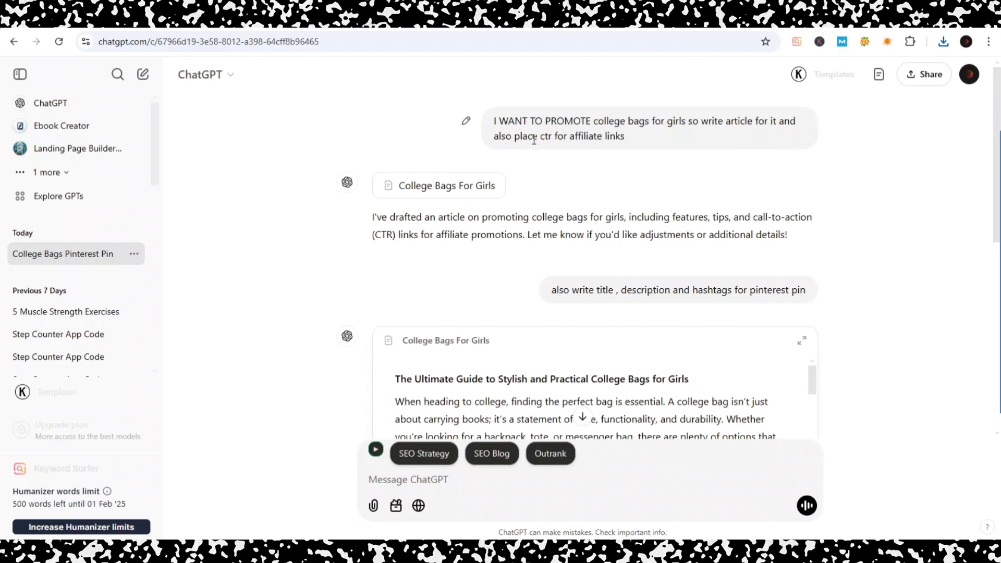
scroll(594, 156, down, 3)
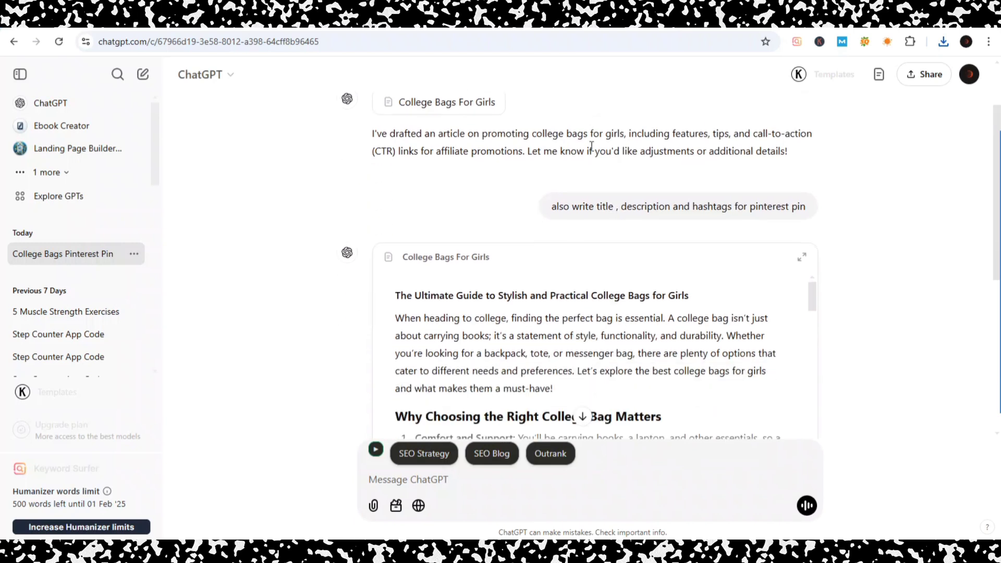
click(617, 208)
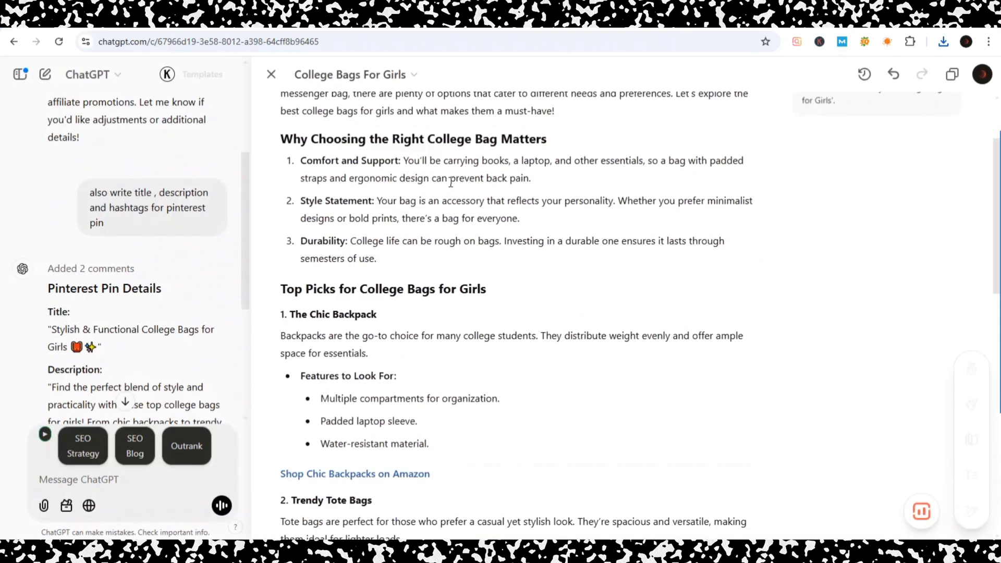
scroll(451, 182, up, 15)
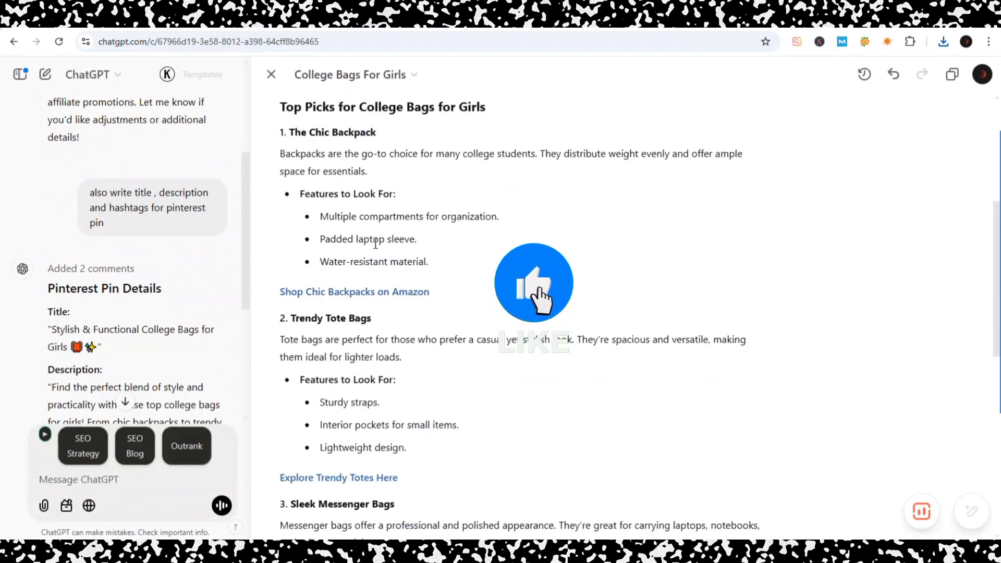
scroll(368, 276, up, 5)
scroll(376, 244, down, 15)
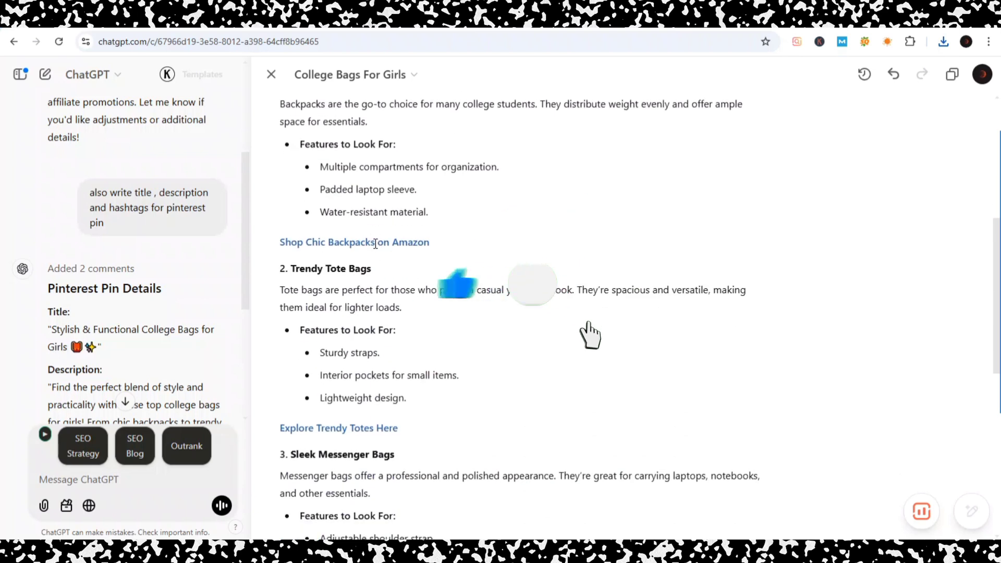
scroll(375, 244, up, 15)
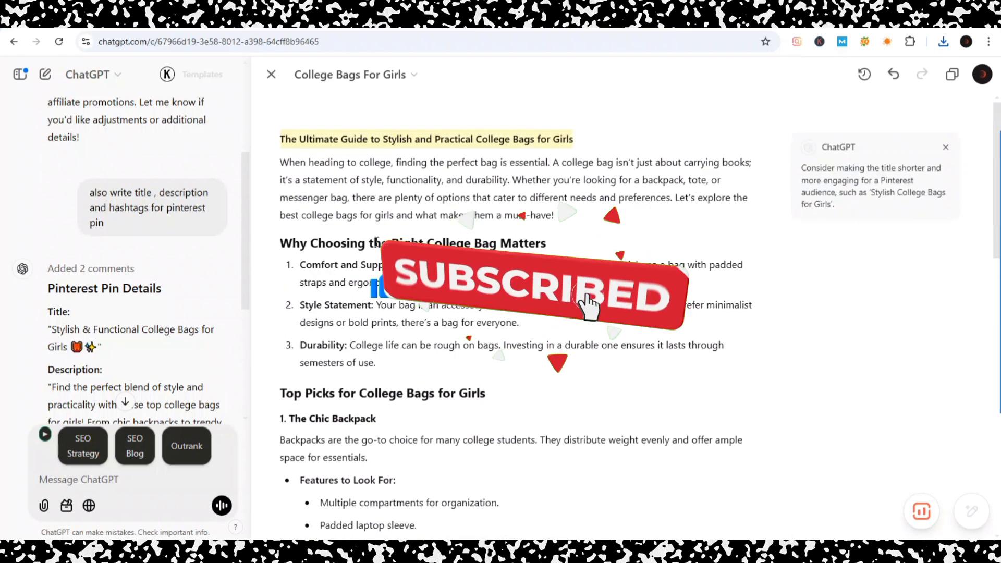
click(365, 200)
click(324, 180)
click(280, 139)
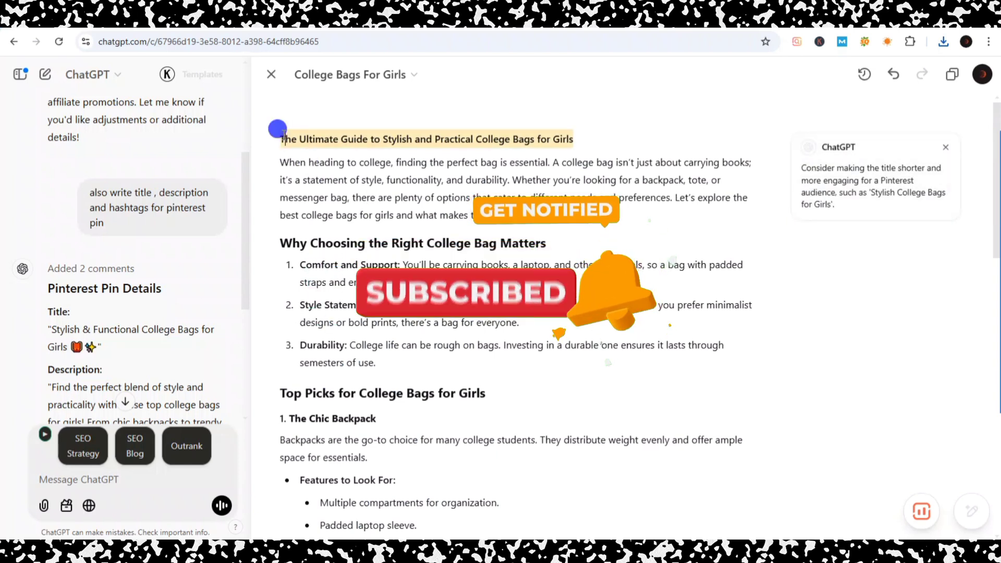
drag(280, 138, 429, 273)
scroll(428, 273, up, 6)
scroll(429, 273, up, 10)
click(448, 231)
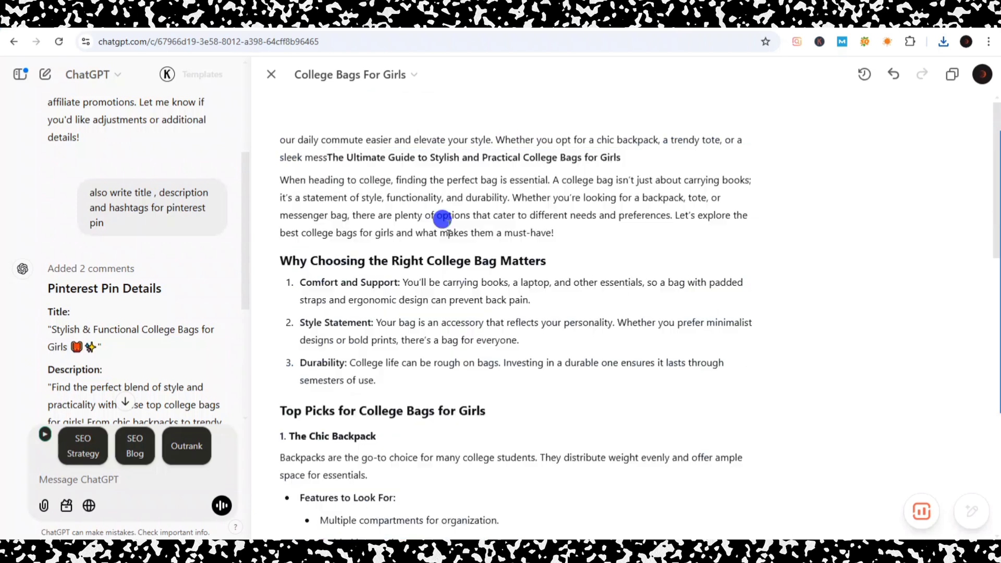
key(ctrl+a)
key(ctrl+c)
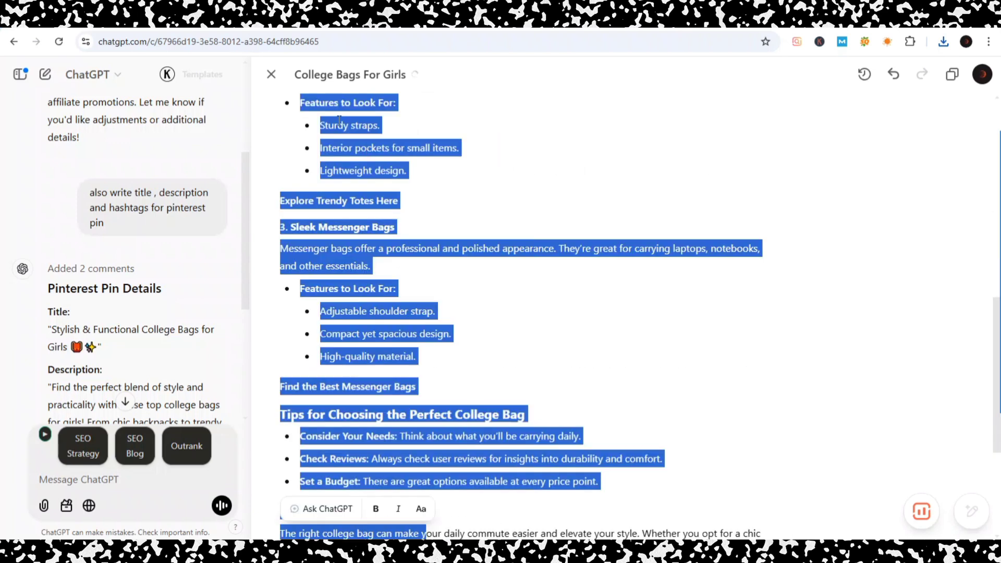
click(446, 176)
scroll(474, 192, up, 10)
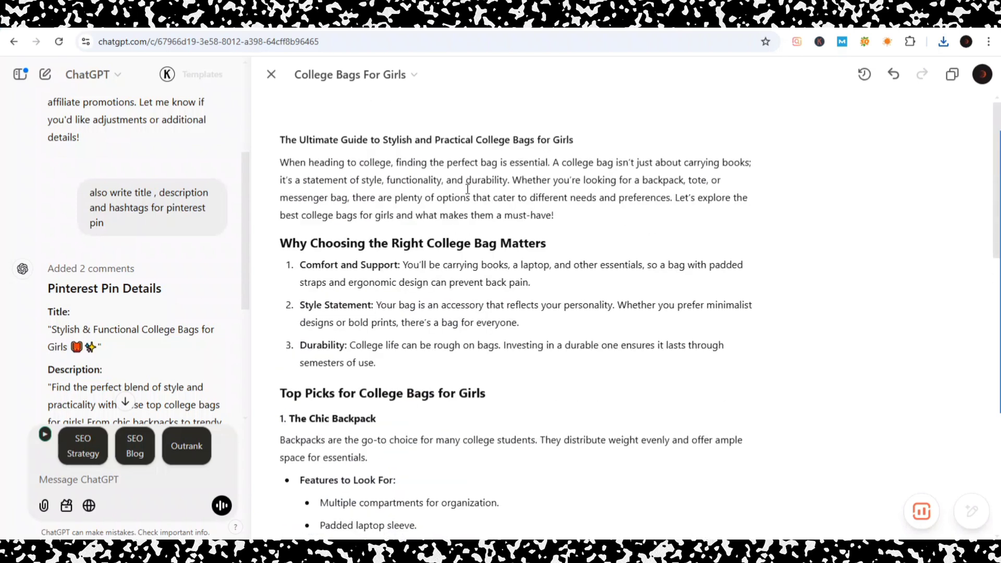
Select the whole article from its title to the closing "Click Here to Discover the Best Deals on College Bags" line and copy it.
drag(278, 134, 530, 349)
scroll(386, 266, down, 8)
scroll(387, 270, down, 7)
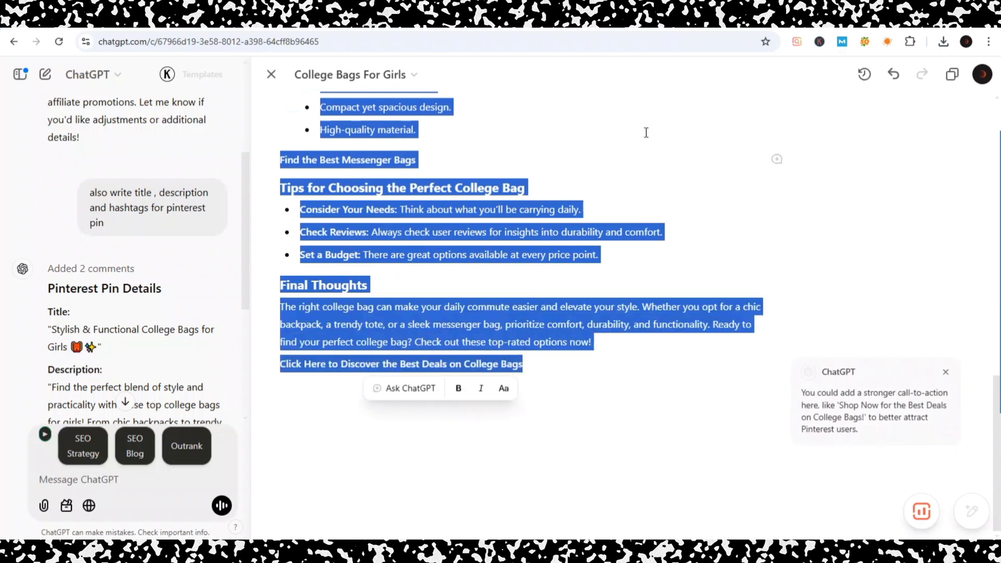
Switch to Google Sites, create a blank site and delete its default page title header.
key(ctrl+Tab)
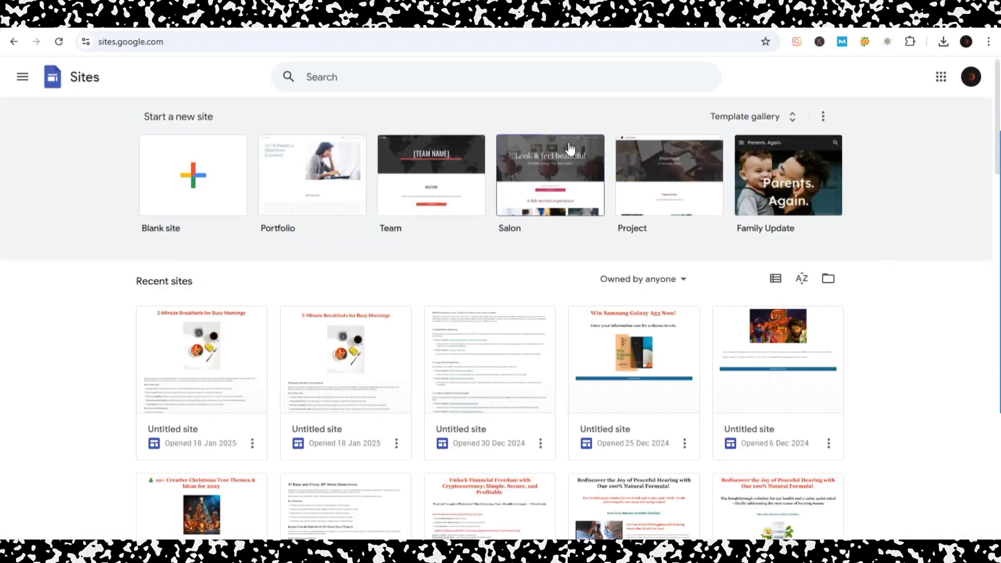
click(201, 176)
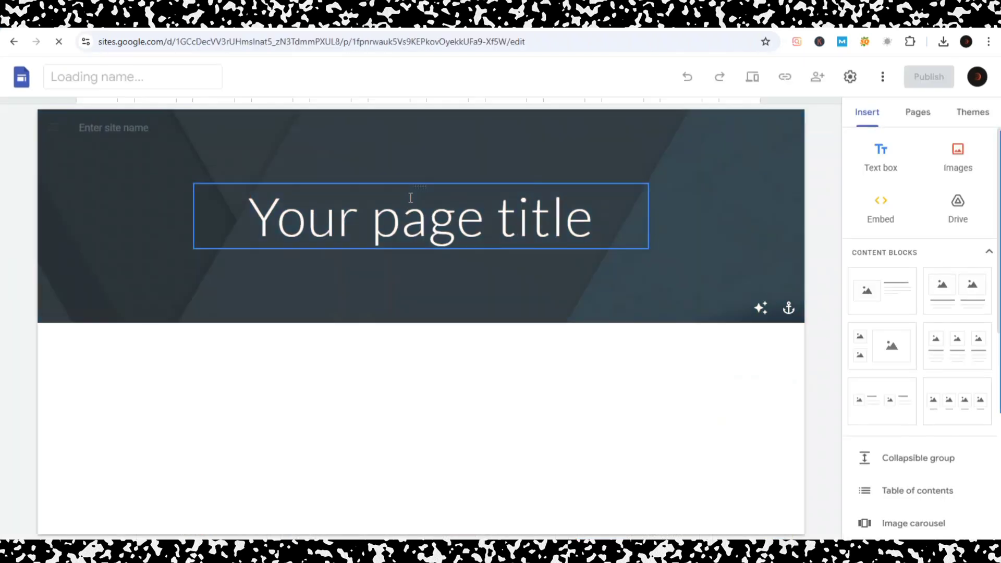
click(410, 198)
click(18, 215)
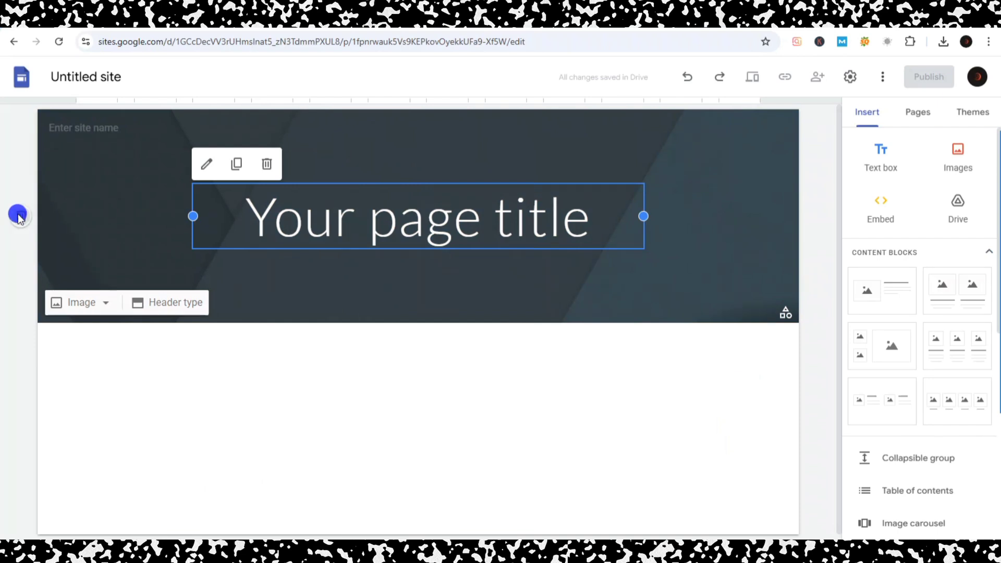
Add three stacked text boxes to the page and paste the copied article into the lowest one.
click(886, 165)
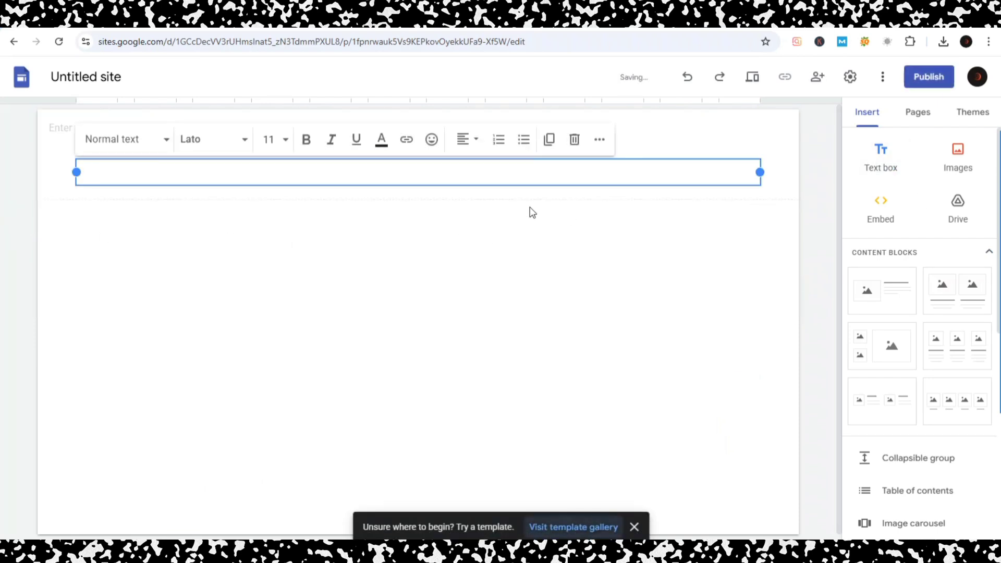
click(865, 157)
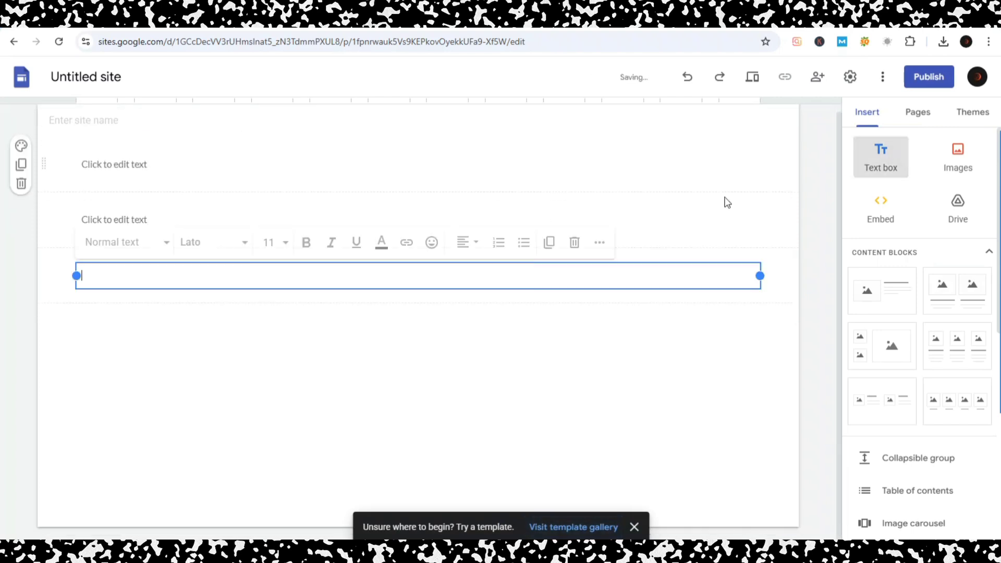
key(ctrl+v)
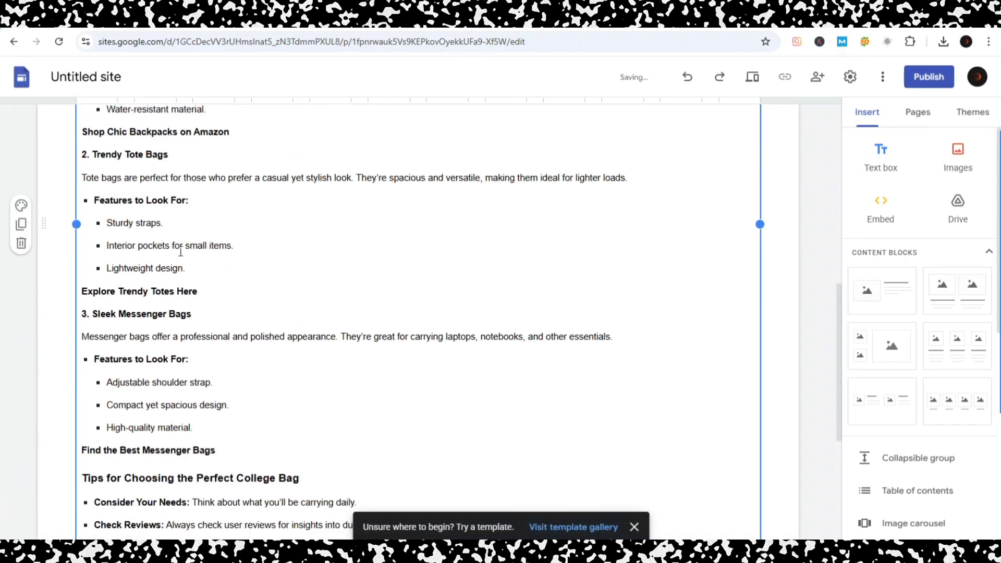
Copy the title "The Ultimate Guide to Stylish and Practical College Bags for Girls", then delete it and its blank line from the article text.
scroll(186, 252, up, 10)
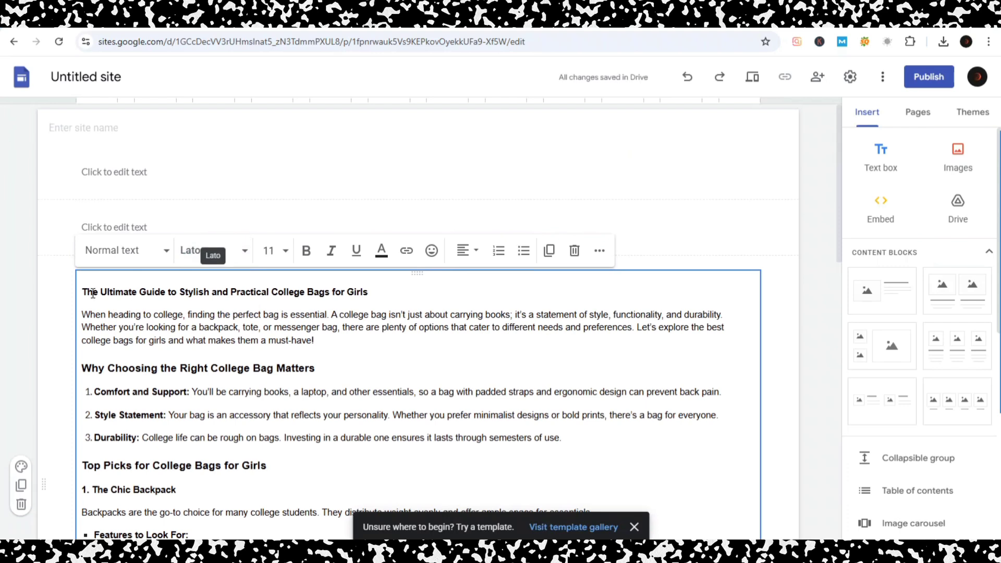
drag(83, 291, 177, 292)
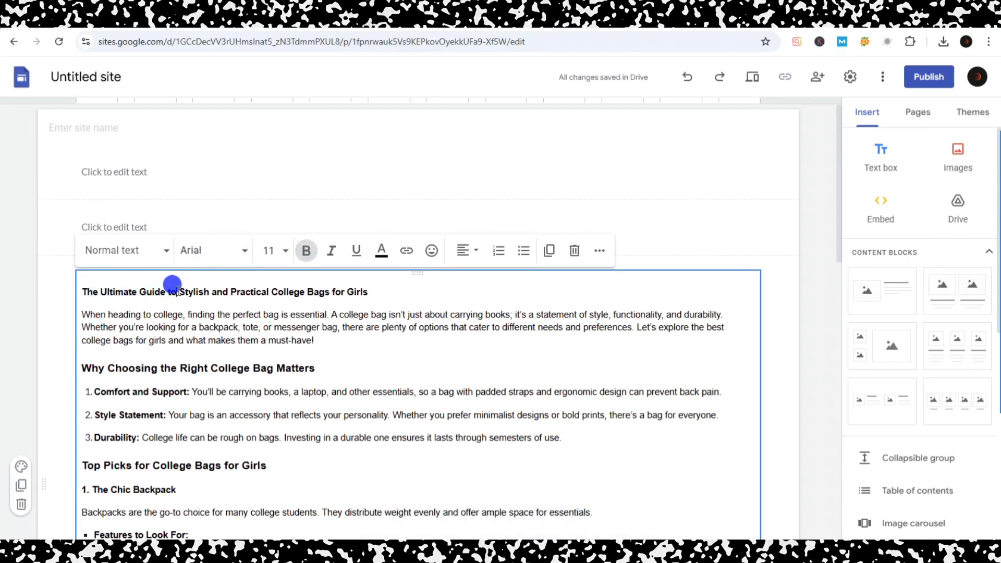
click(94, 291)
drag(85, 292, 392, 295)
key(ctrl+c)
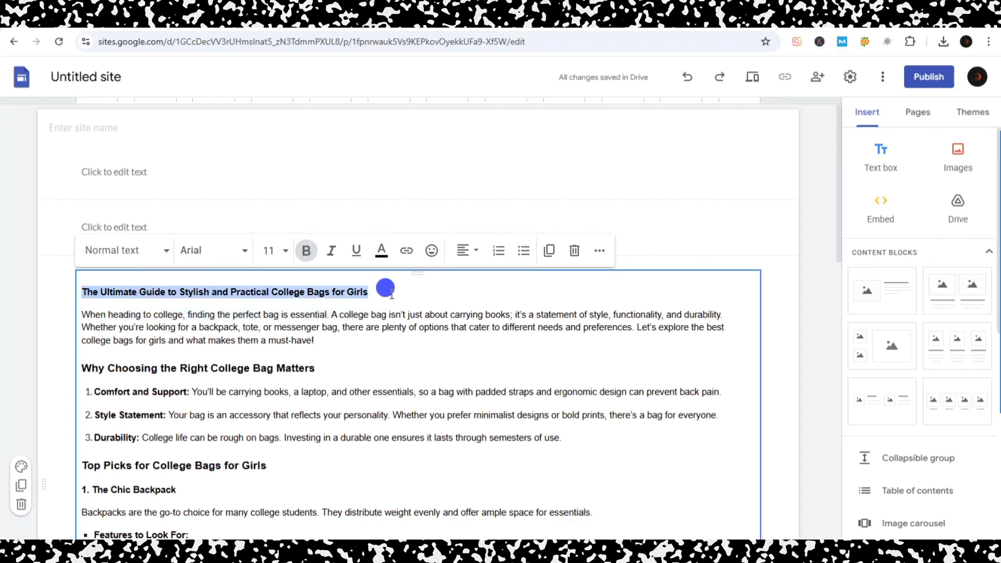
key(BackSpace)
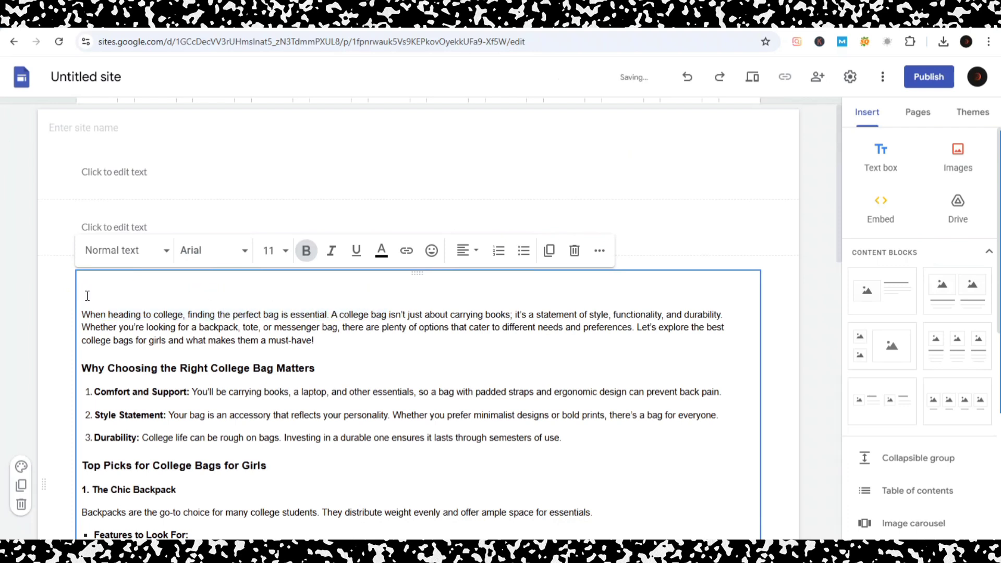
click(86, 313)
key(BackSpace)
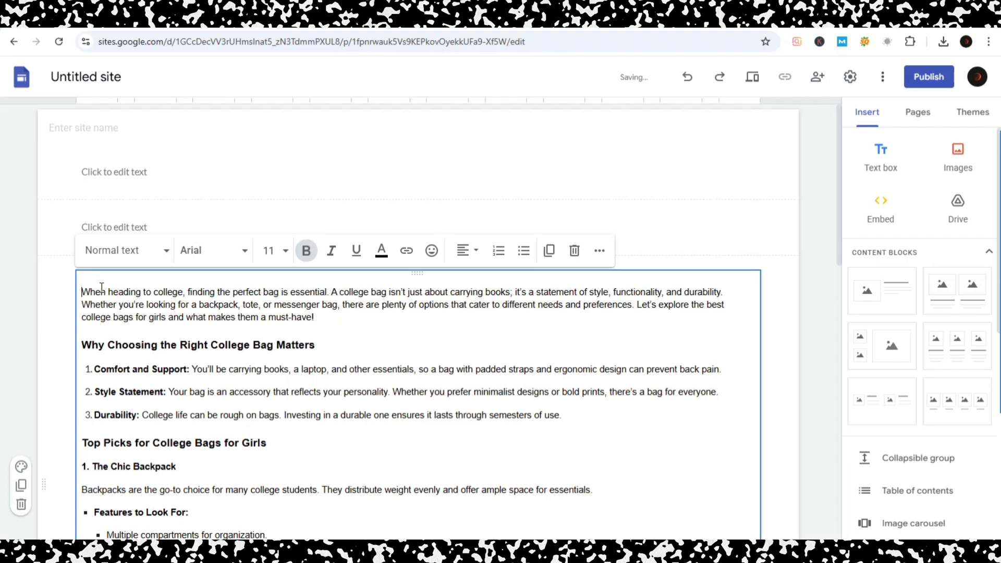
Paste the copied title into the first text box and delete the empty text box section below it.
click(152, 175)
key(ctrl+v)
click(123, 249)
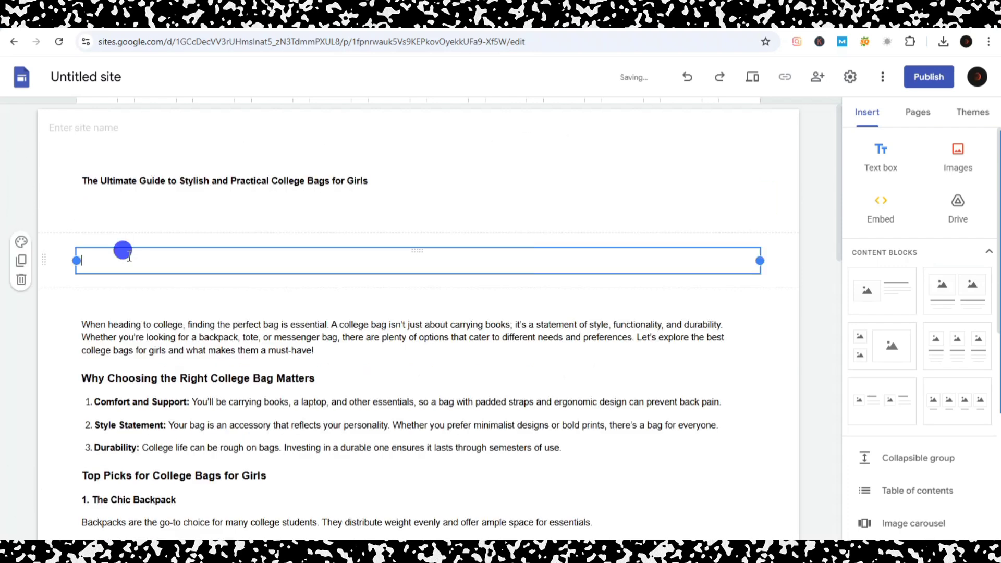
click(17, 277)
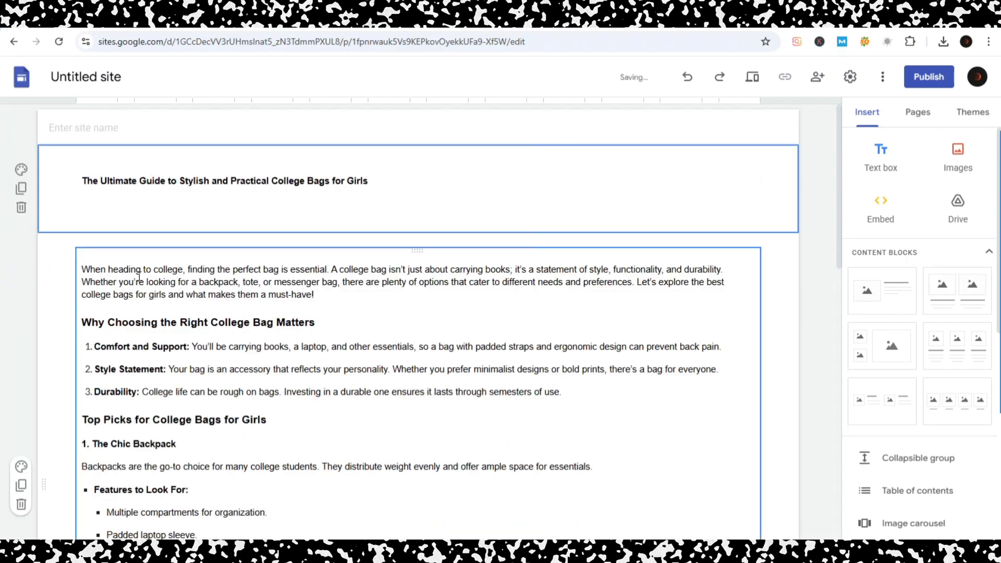
Apply the Title style and the Georgia font to the article's title text.
click(195, 191)
key(ctrl+a)
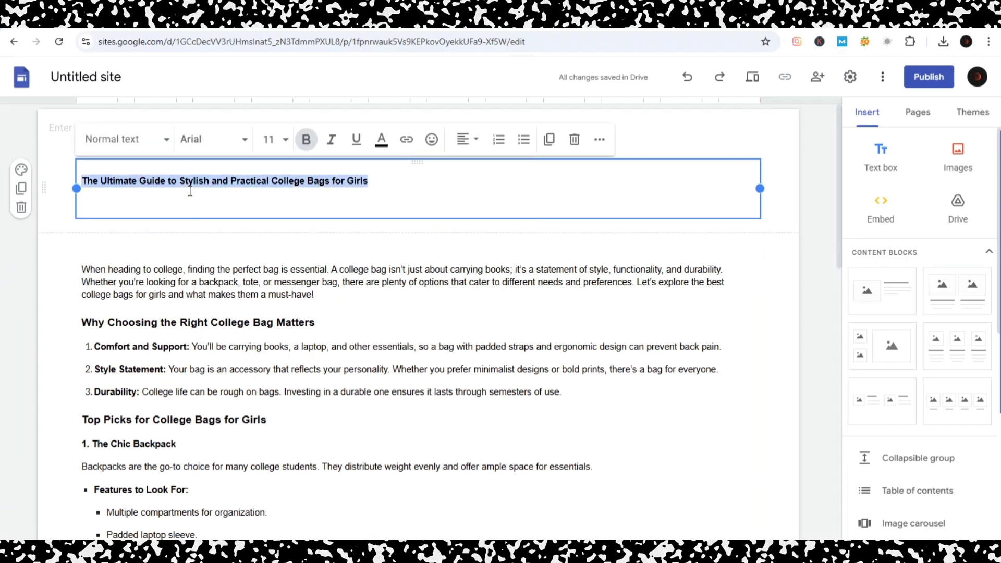
click(140, 148)
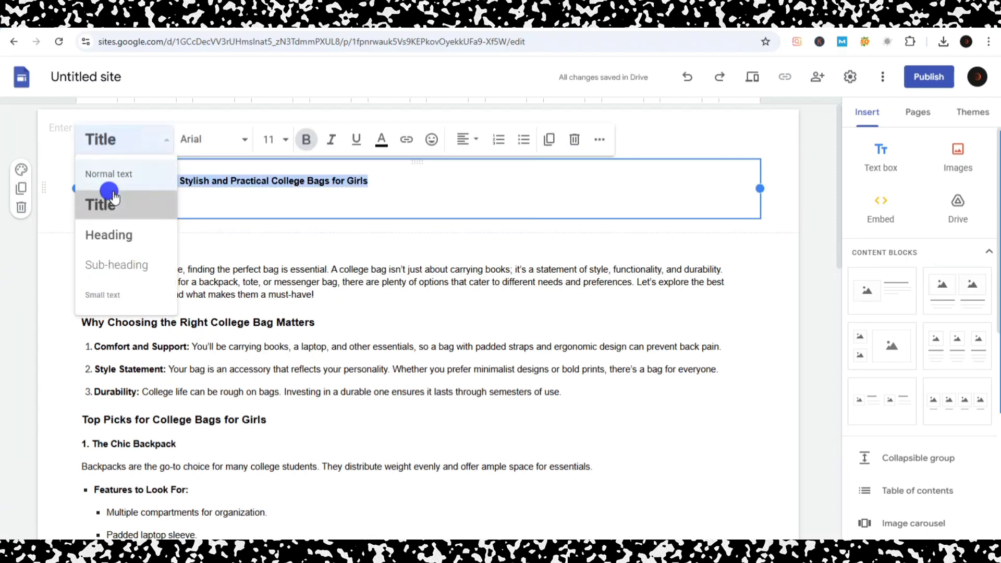
click(107, 199)
click(200, 148)
click(203, 402)
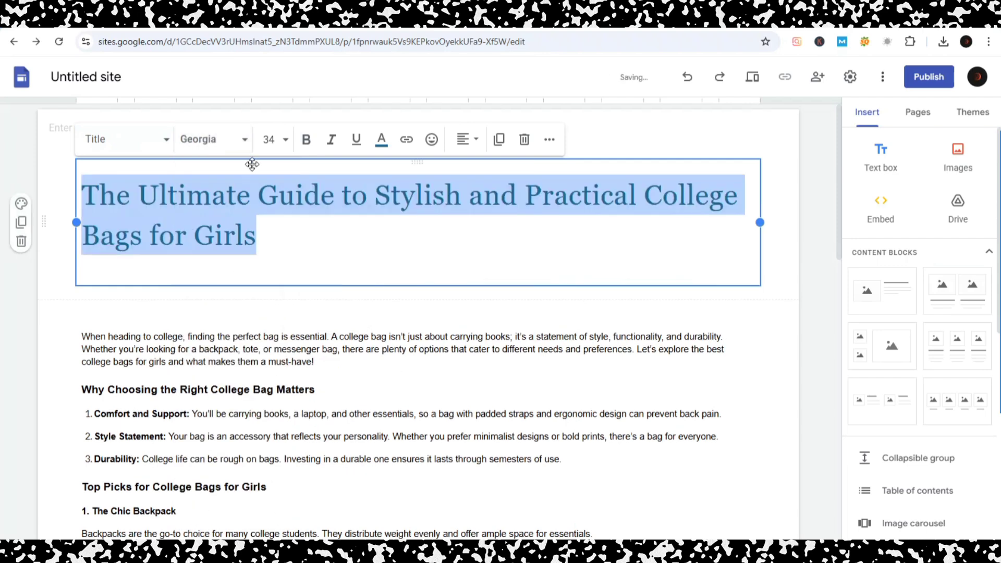
Make the article's title bold, colour it red and centre it.
click(306, 139)
click(389, 150)
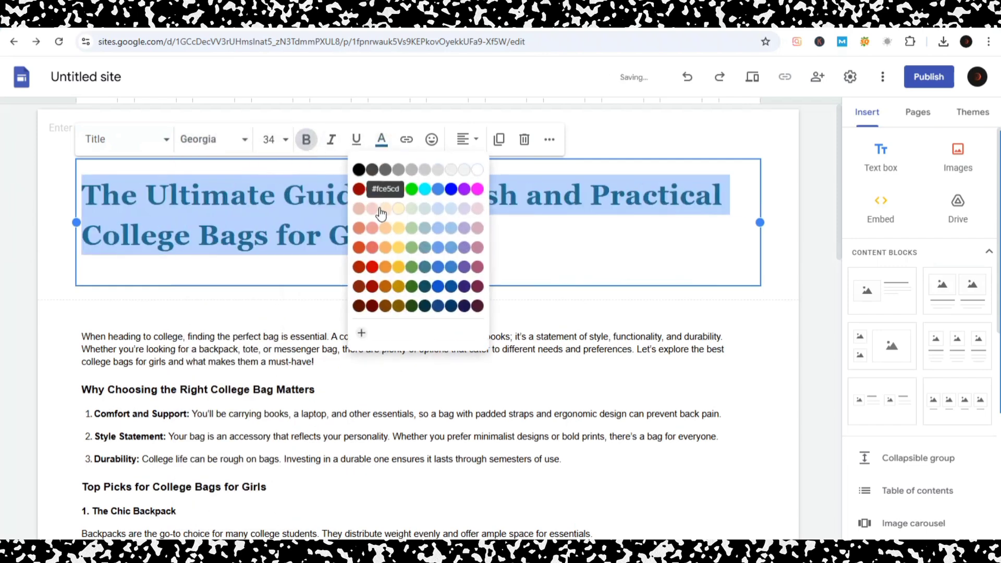
click(361, 190)
click(468, 140)
click(460, 197)
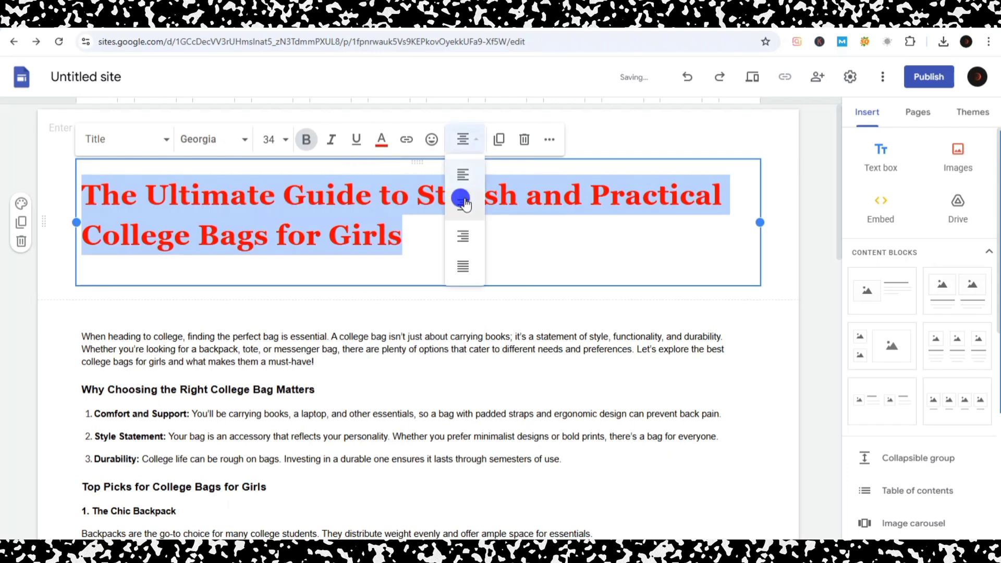
click(450, 304)
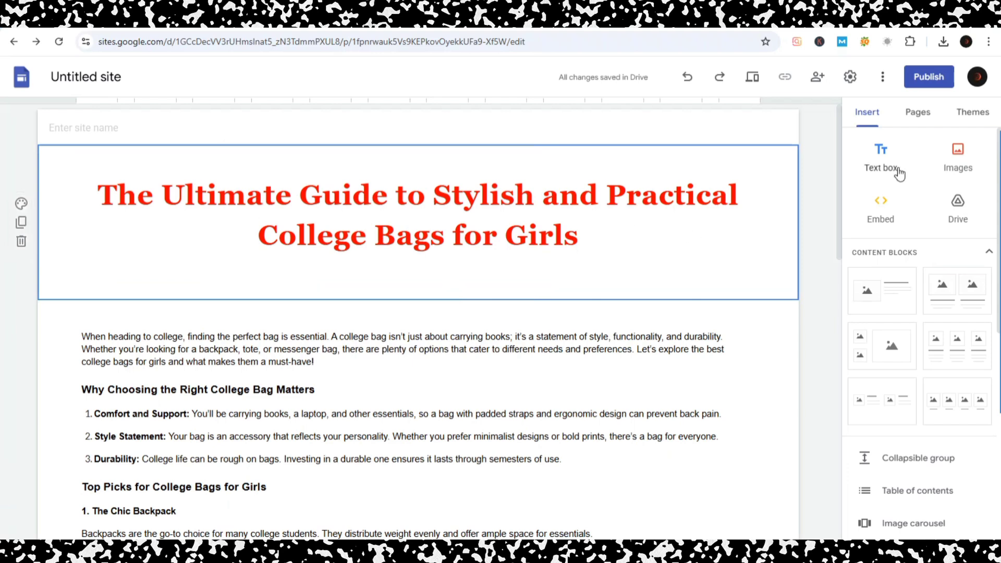
Upload the image 51jzc5Cce6L from Downloads and centre it between the title and the article text.
click(953, 162)
click(944, 199)
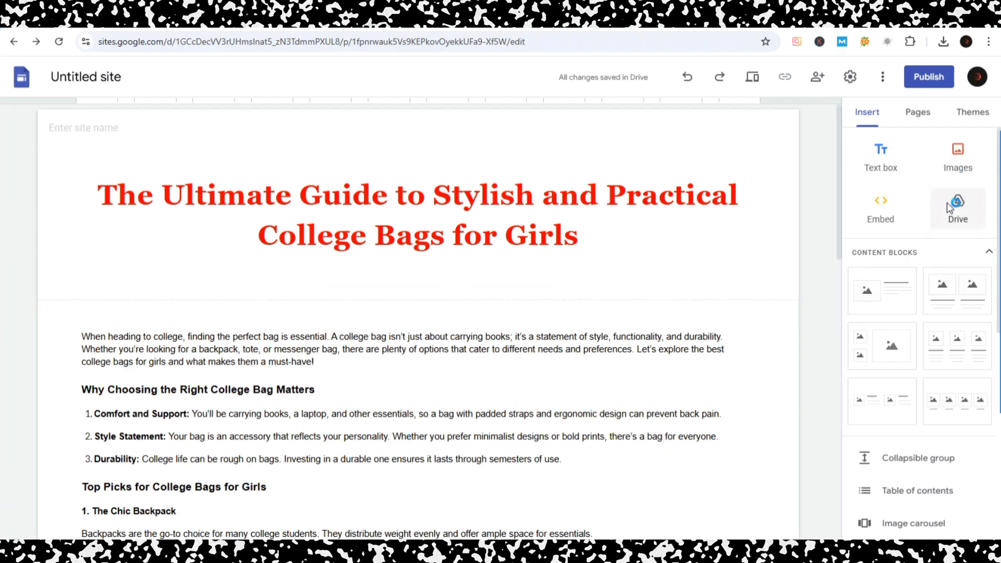
click(208, 132)
click(494, 319)
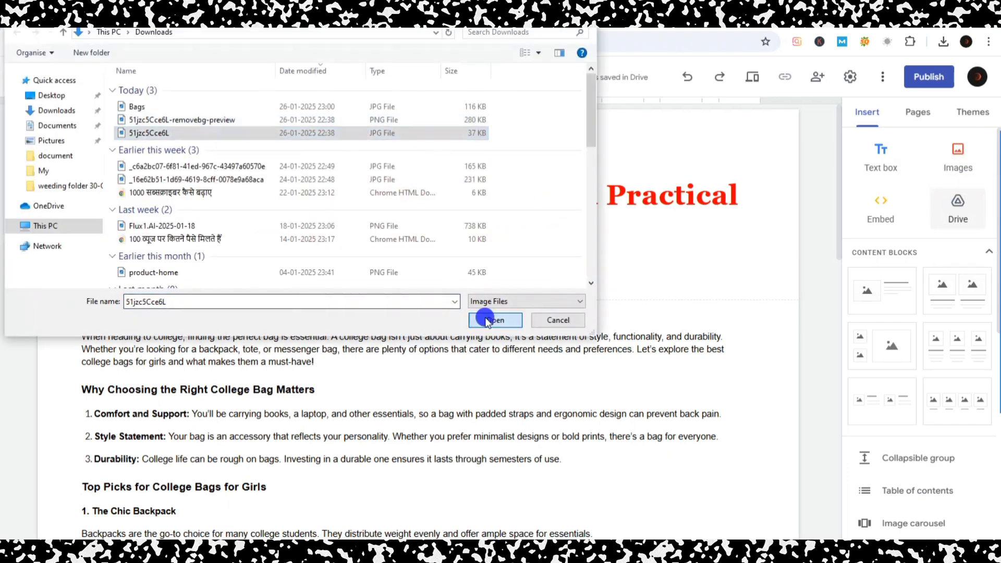
drag(235, 289, 465, 251)
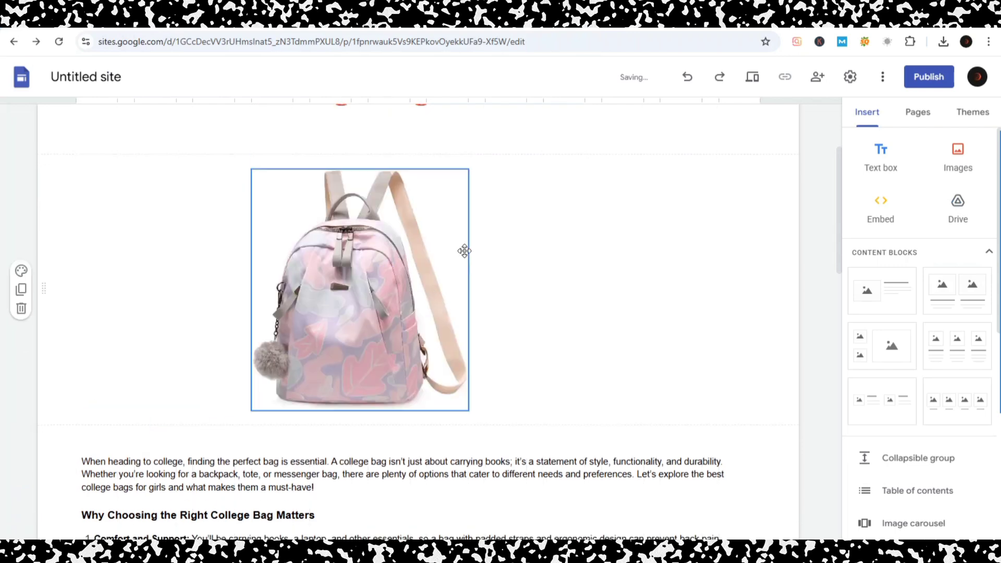
drag(365, 281, 423, 277)
scroll(360, 234, up, 3)
Open the link editor for the heading "Top Picks for College Bags for Girls" and close it again.
scroll(360, 235, down, 8)
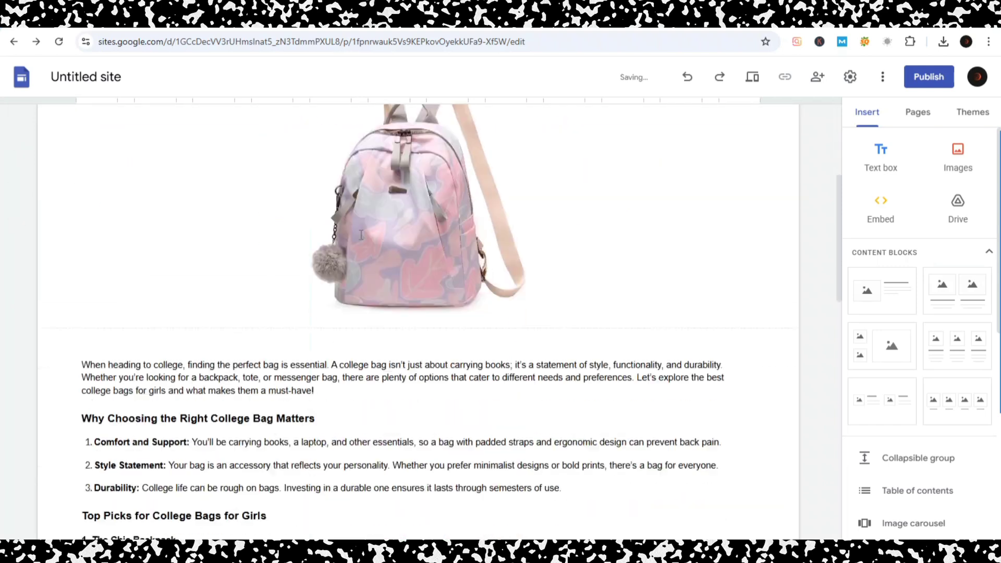
scroll(361, 235, down, 3)
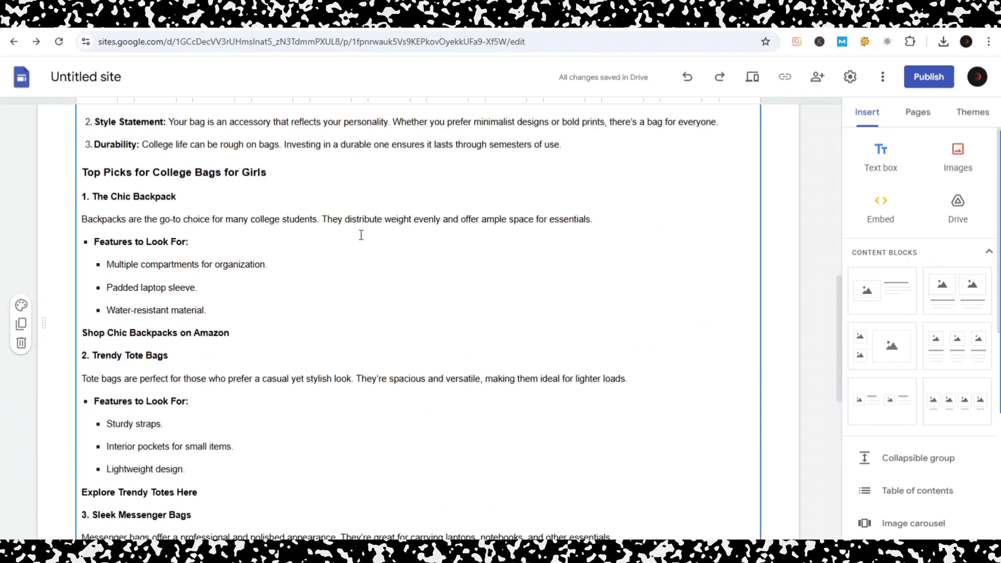
drag(85, 173, 267, 172)
click(400, 120)
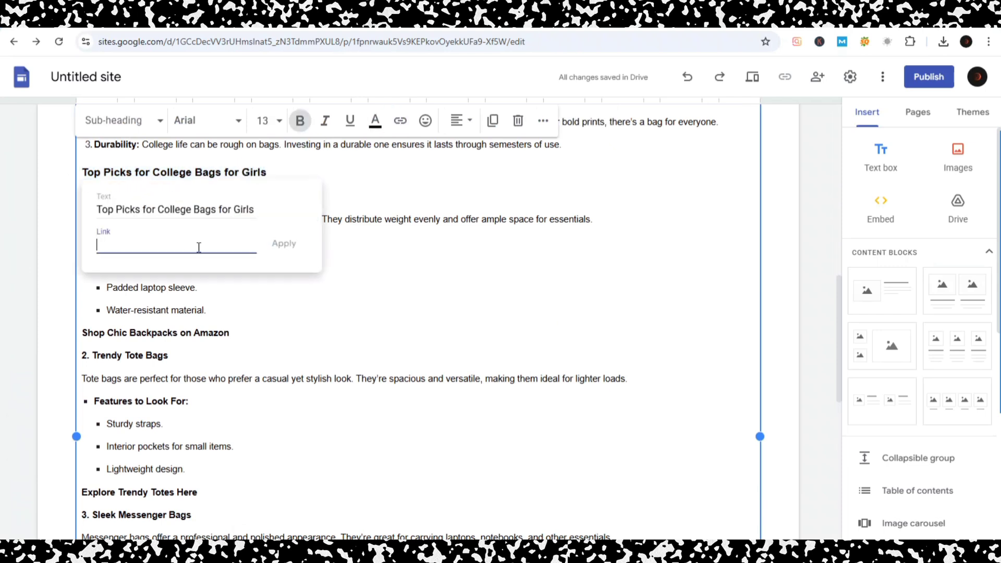
click(255, 309)
Examine the article's shopping call-to-action lines as places for product links, down to the closing line about college bag deals.
scroll(110, 266, down, 2)
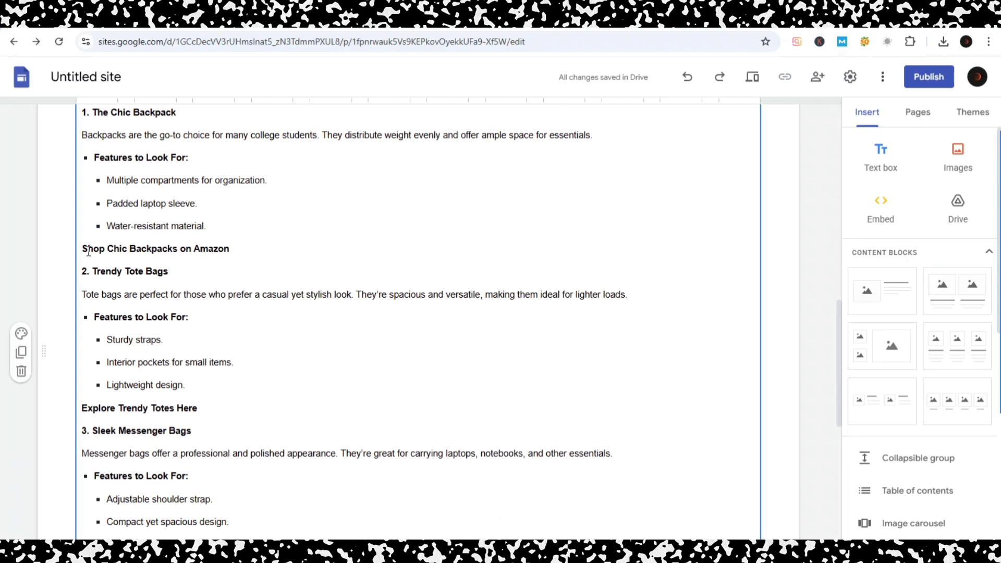
click(89, 252)
scroll(223, 303, down, 3)
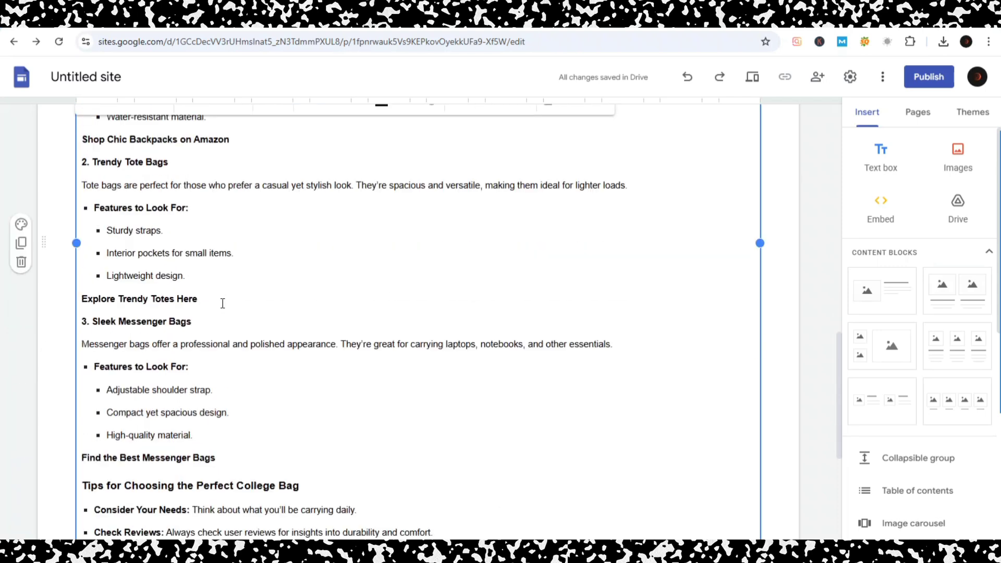
scroll(222, 303, down, 1)
click(147, 226)
click(228, 285)
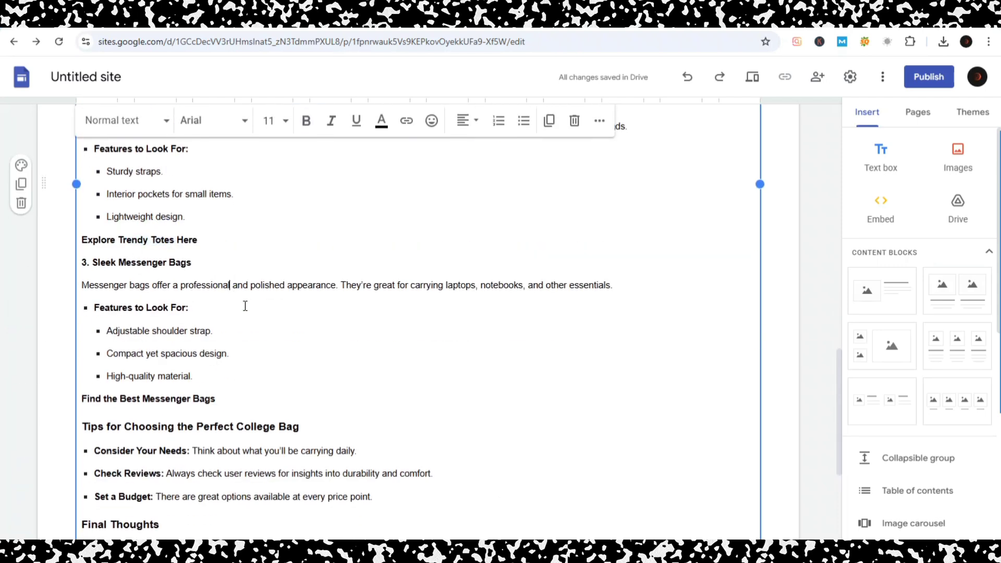
scroll(245, 306, down, 3)
double_click(146, 232)
click(169, 415)
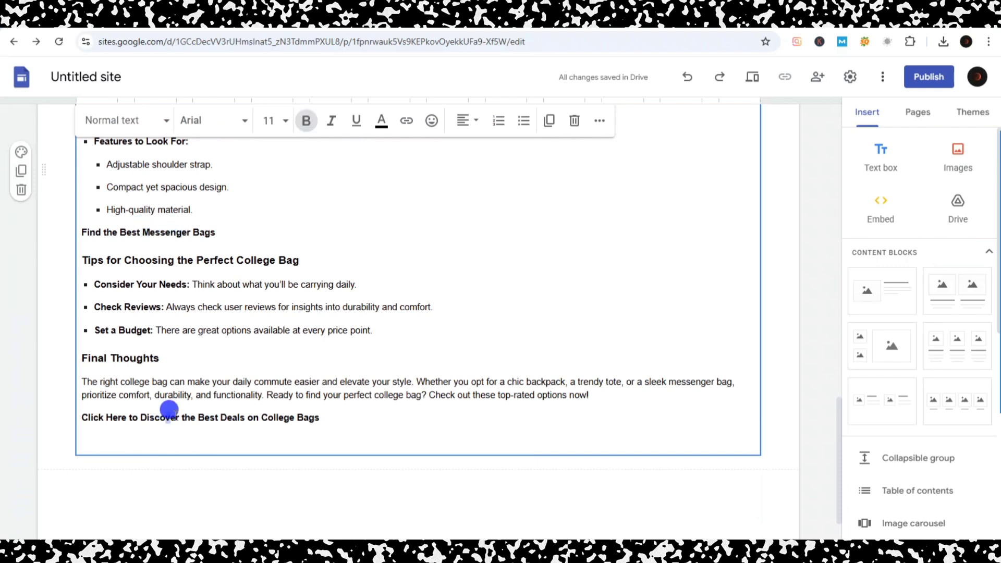
click(240, 311)
scroll(391, 306, up, 15)
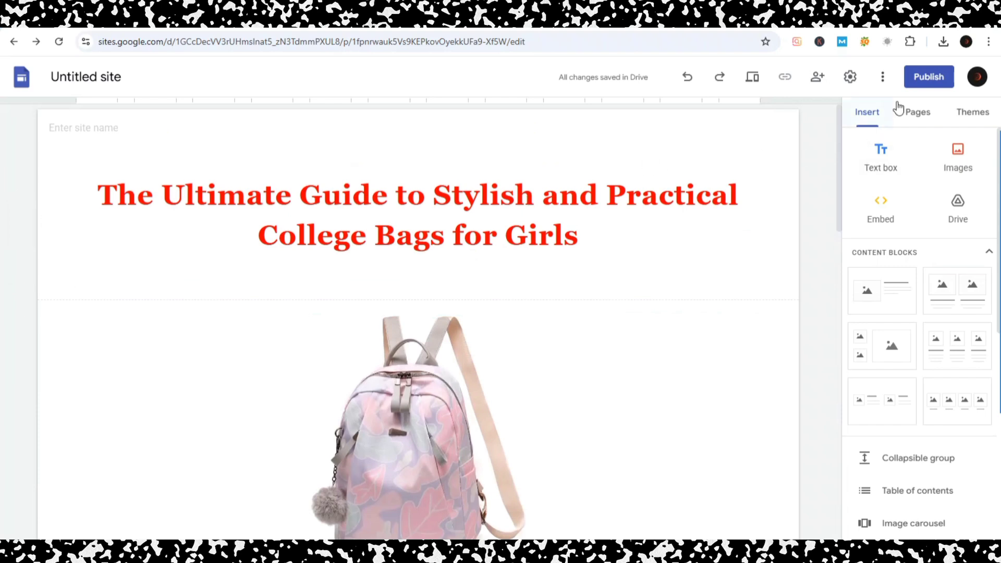
Publish the site with the web address college-bags-for-girls-2 and view the live page.
click(929, 77)
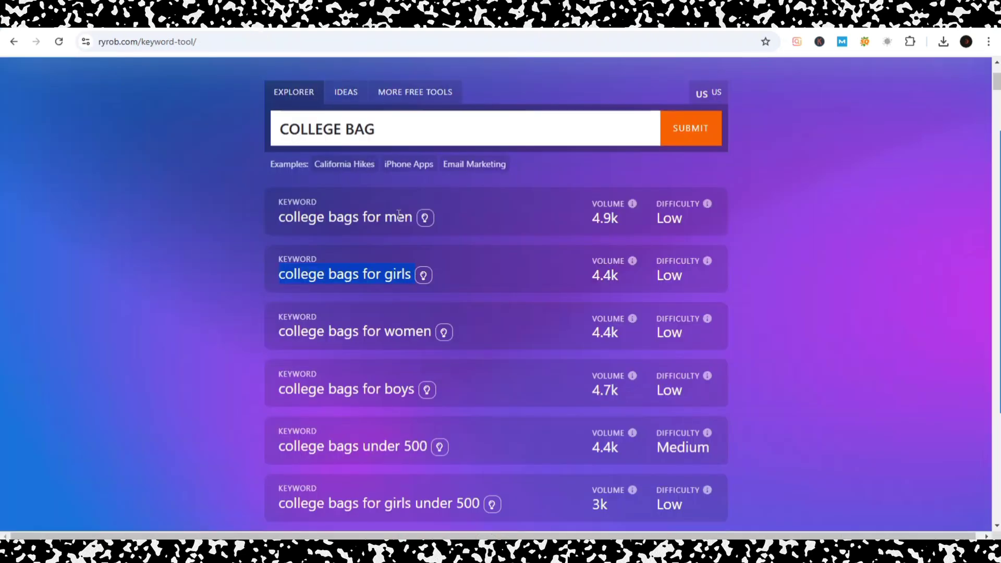
key(ctrl+Tab)
text(college-bags-for-girls-)
text(2)
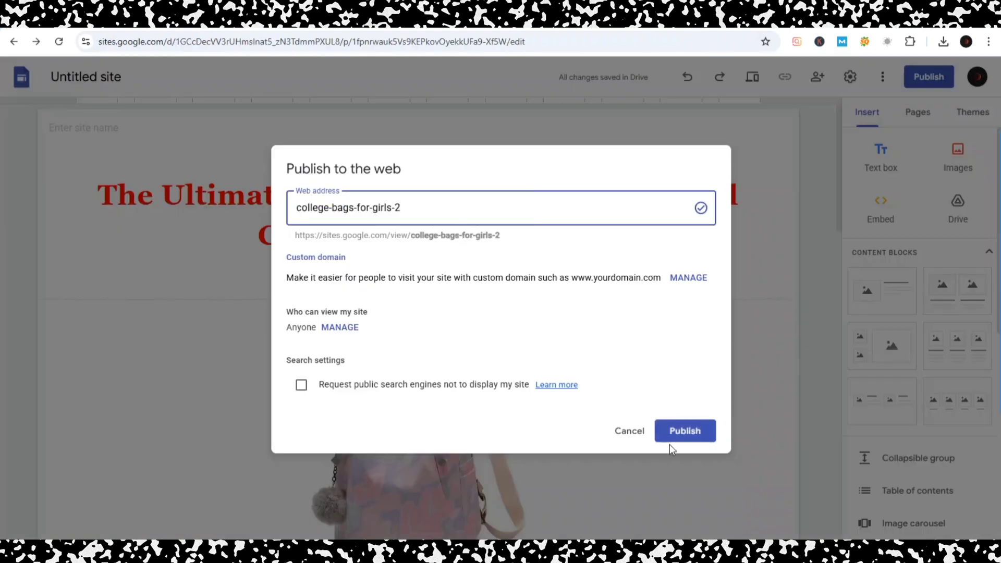
click(681, 429)
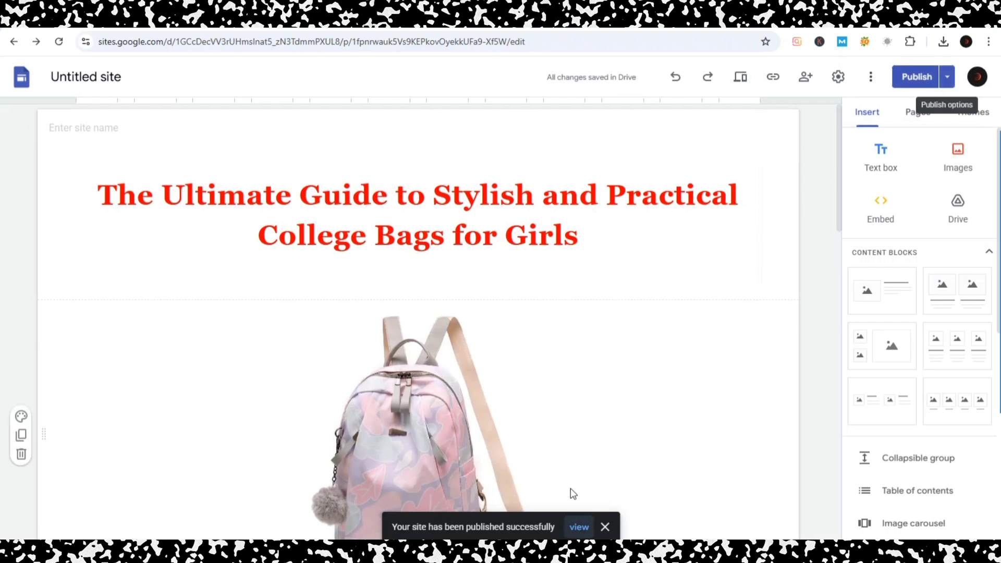
click(578, 527)
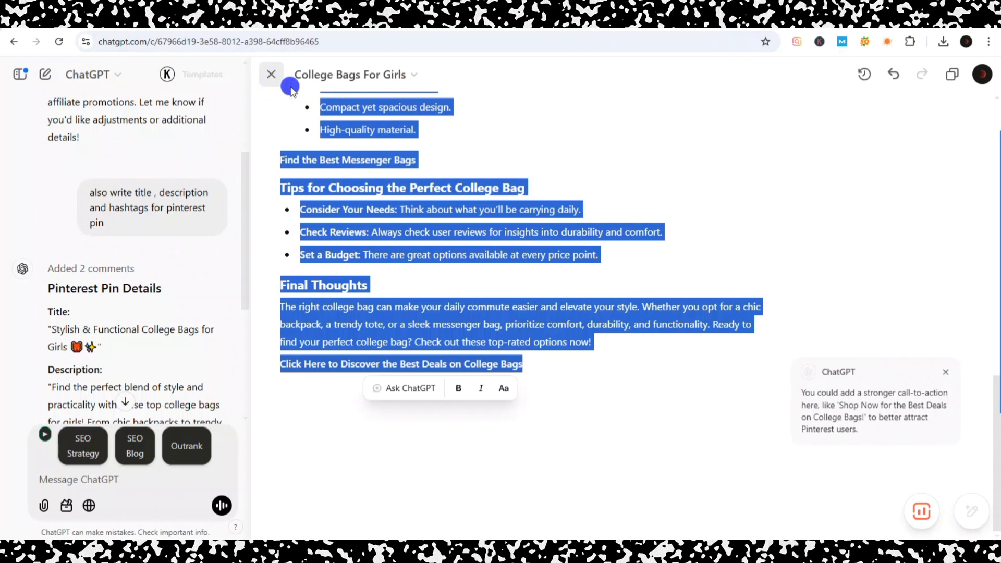
Switch to ChatGPT, close the article canvas and read the generated Pinterest pin title, description and hashtags.
click(271, 74)
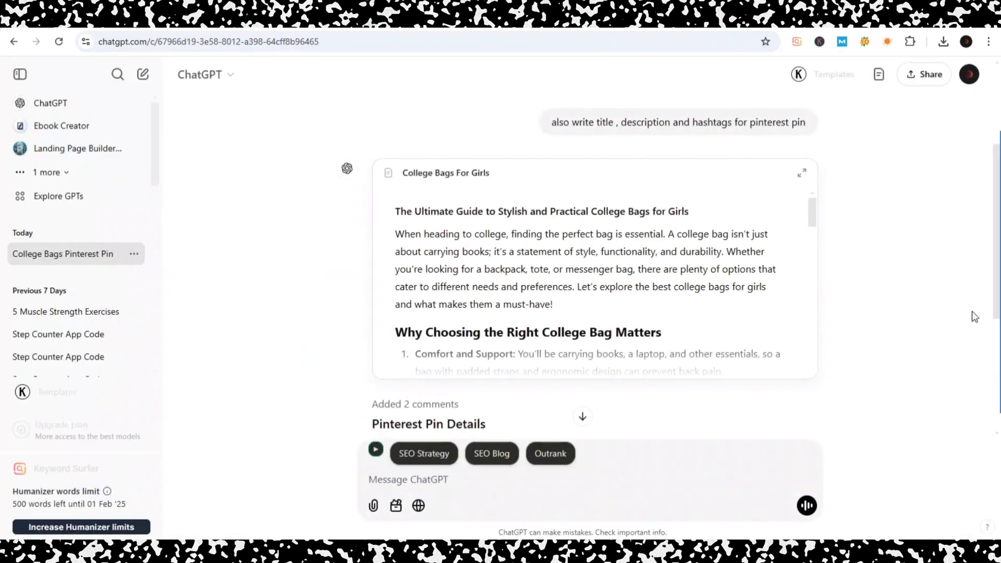
scroll(972, 311, down, 5)
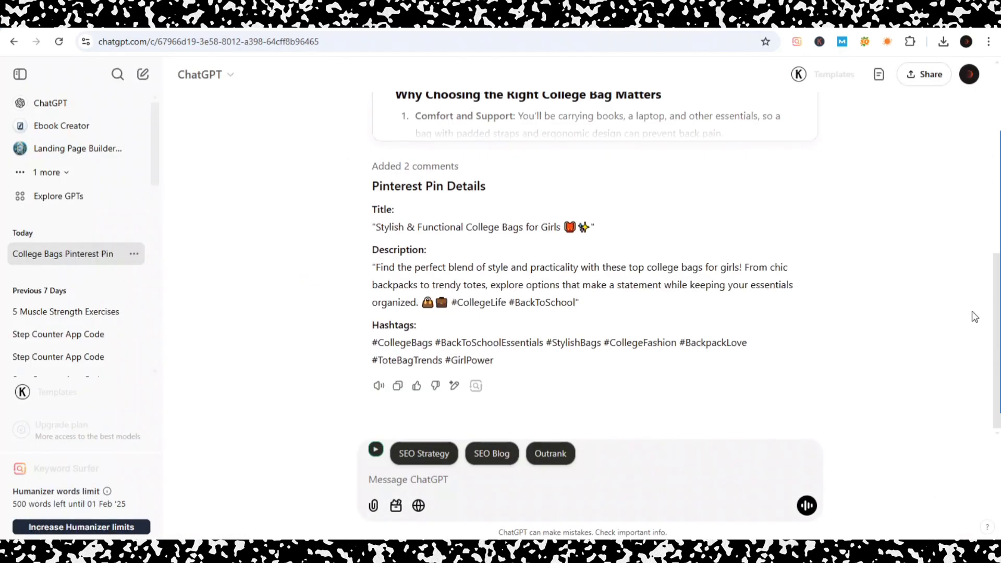
scroll(449, 187, up, 5)
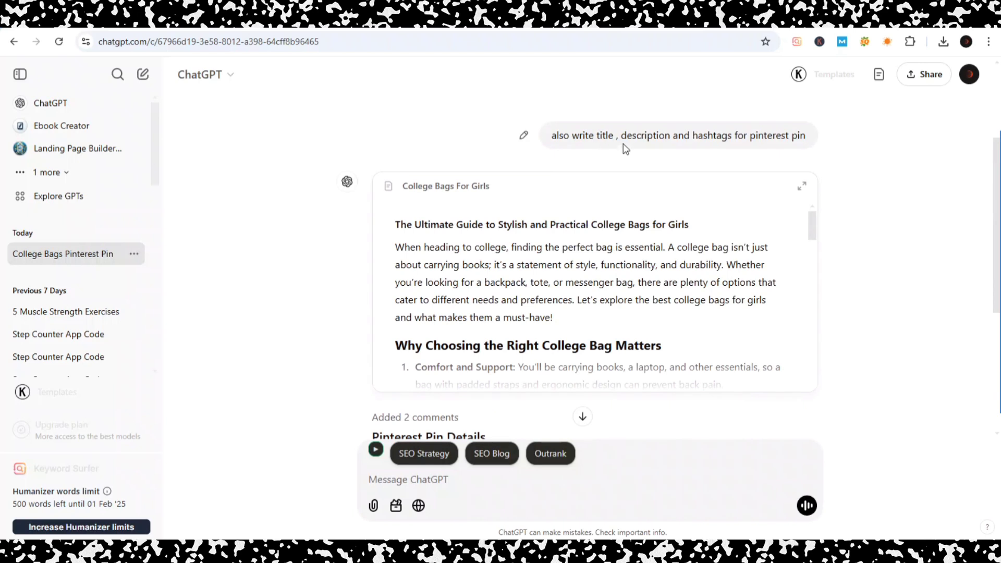
scroll(623, 143, down, 5)
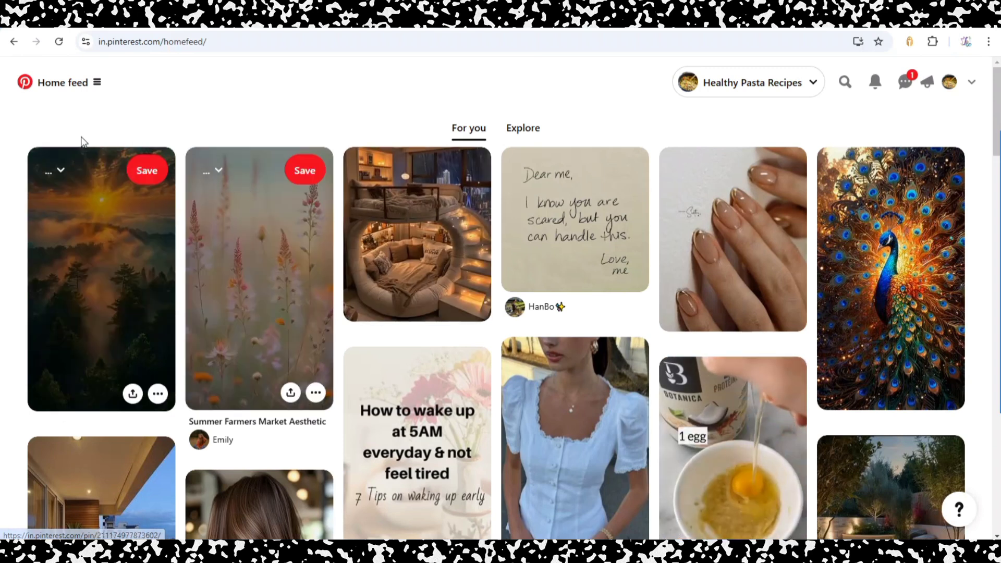
Switch to Pinterest, start a new pin and upload the Bags image from Downloads.
click(95, 85)
click(219, 292)
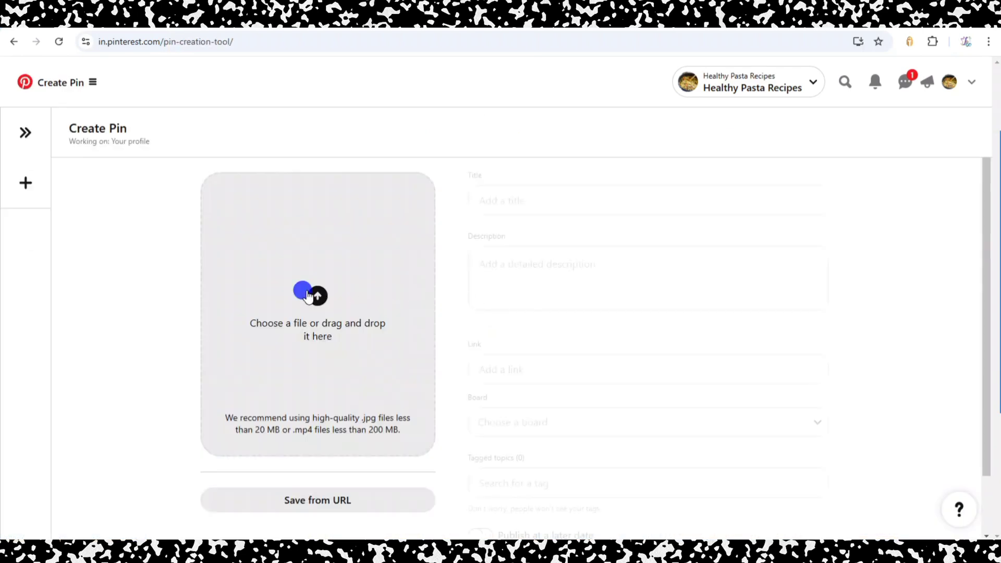
click(308, 296)
click(232, 107)
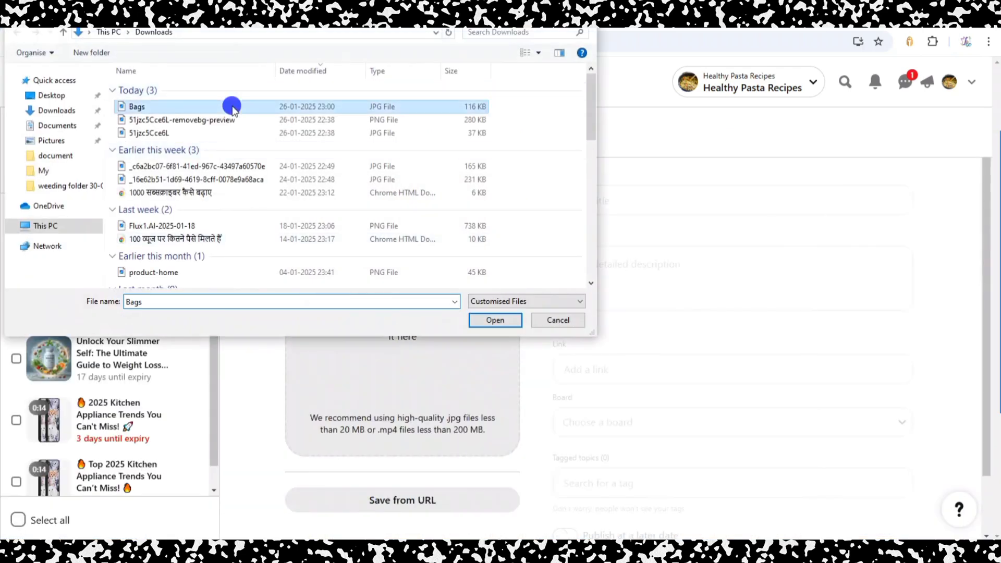
click(492, 321)
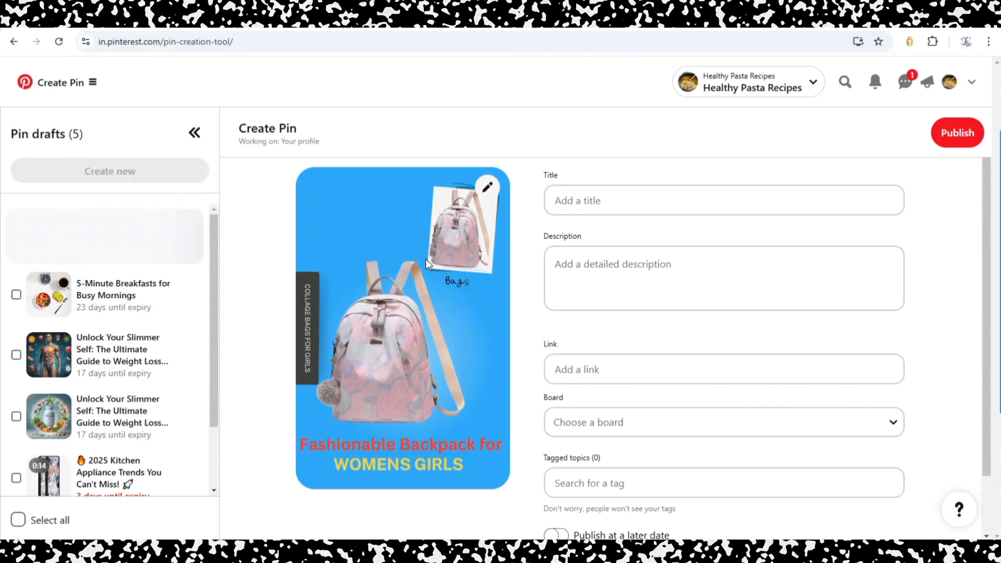
Copy the pin title "Stylish & Functional College Bags for Girls" with its emojis from ChatGPT into the pin's title.
click(583, 202)
key(alt+Tab)
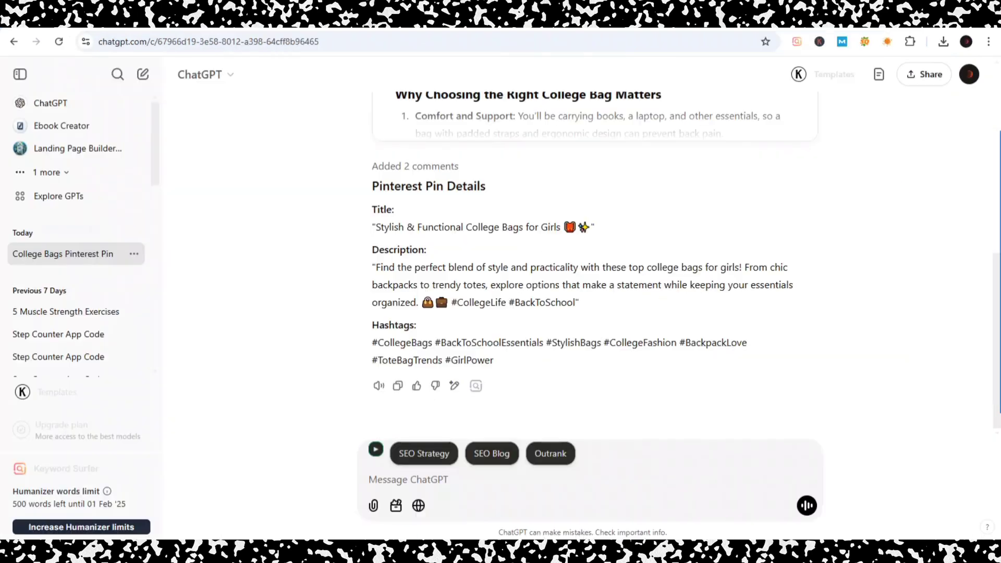
drag(375, 227, 589, 226)
key(ctrl+c)
key(alt+Tab)
key(ctrl+v)
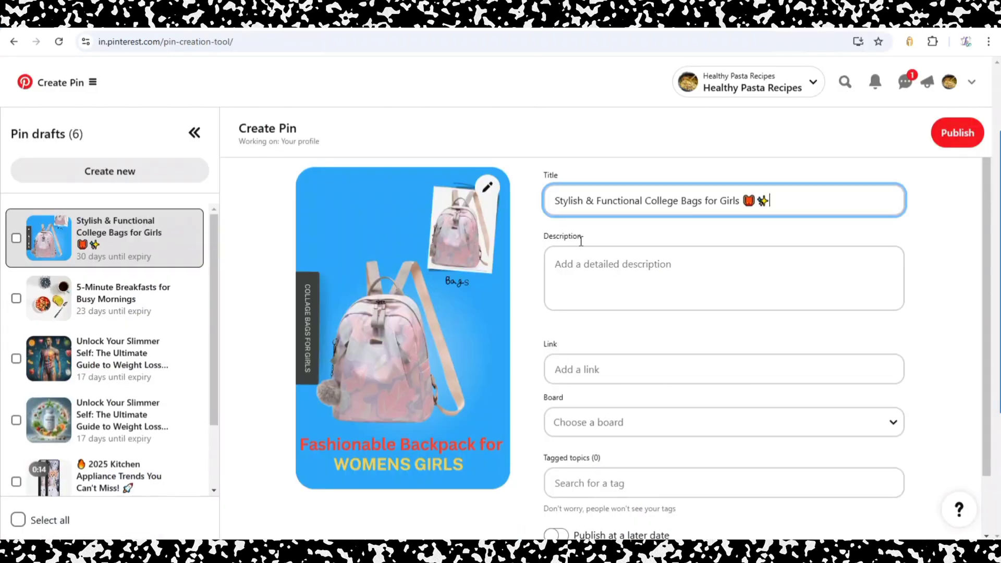
Copy the Pinterest description ending in #CollegeLife #BackToSchool from ChatGPT into the pin's description.
click(584, 284)
key(alt+Tab)
click(409, 263)
drag(377, 270, 578, 305)
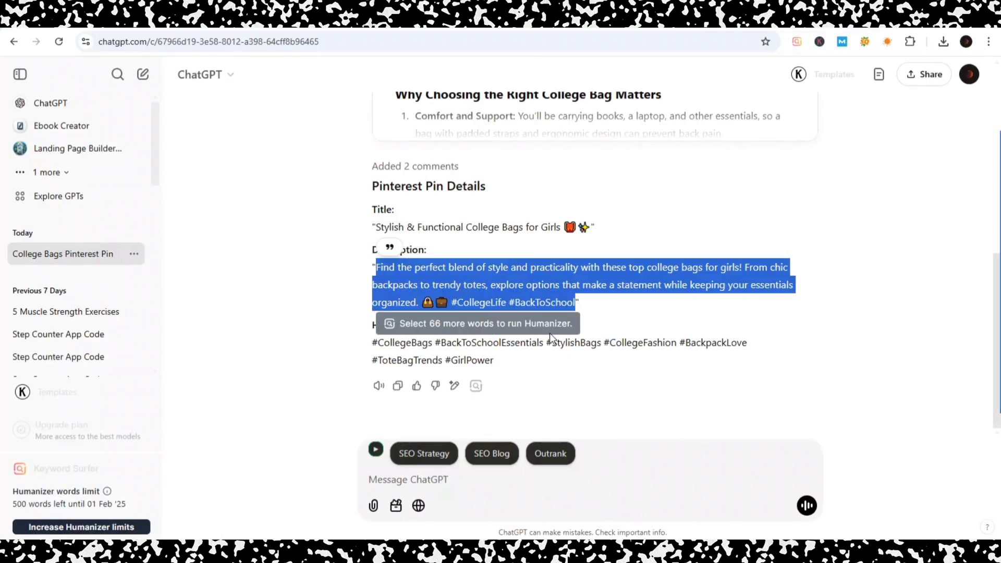
key(ctrl+c)
key(alt+Tab)
click(594, 310)
key(ctrl+v)
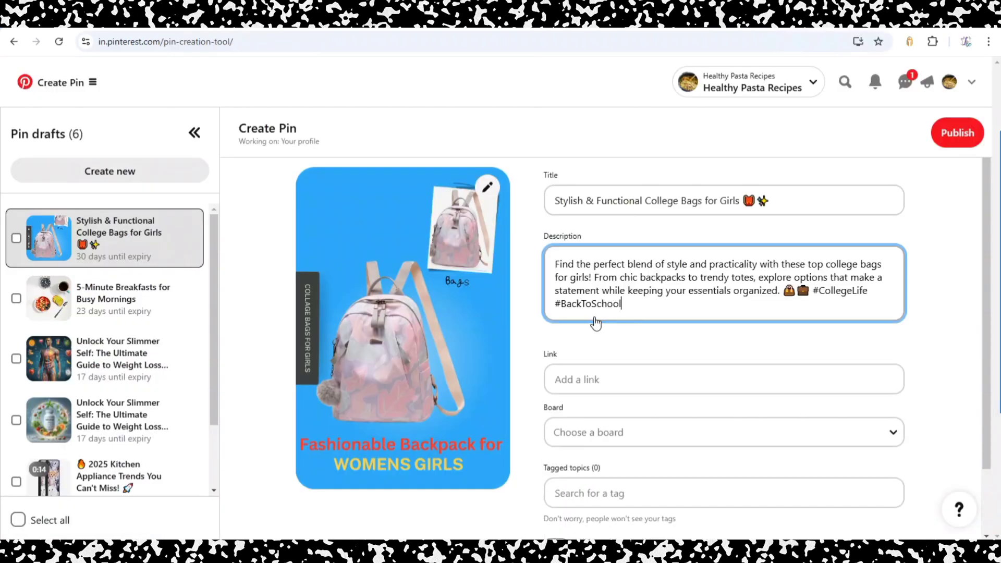
Copy the published Google Sites page address sites.google.com/view/college-bags-for-girls-2/home into the Pinterest pin's link.
click(588, 389)
key(alt+Tab)
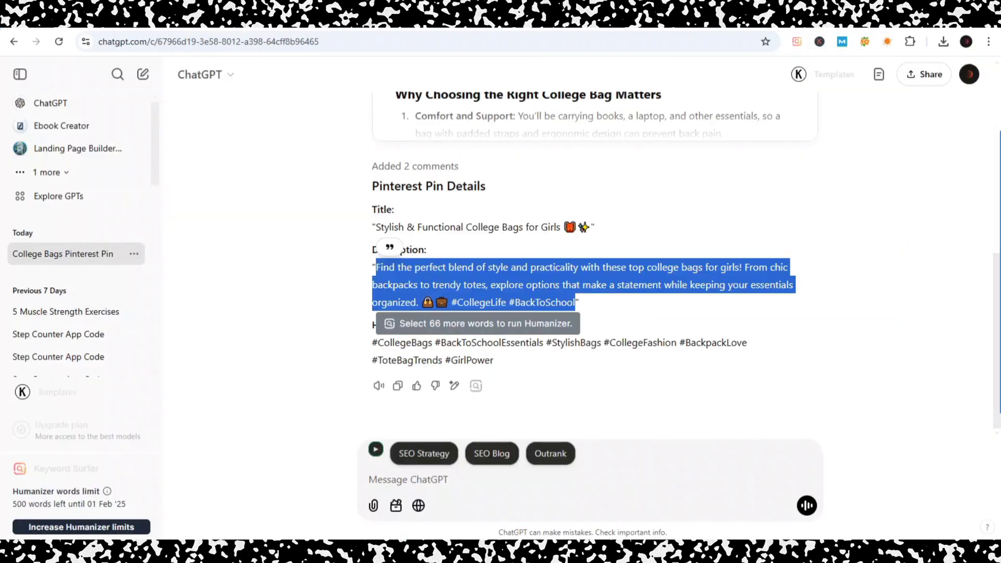
key(alt+Tab)
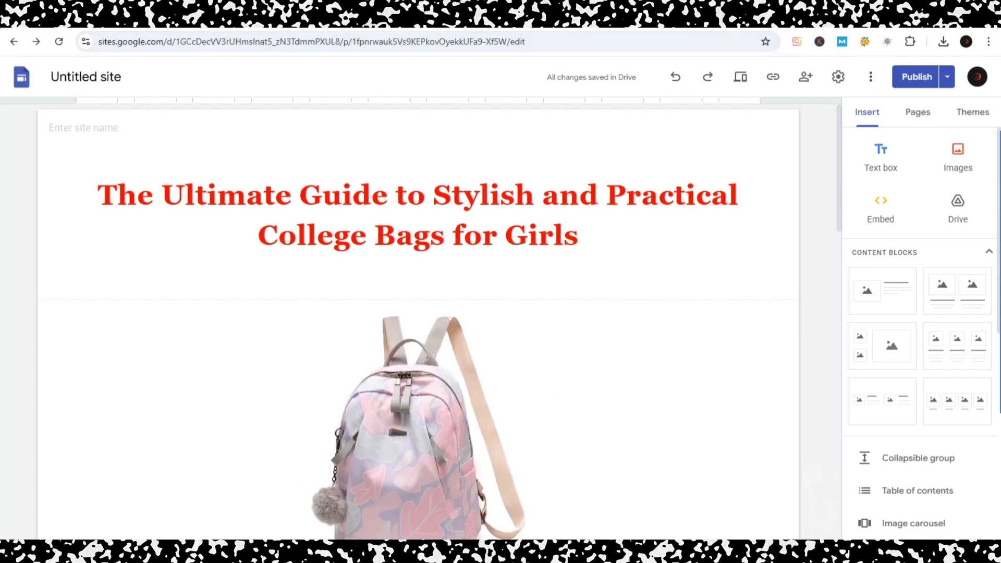
key(ctrl+Tab)
click(639, 46)
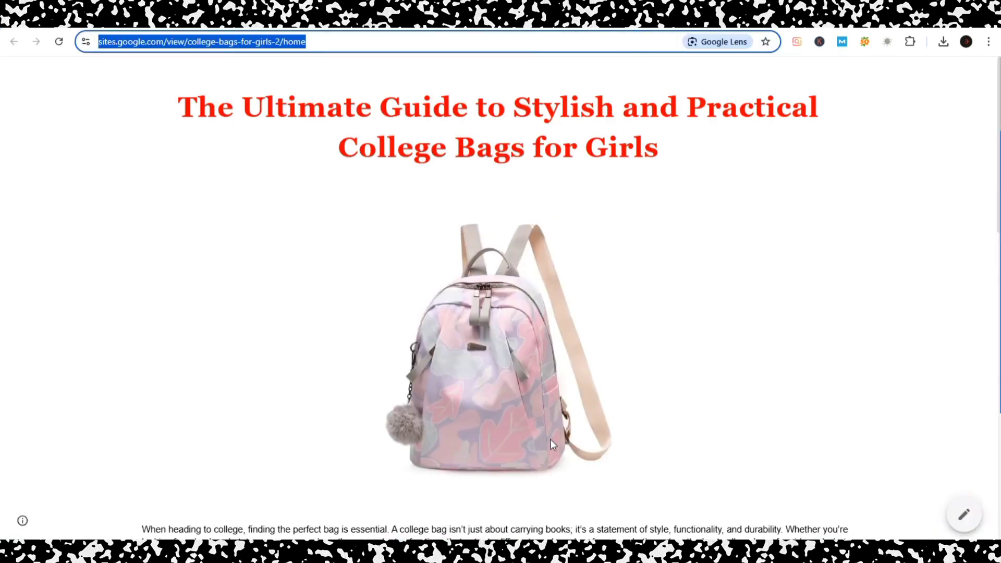
key(ctrl+c)
key(alt+Tab)
key(ctrl+v)
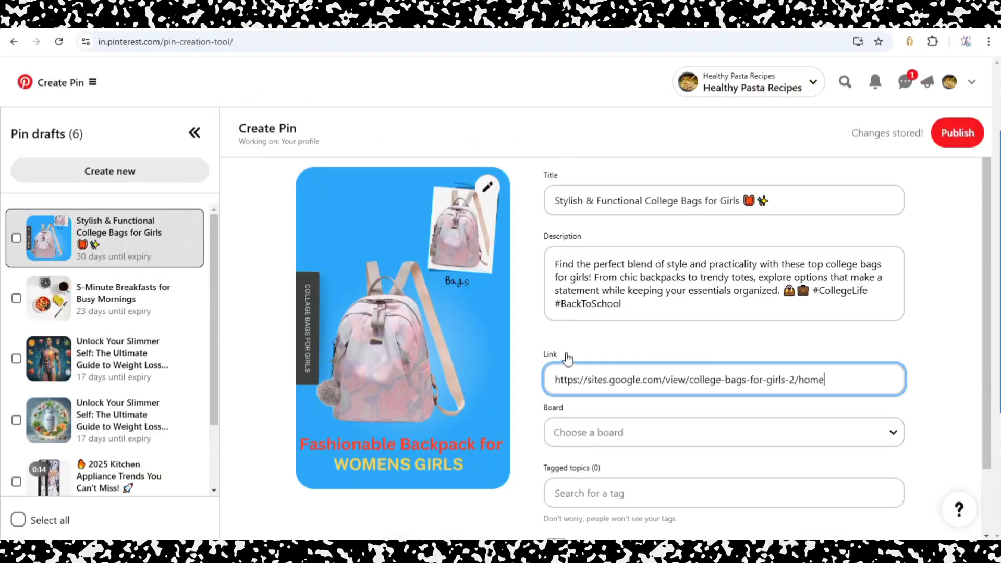
Assign the pin to the HOME DECOR board and search for bags to add the topic tag Women's Bags by Shape.
click(633, 438)
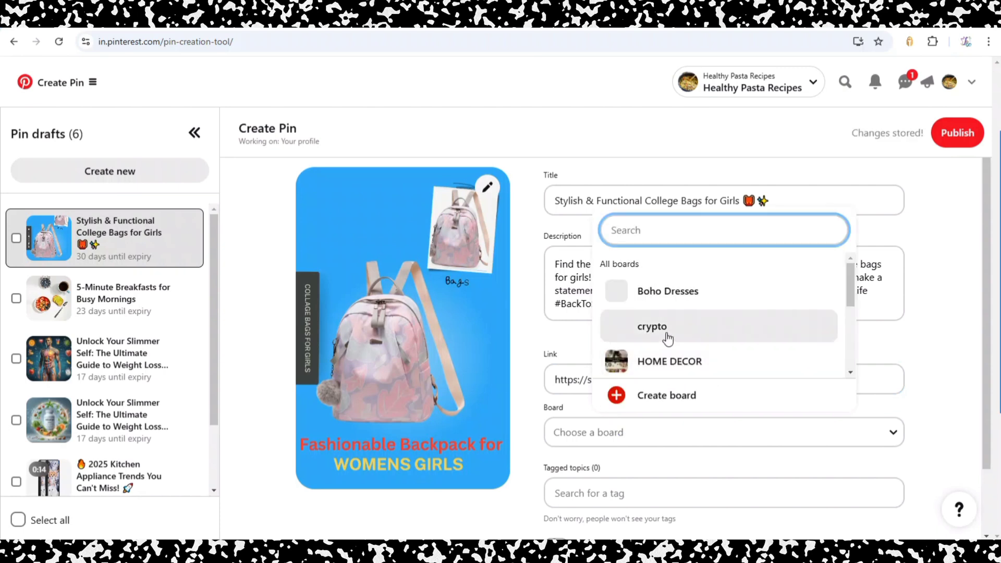
click(669, 361)
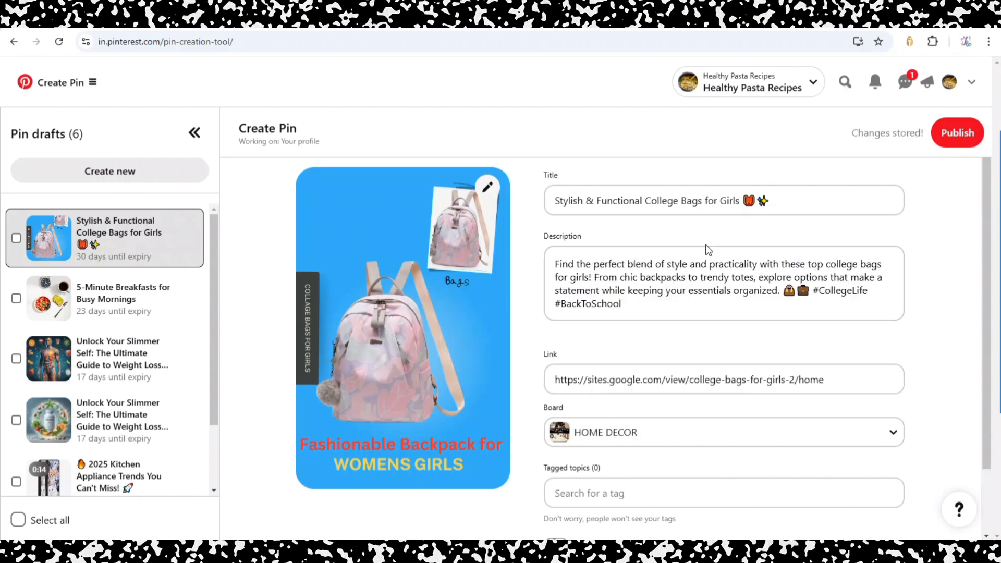
scroll(641, 292, down, 2)
click(606, 411)
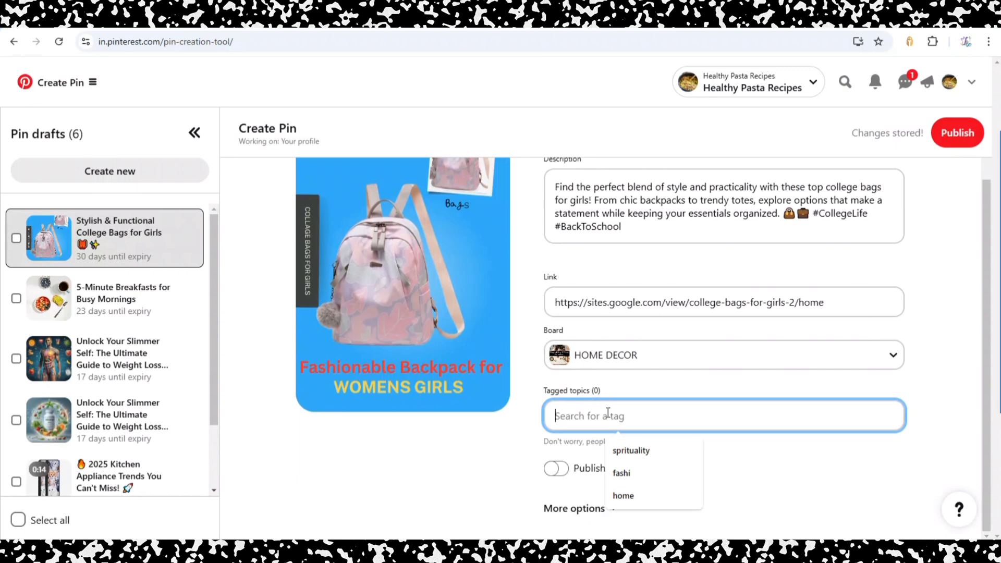
text(c)
key(BackSpace)
text(bags)
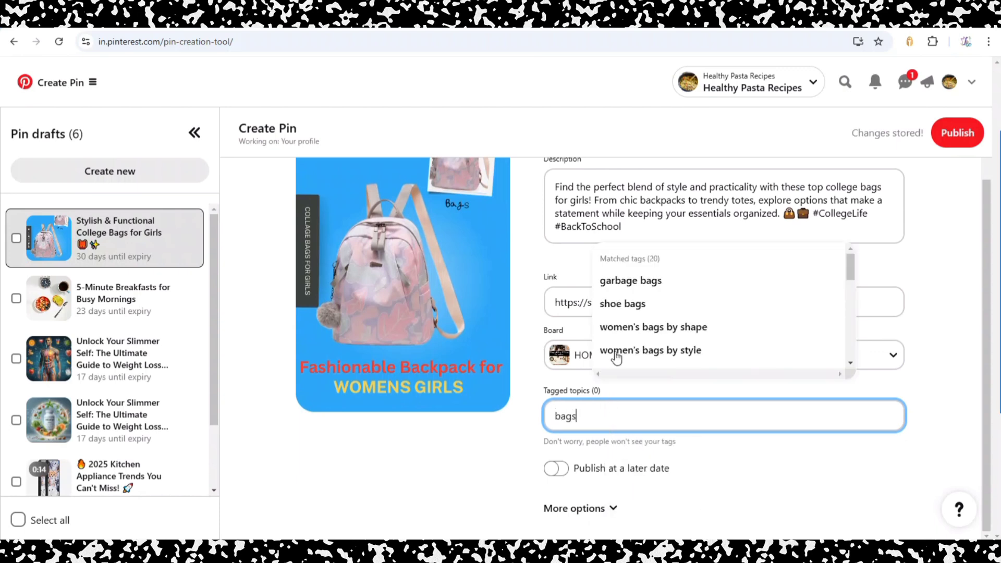
click(646, 328)
scroll(651, 408, down, 1)
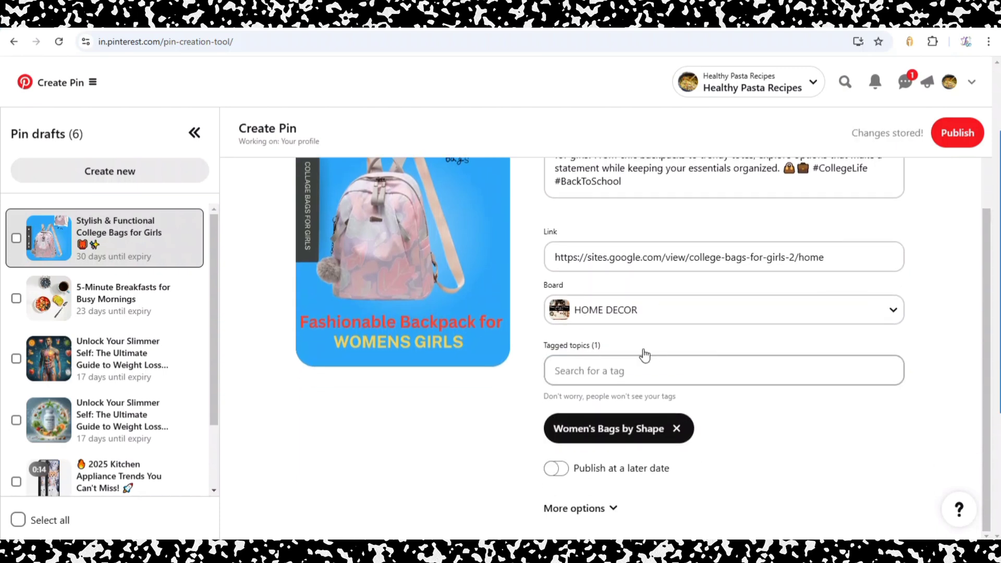
scroll(644, 348, up, 2)
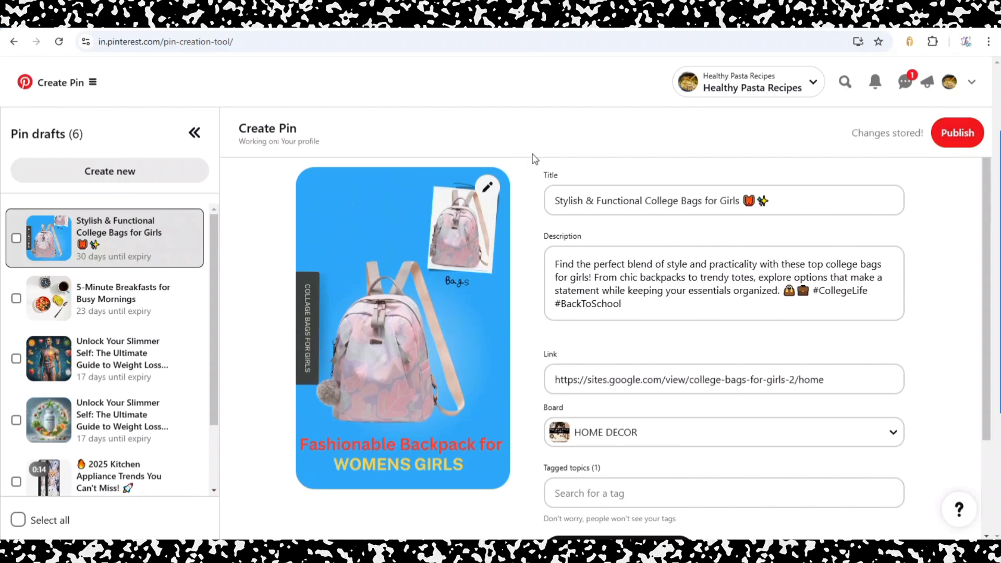